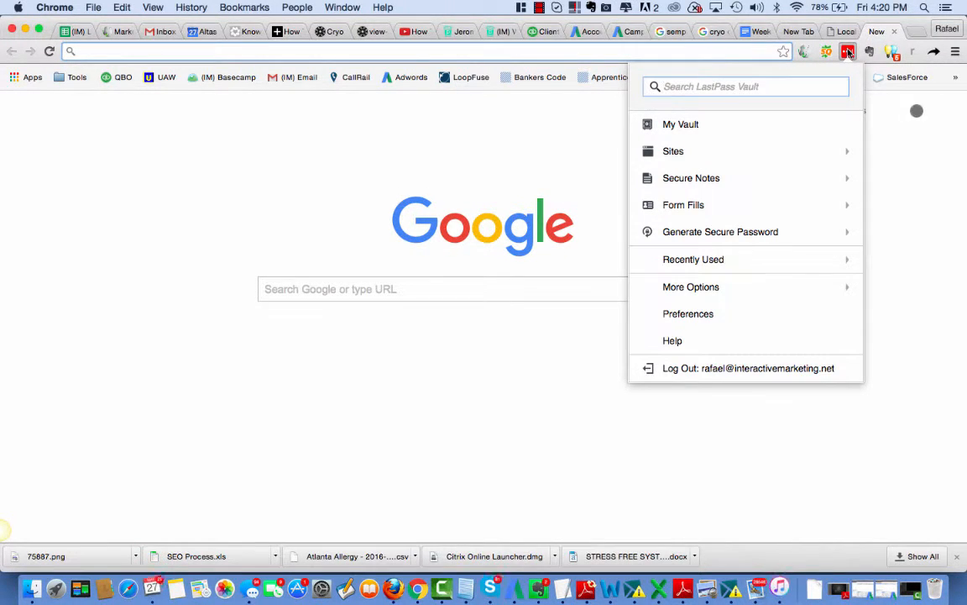
Open the LastPass vault, and load voguebeautyschool.com in a new tab to review its home page down to the footer.
{"action": "left_click", "coordinate": [683, 125]}
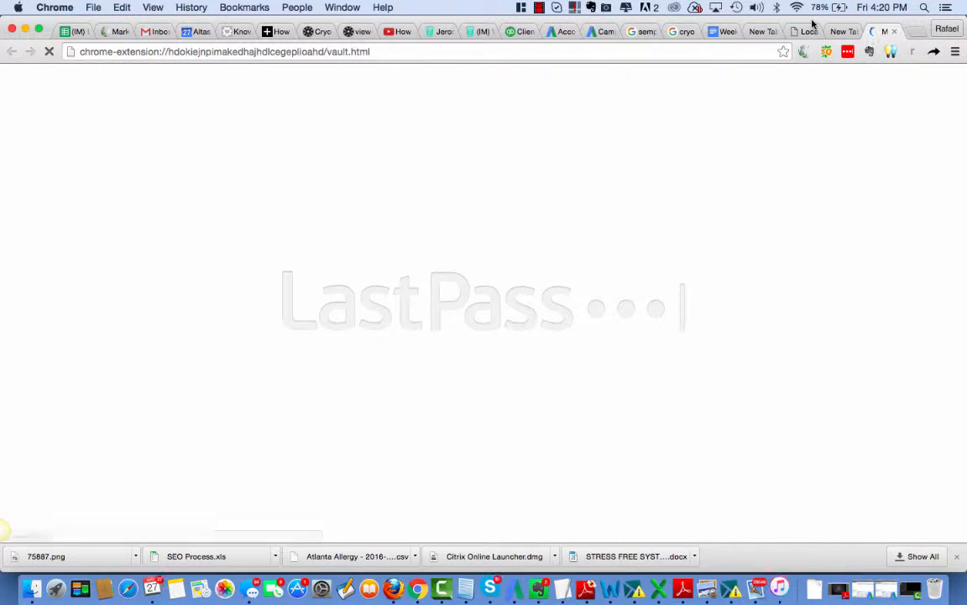
{"action": "left_click", "coordinate": [917, 31]}
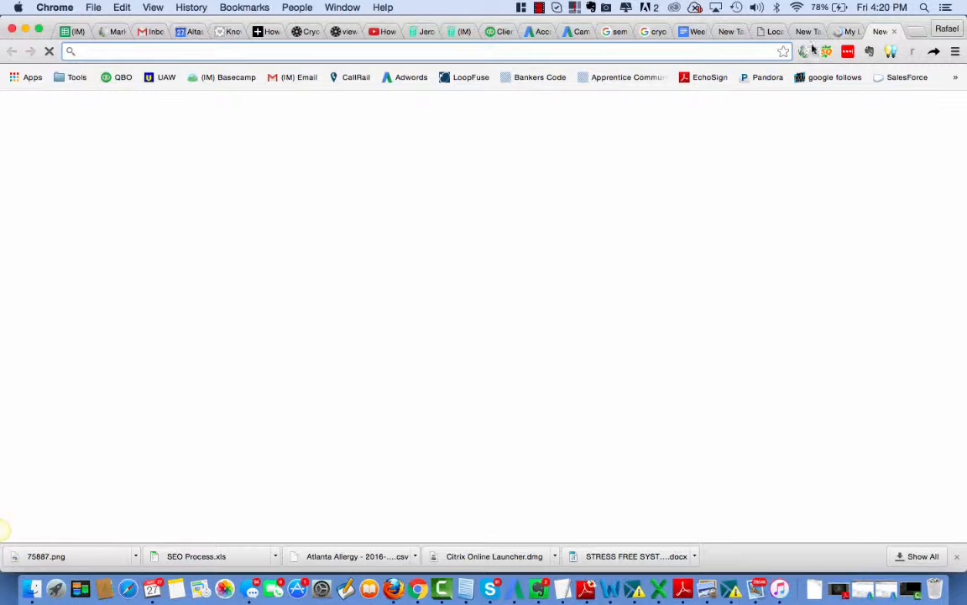
{"action": "type", "text": "voguebeautyschool.com"}
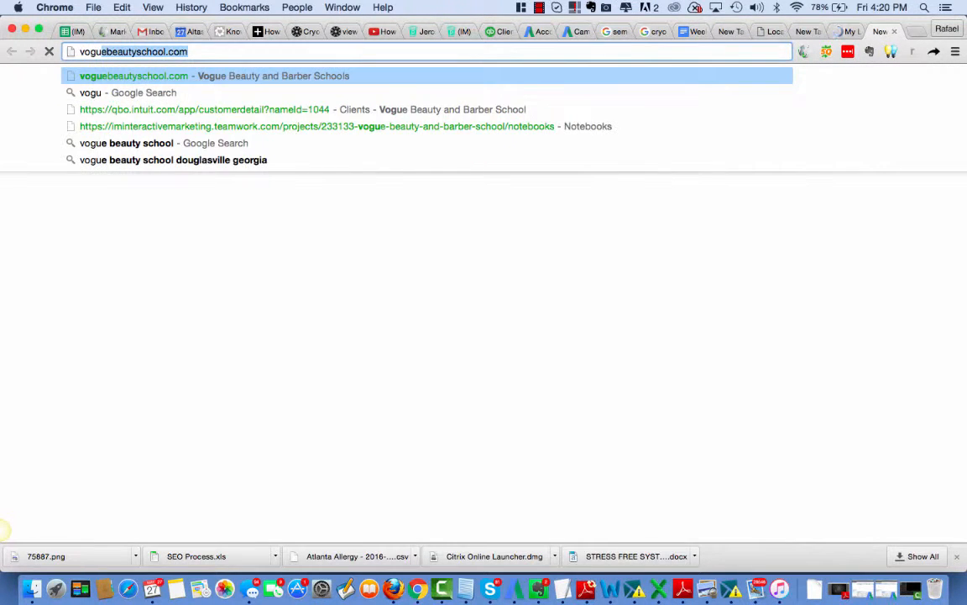
{"action": "key", "text": "Return"}
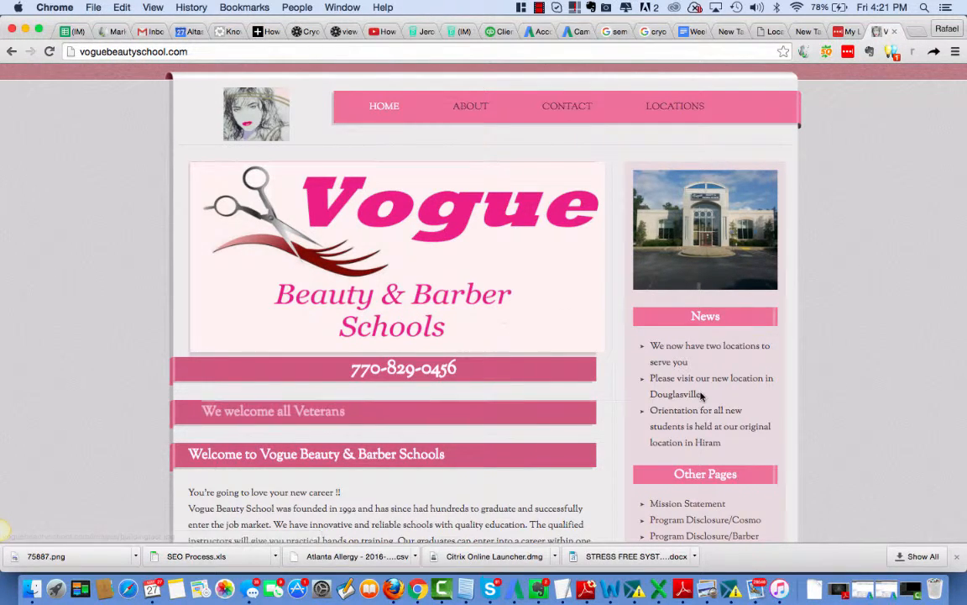
{"action": "scroll", "coordinate": [701, 395], "scroll_direction": "down", "scroll_amount": 10}
{"action": "scroll", "coordinate": [701, 395], "scroll_direction": "down", "scroll_amount": 3}
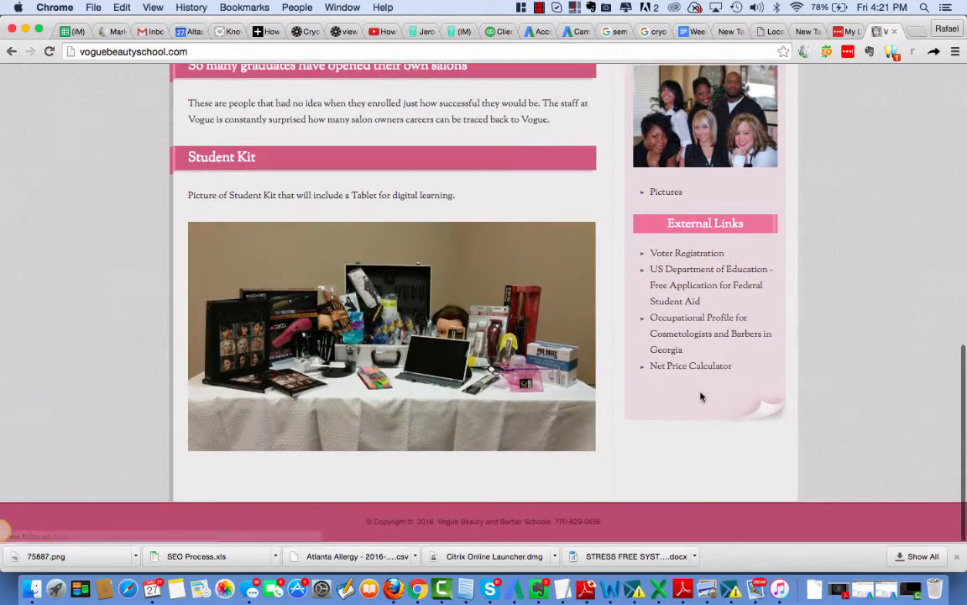
{"action": "scroll", "coordinate": [701, 395], "scroll_direction": "up", "scroll_amount": 6}
{"action": "scroll", "coordinate": [701, 396], "scroll_direction": "up", "scroll_amount": 8}
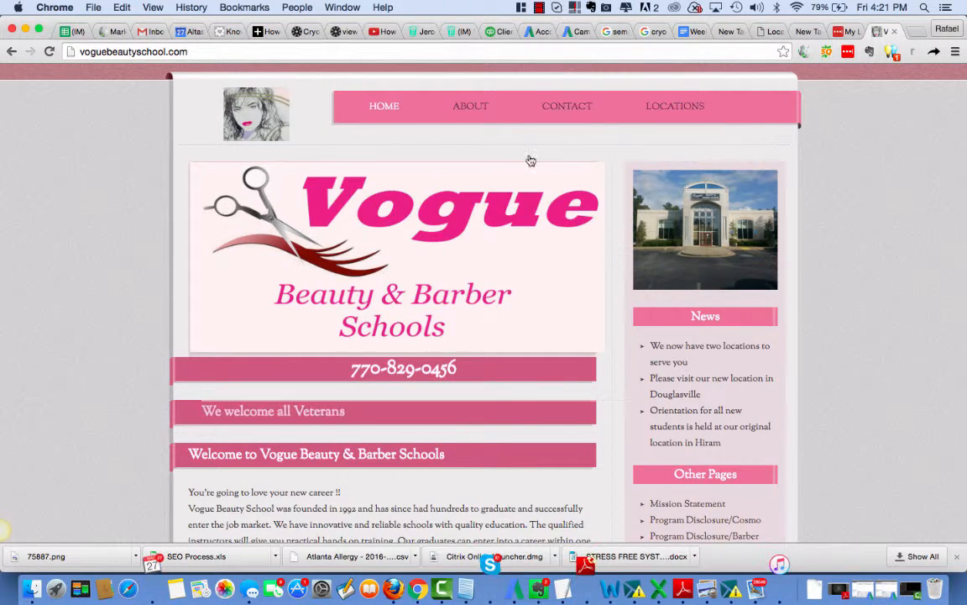
Search the LastPass vault for "you" and launch the youzign.com login.
{"action": "left_click", "coordinate": [842, 31]}
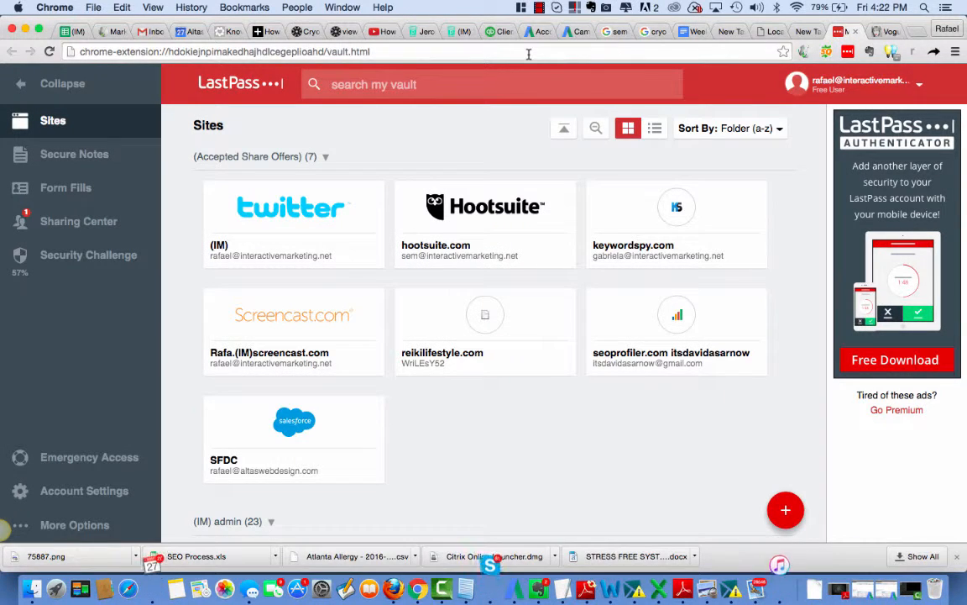
{"action": "type", "text": "you"}
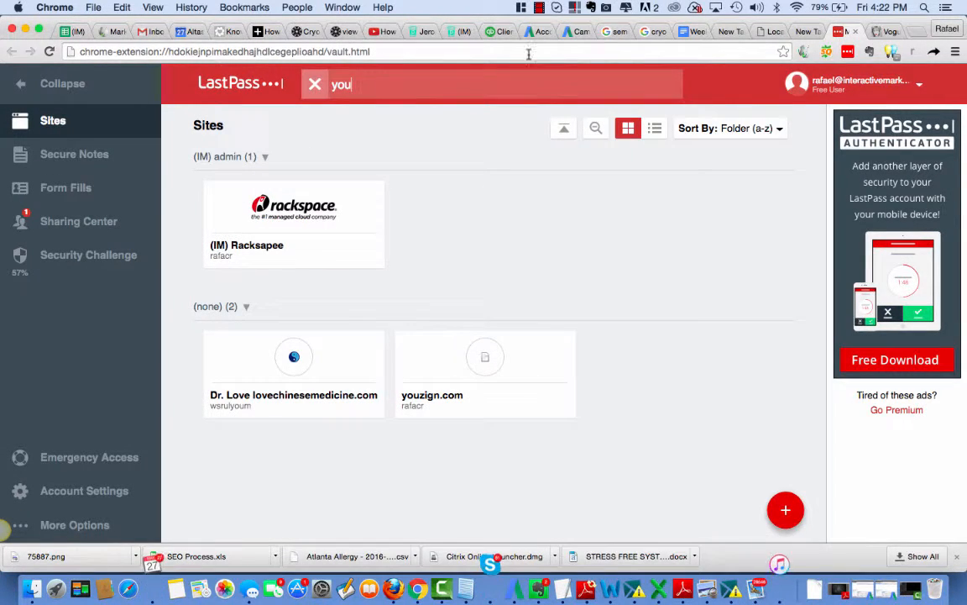
{"action": "left_click", "coordinate": [495, 366]}
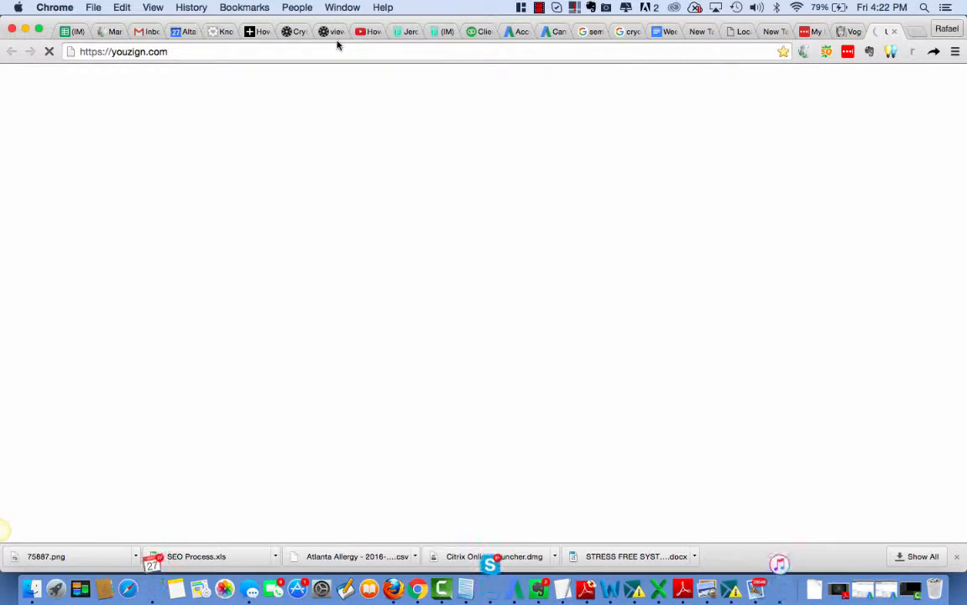
Check the sharing details of the youzign.com login in the LastPass vault without sharing it further.
{"action": "left_click", "coordinate": [814, 34]}
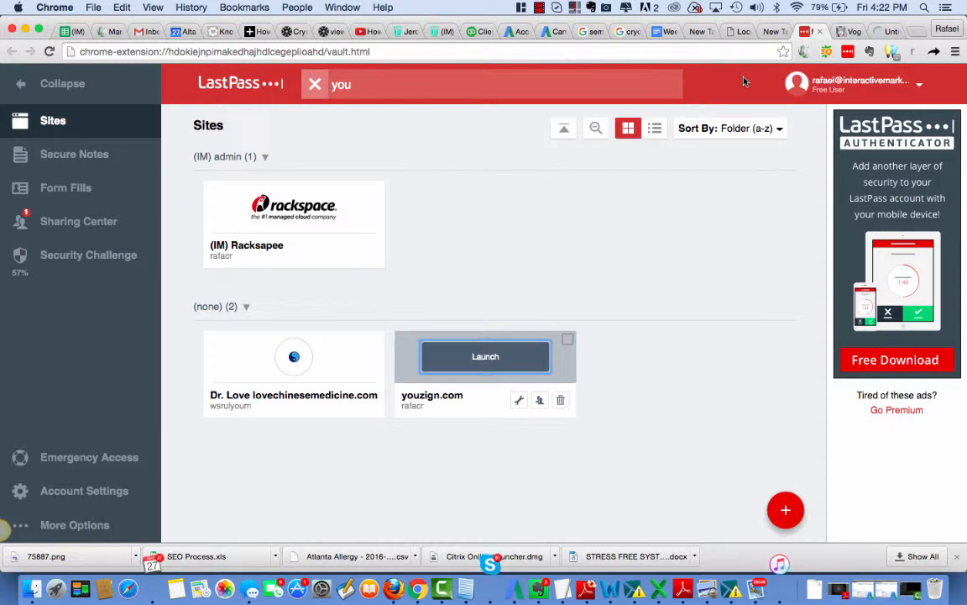
{"action": "left_click", "coordinate": [540, 401]}
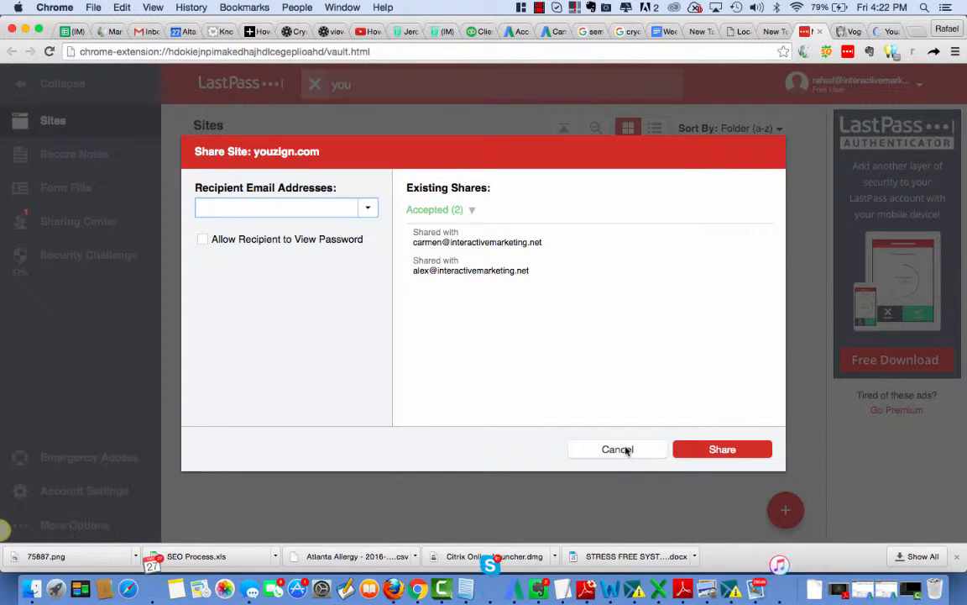
{"action": "left_click", "coordinate": [619, 450]}
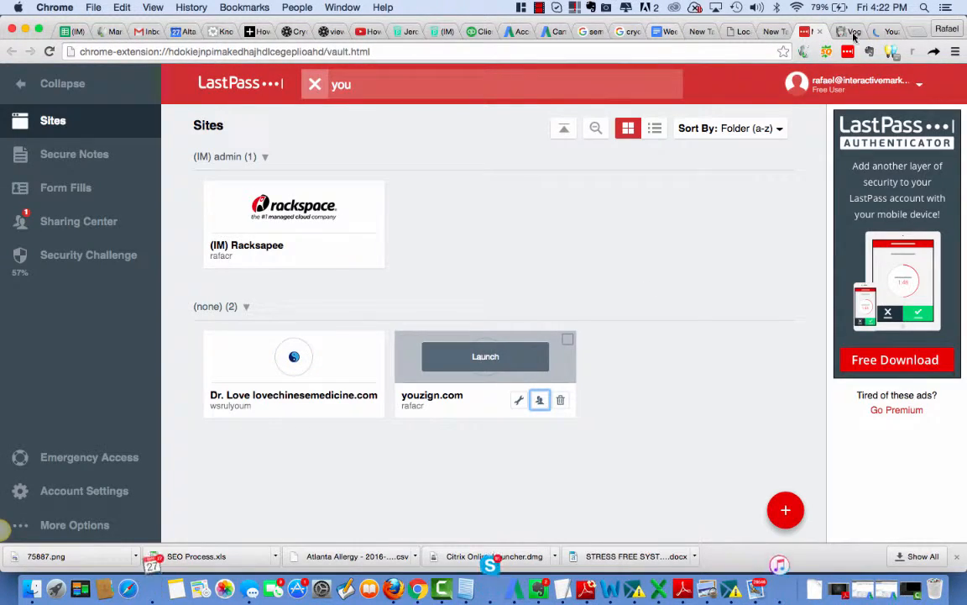
Browse the saved designs on Youzign's My Designs page.
{"action": "left_click", "coordinate": [887, 32]}
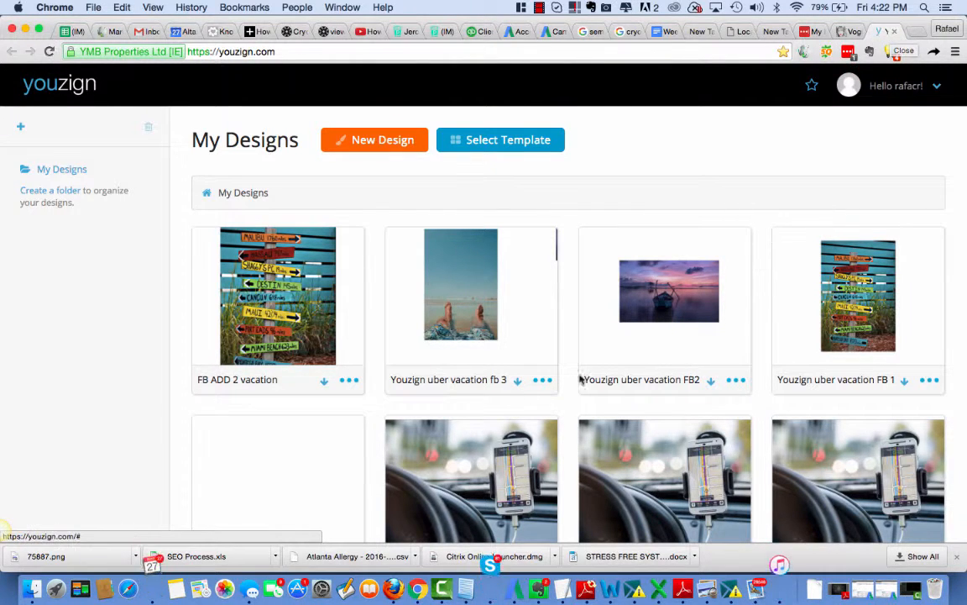
{"action": "scroll", "coordinate": [668, 330], "scroll_direction": "down", "scroll_amount": 5}
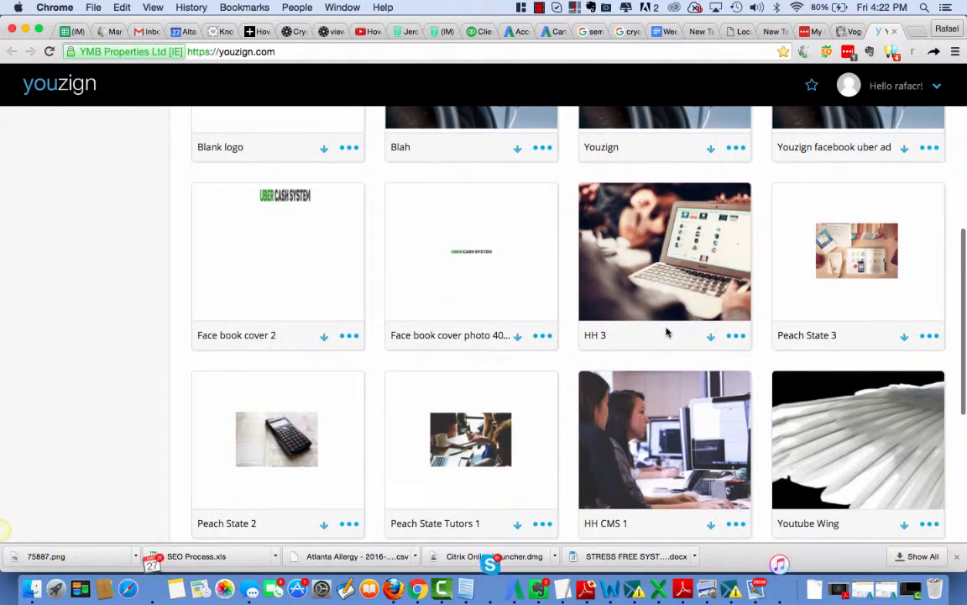
{"action": "scroll", "coordinate": [668, 332], "scroll_direction": "up", "scroll_amount": 2}
{"action": "scroll", "coordinate": [668, 332], "scroll_direction": "up", "scroll_amount": 1}
{"action": "scroll", "coordinate": [668, 332], "scroll_direction": "up", "scroll_amount": 3}
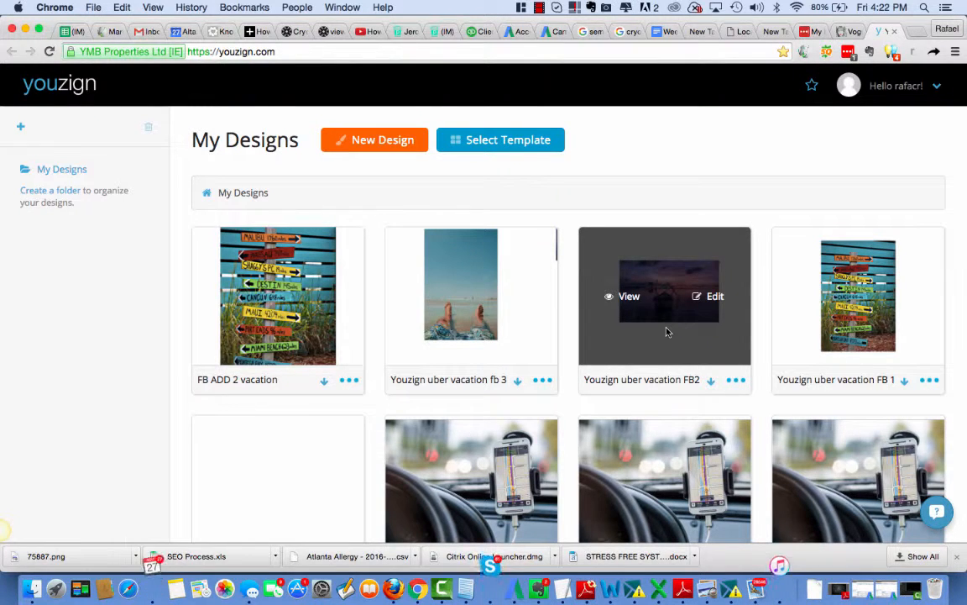
Return to the Vogue Beauty School site and check the image-saving options for the building photo, header portrait and main banner.
{"action": "left_click", "coordinate": [842, 32]}
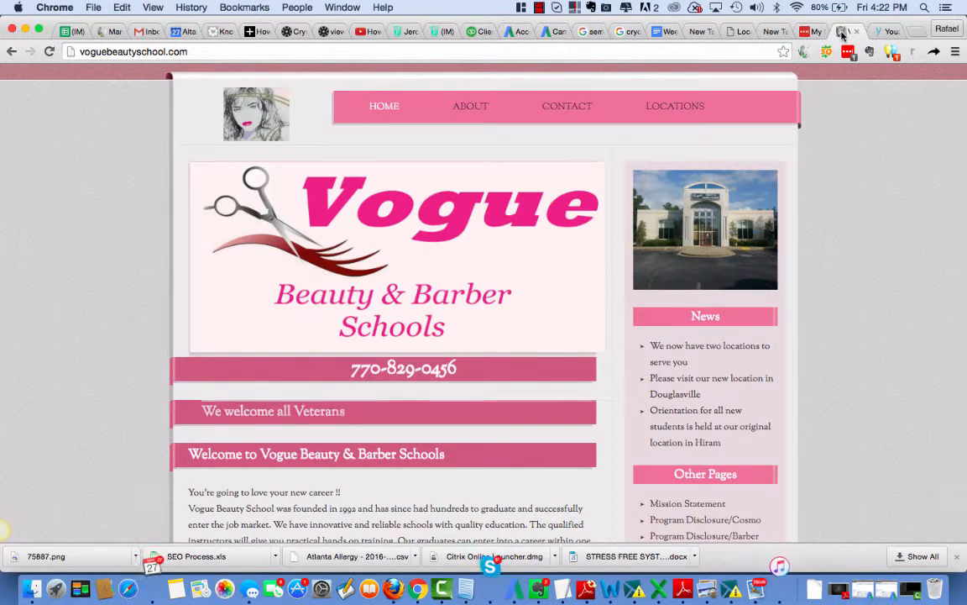
{"action": "right_click", "coordinate": [685, 227]}
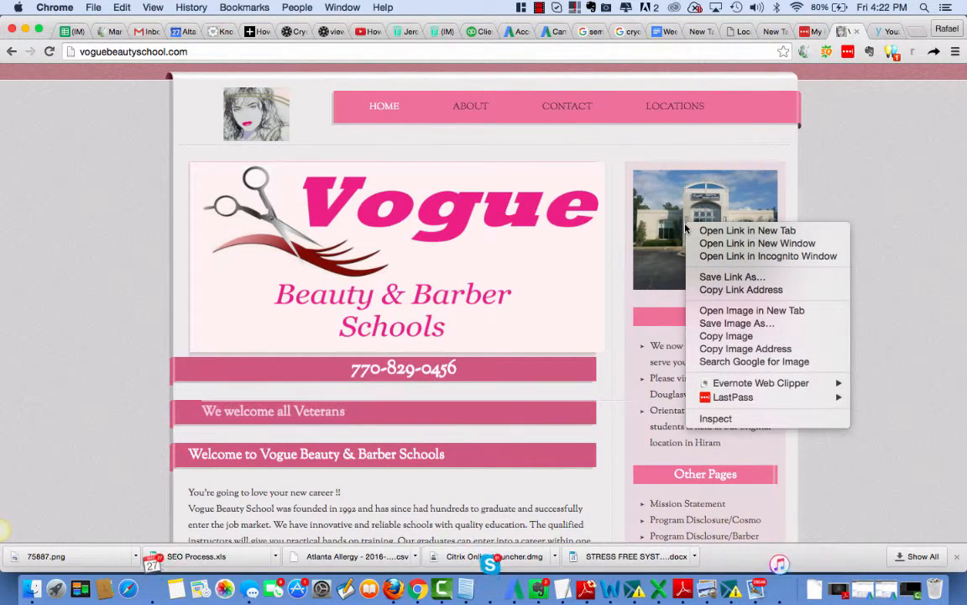
{"action": "right_click", "coordinate": [254, 119]}
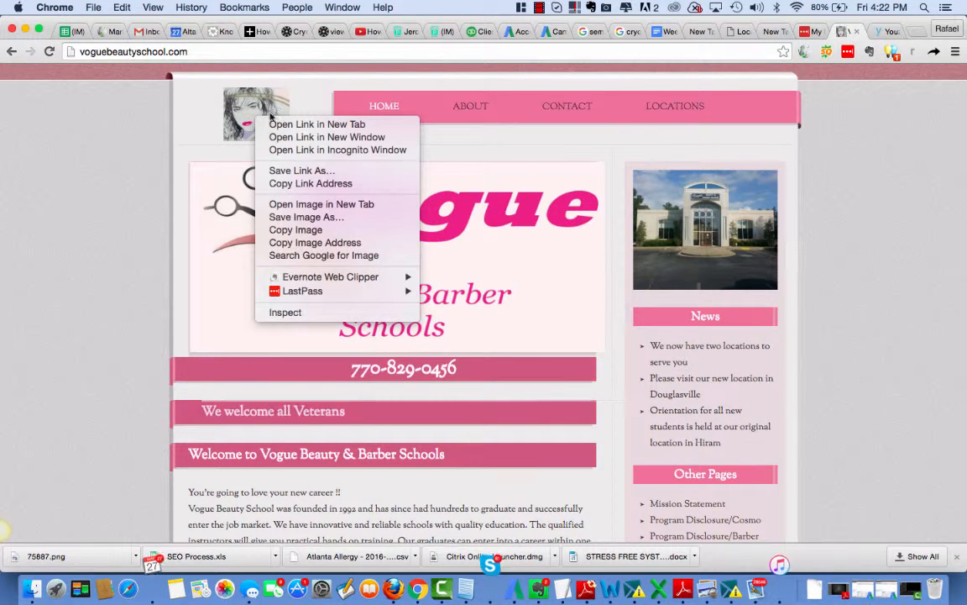
{"action": "right_click", "coordinate": [568, 329]}
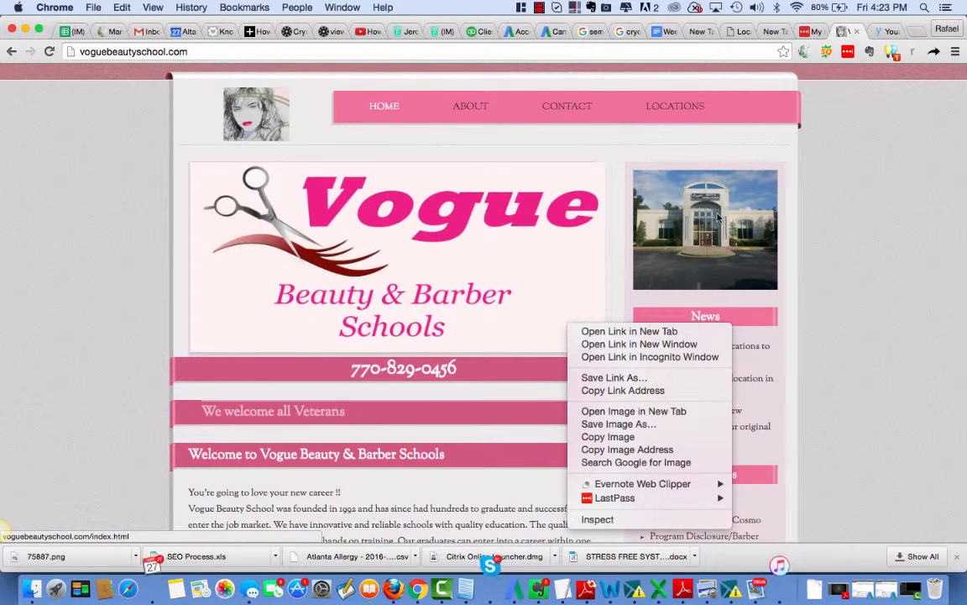
{"action": "left_click", "coordinate": [851, 249]}
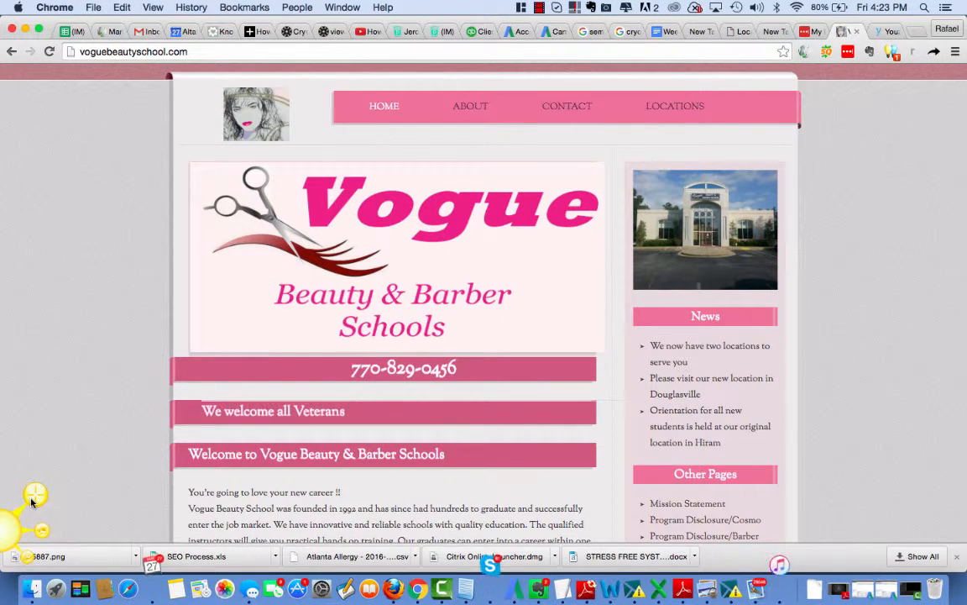
Capture the upper part of the Vogue home page with Jing, about 922 x 480, and copy the image to the clipboard.
{"action": "left_click", "coordinate": [33, 499]}
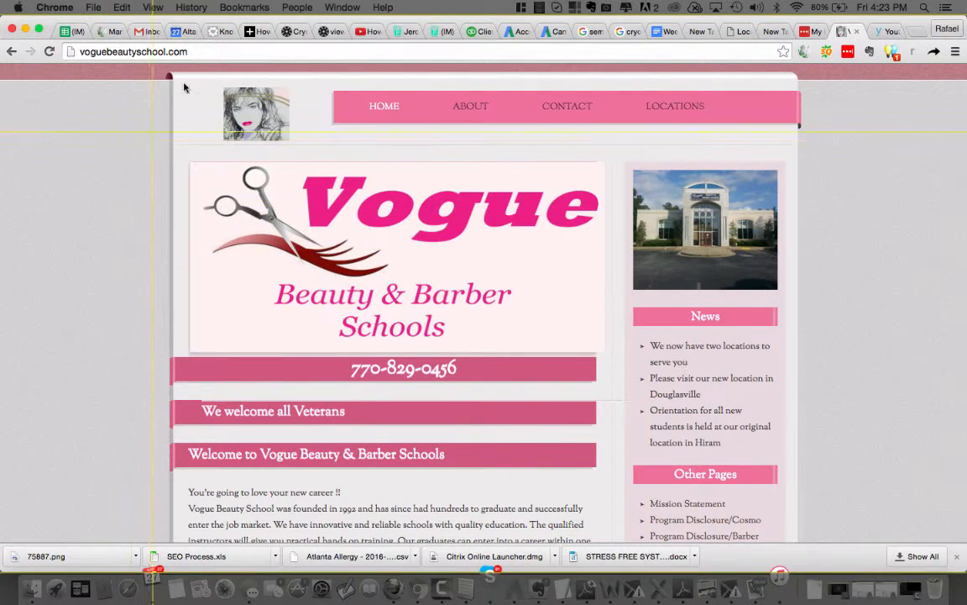
{"action": "left_click_drag", "start_coordinate": [171, 73], "coordinate": [792, 394]}
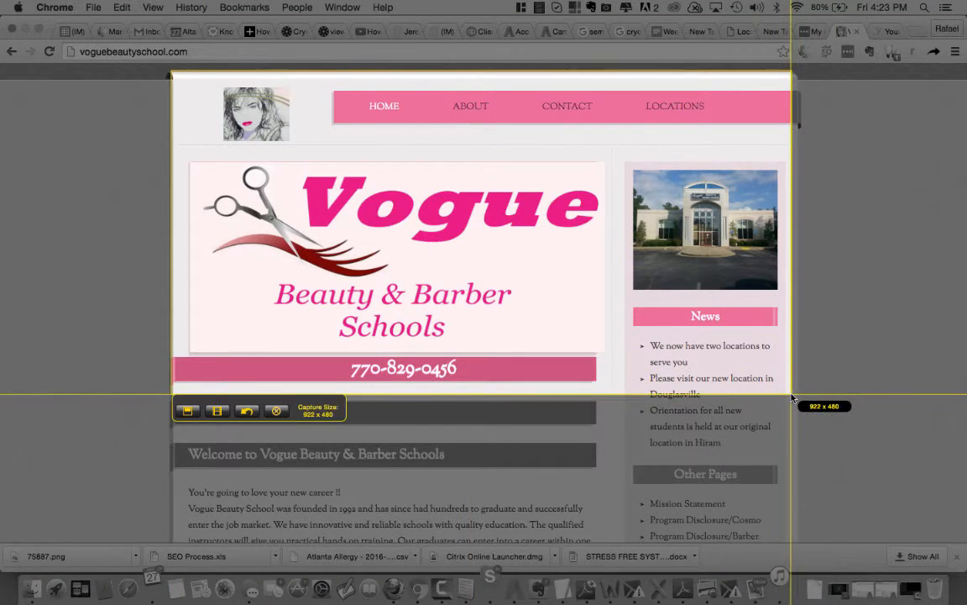
{"action": "left_click", "coordinate": [186, 411]}
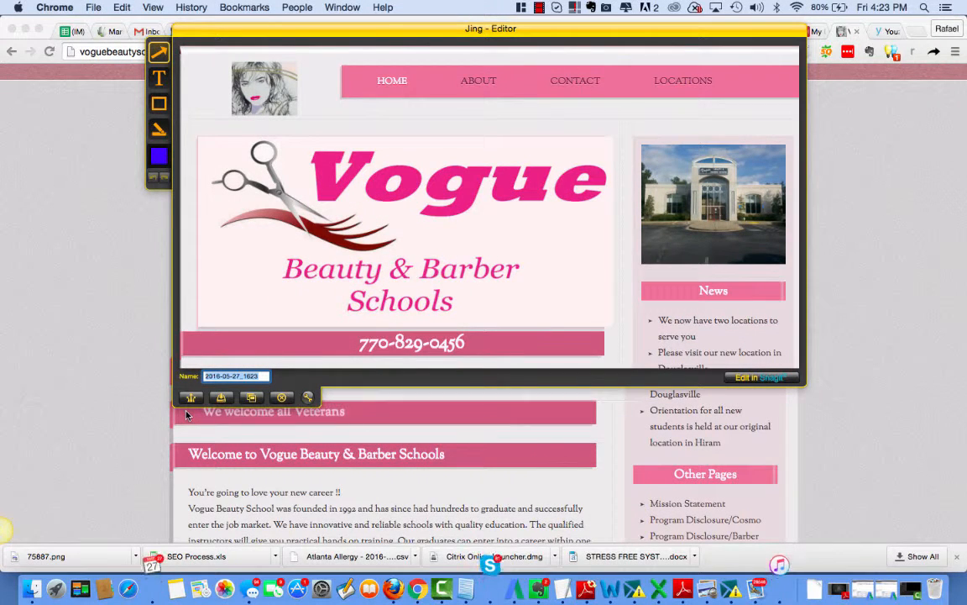
{"action": "left_click", "coordinate": [252, 398]}
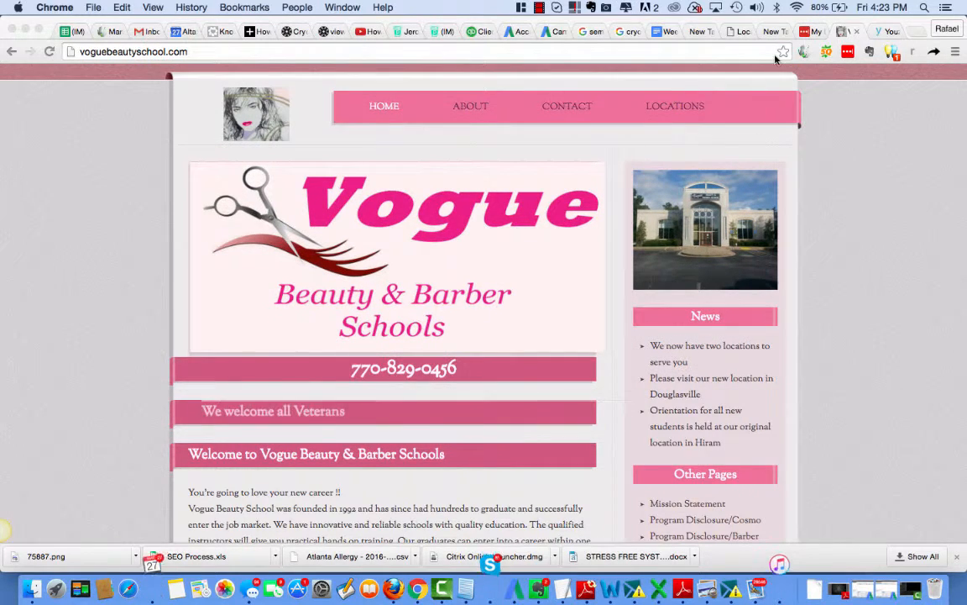
Look up "free stock" in a new tab and open the suggested Pexels page of business people photos.
{"action": "left_click", "coordinate": [919, 33]}
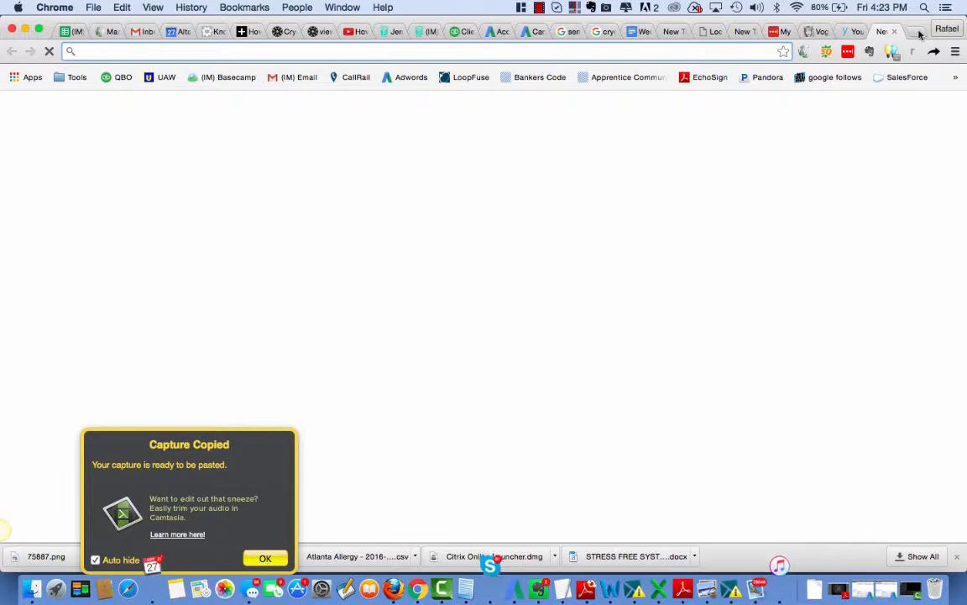
{"action": "type", "text": "f"}
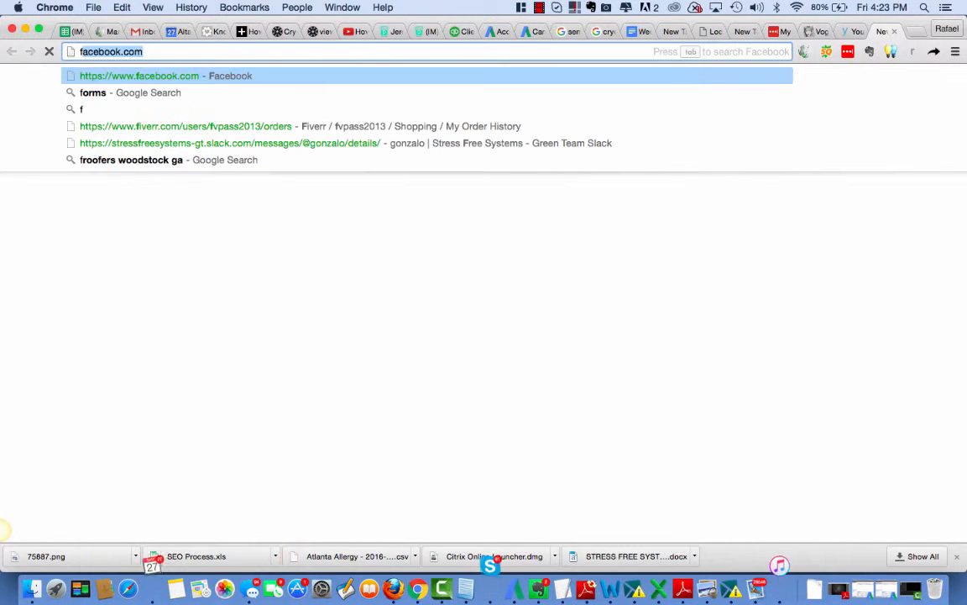
{"action": "type", "text": "ree"}
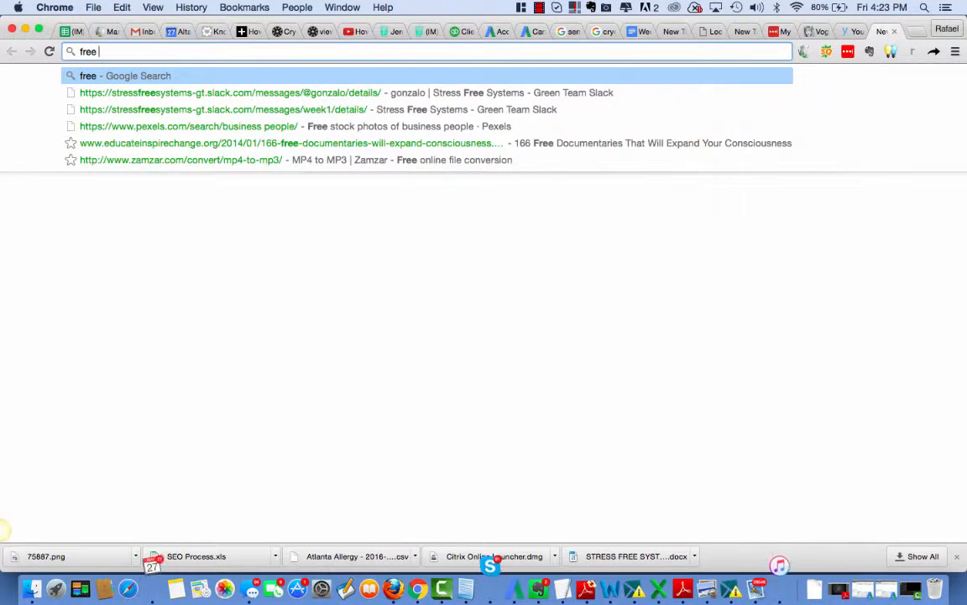
{"action": "type", "text": " stock"}
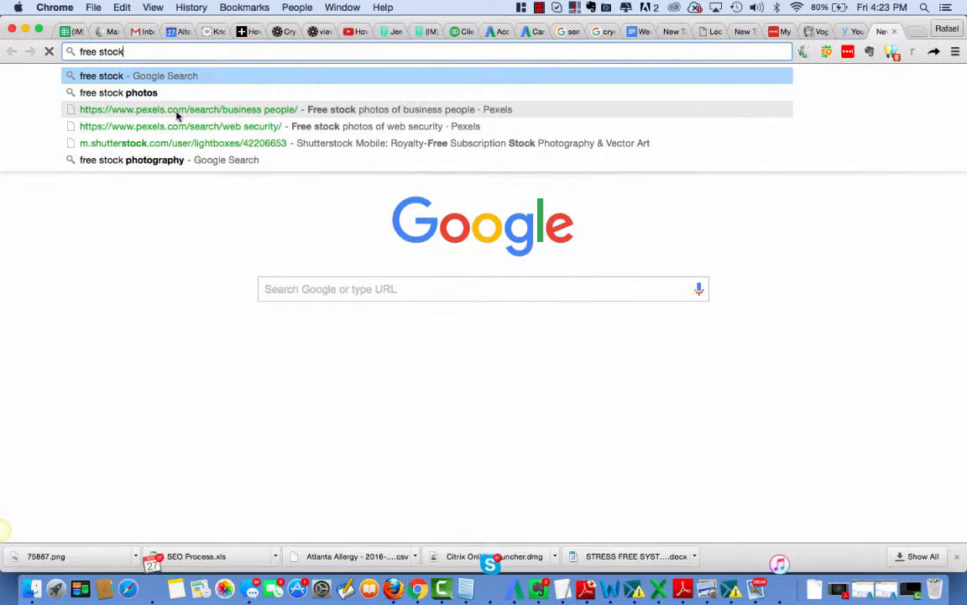
{"action": "left_click", "coordinate": [177, 112]}
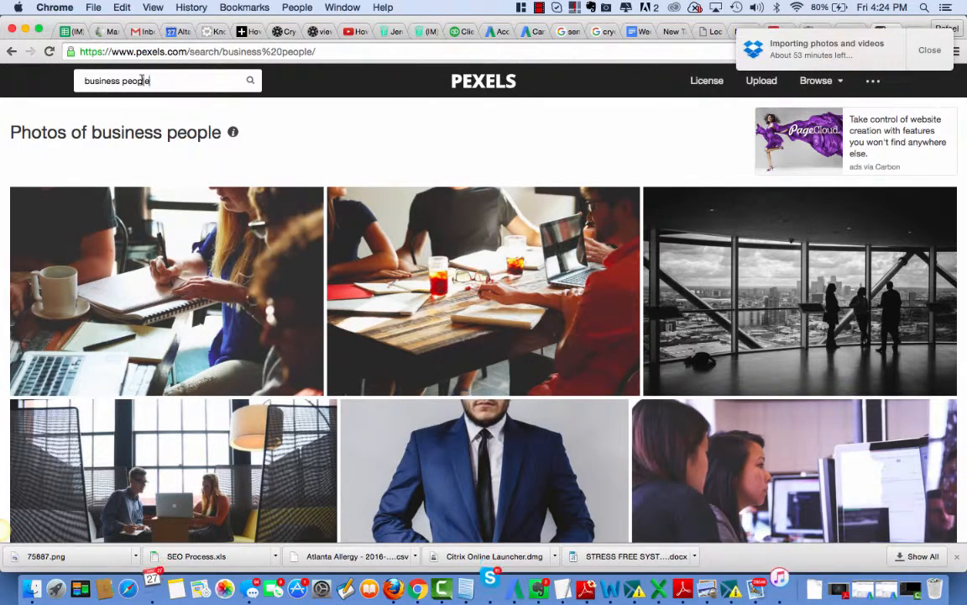
Search Pexels for "beauty school" and browse the photo results for suitable images.
{"action": "left_click_drag", "start_coordinate": [151, 81], "coordinate": [80, 73]}
{"action": "type", "text": "beauty sh"}
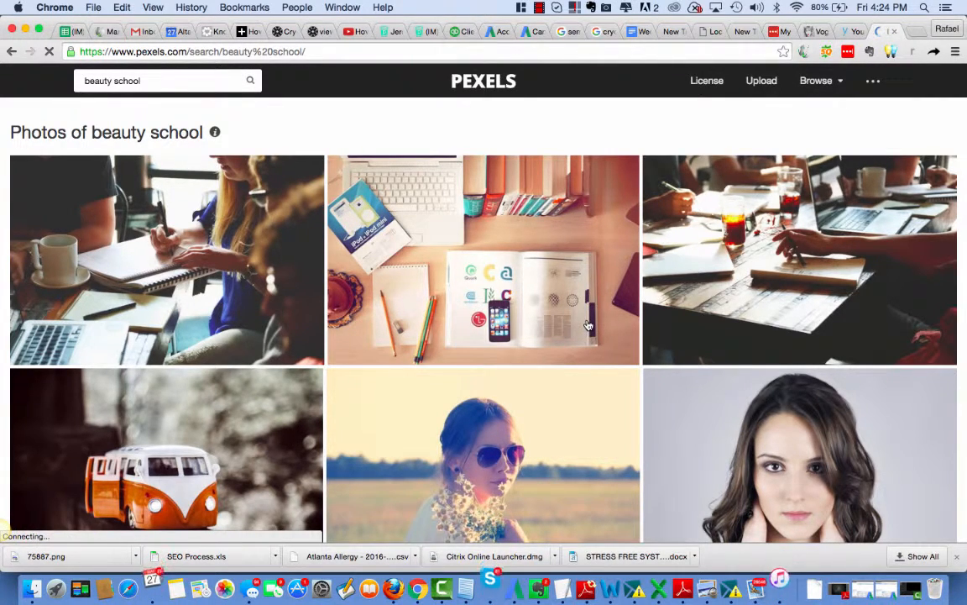
{"action": "scroll", "coordinate": [755, 210], "scroll_direction": "down", "scroll_amount": 3}
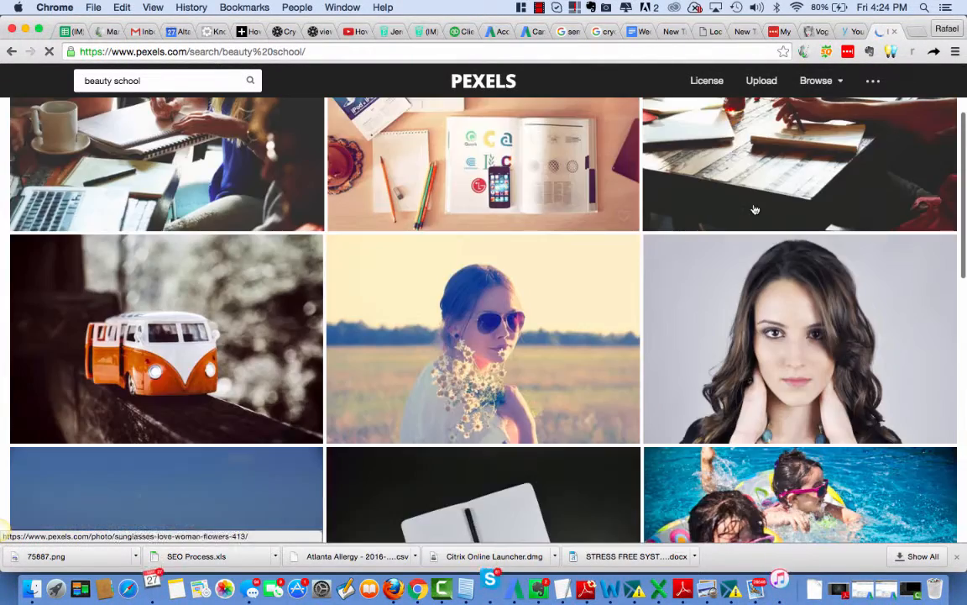
{"action": "scroll", "coordinate": [755, 210], "scroll_direction": "down", "scroll_amount": 5}
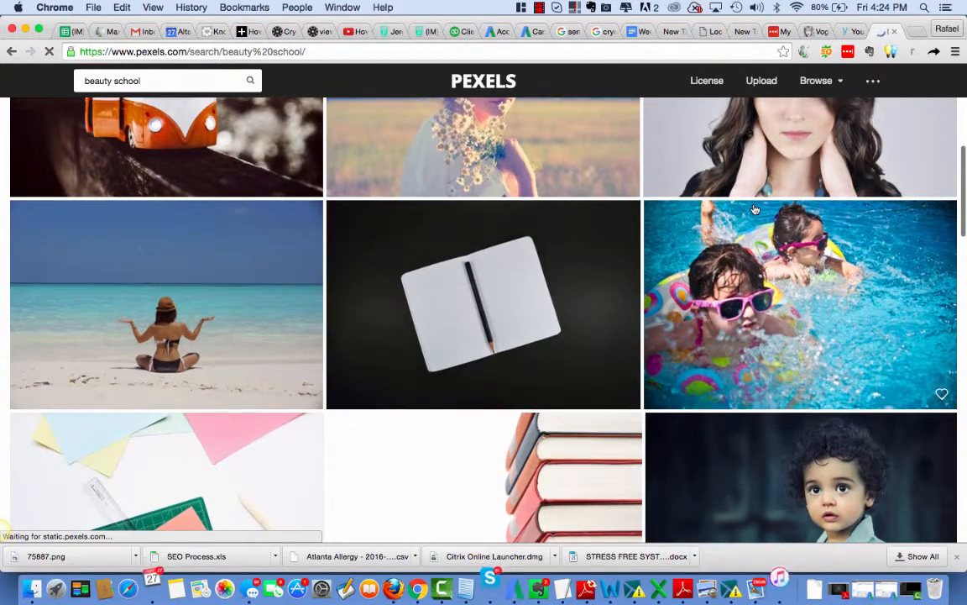
{"action": "scroll", "coordinate": [755, 210], "scroll_direction": "down", "scroll_amount": 4}
{"action": "scroll", "coordinate": [453, 328], "scroll_direction": "down", "scroll_amount": 9}
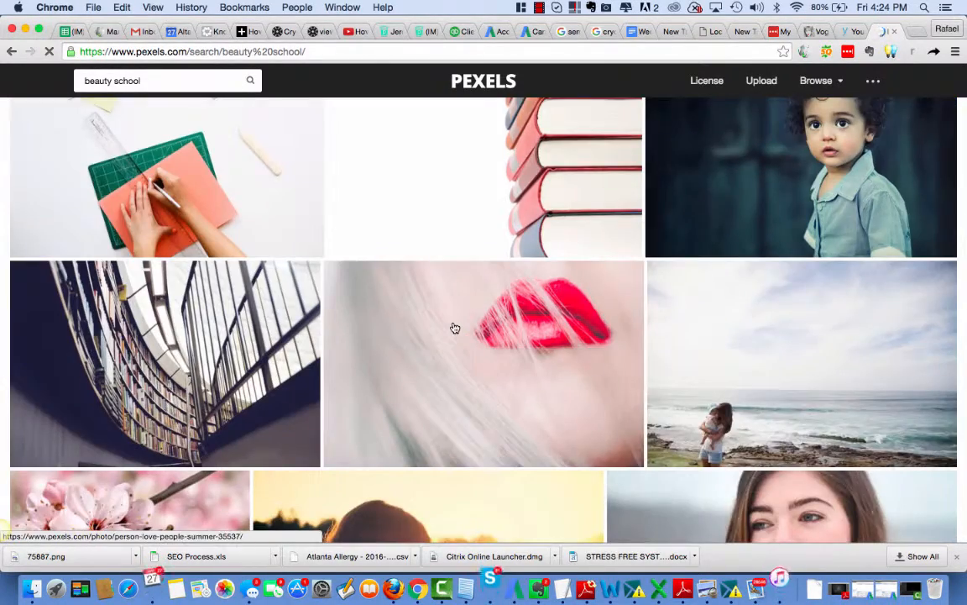
{"action": "scroll", "coordinate": [453, 327], "scroll_direction": "up", "scroll_amount": 3}
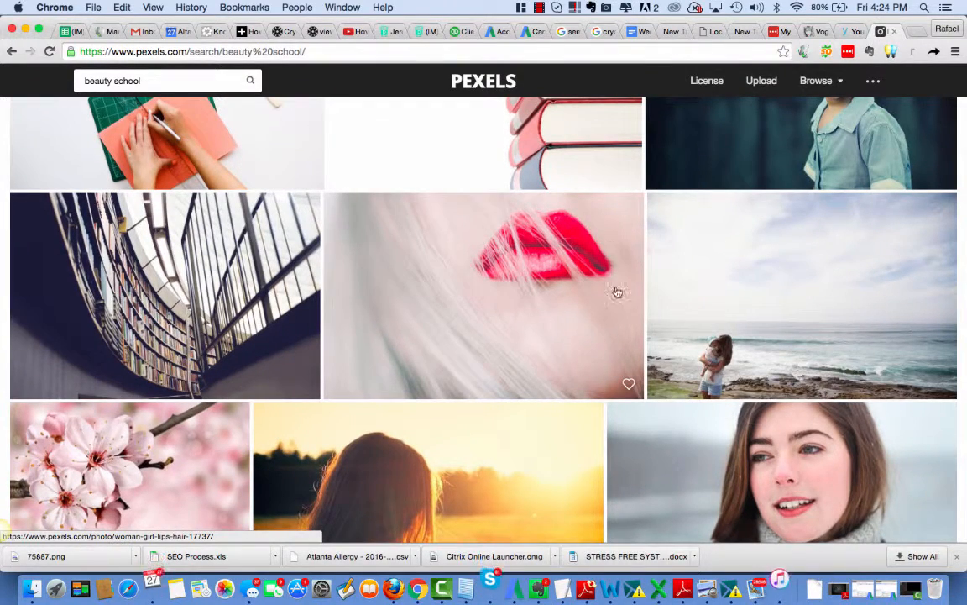
{"action": "scroll", "coordinate": [909, 477], "scroll_direction": "down", "scroll_amount": 9}
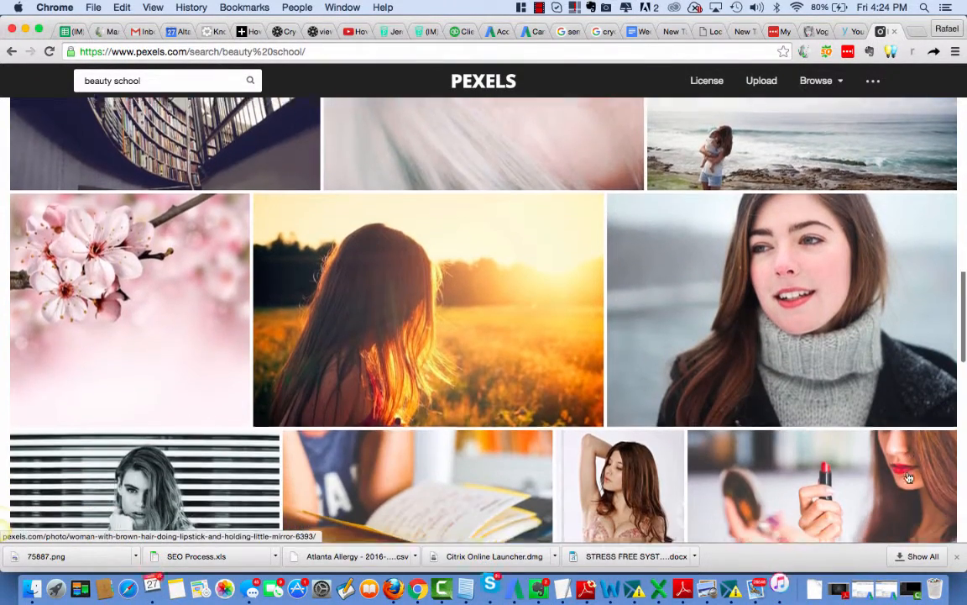
Look through the remaining "beauty school" photos further down the results for ones that suit the client.
{"action": "scroll", "coordinate": [909, 478], "scroll_direction": "down", "scroll_amount": 2}
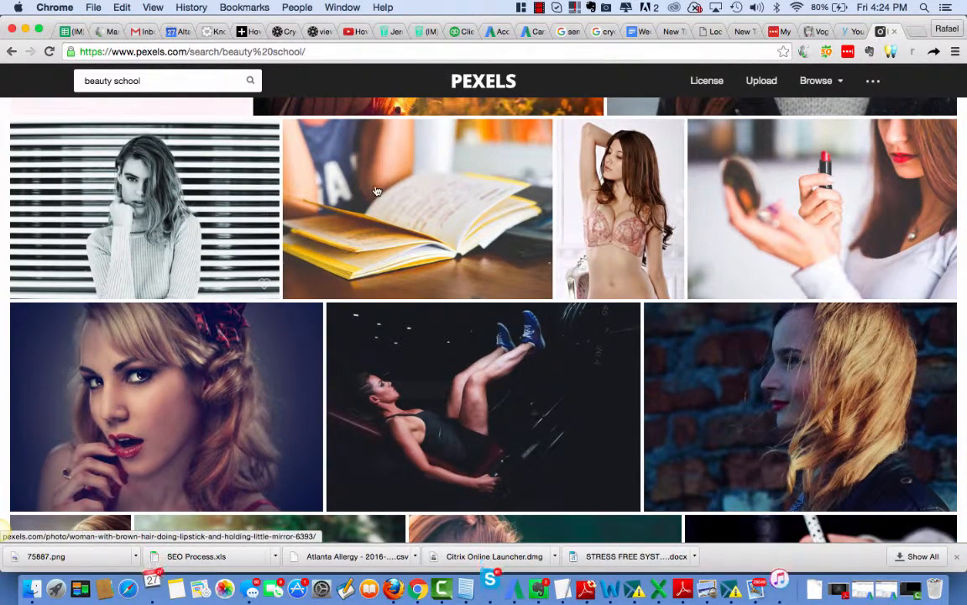
{"action": "scroll", "coordinate": [784, 400], "scroll_direction": "down", "scroll_amount": 6}
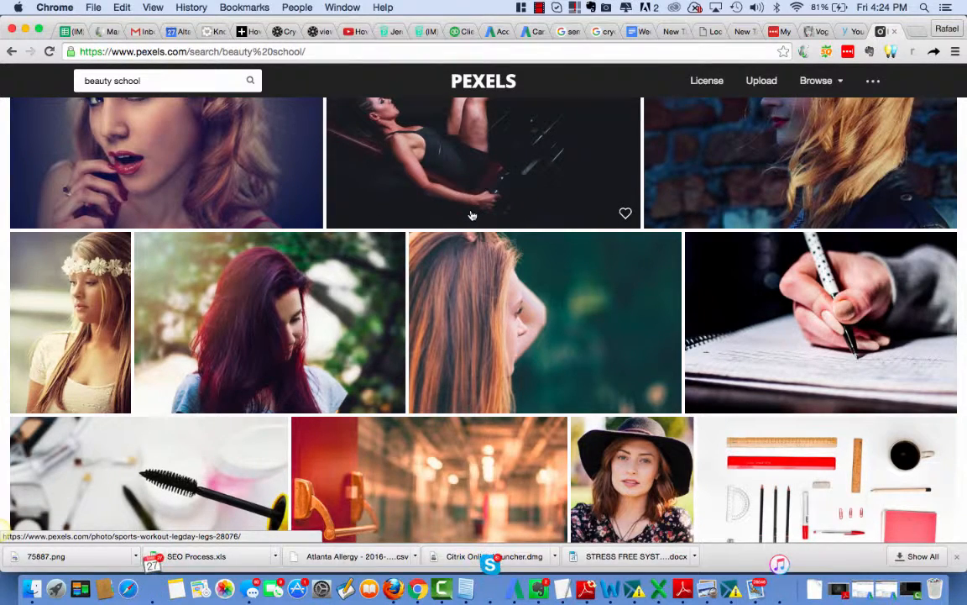
{"action": "scroll", "coordinate": [472, 216], "scroll_direction": "down", "scroll_amount": 6}
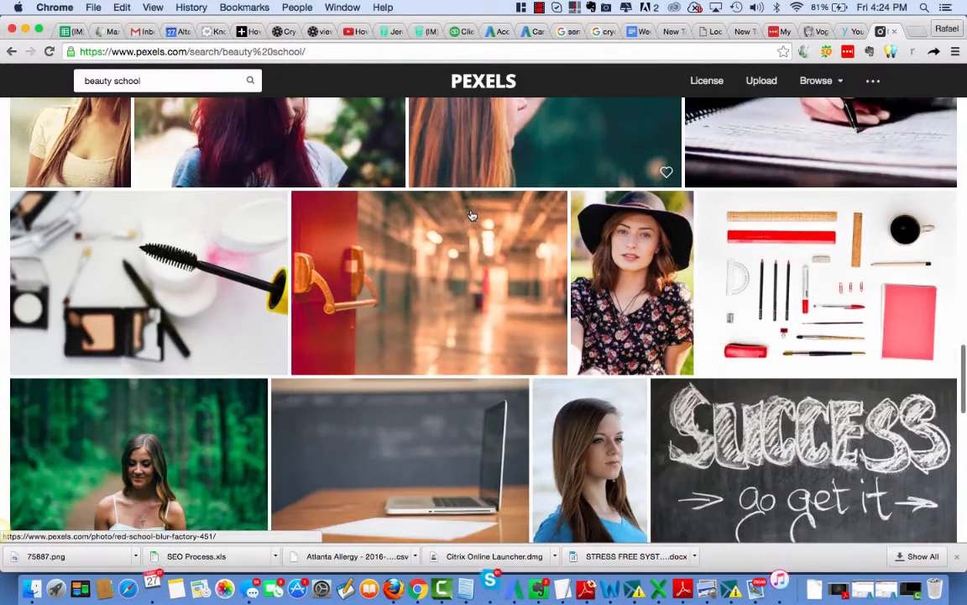
{"action": "scroll", "coordinate": [472, 215], "scroll_direction": "down", "scroll_amount": 4}
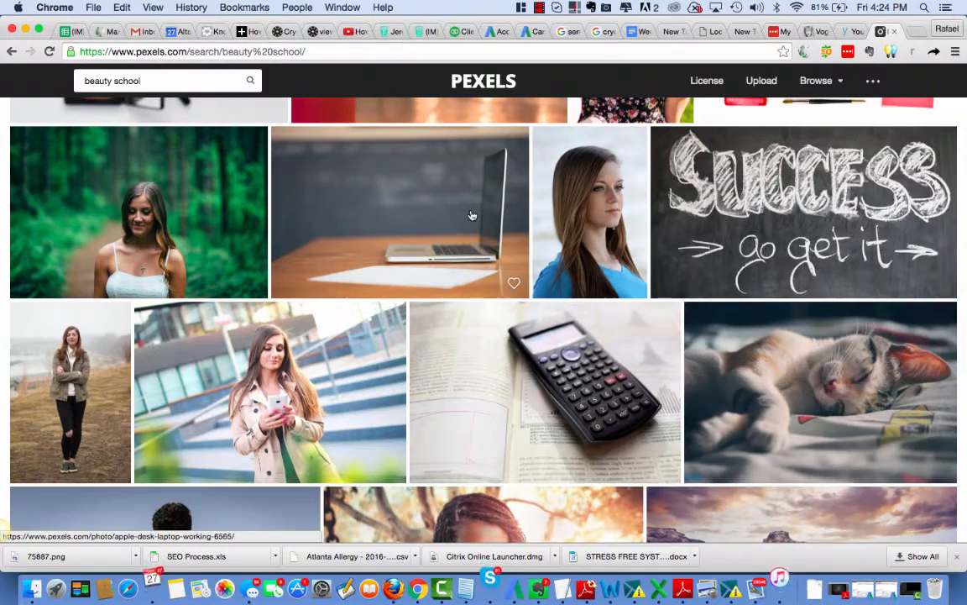
{"action": "scroll", "coordinate": [472, 215], "scroll_direction": "down", "scroll_amount": 2}
{"action": "scroll", "coordinate": [472, 216], "scroll_direction": "down", "scroll_amount": 10}
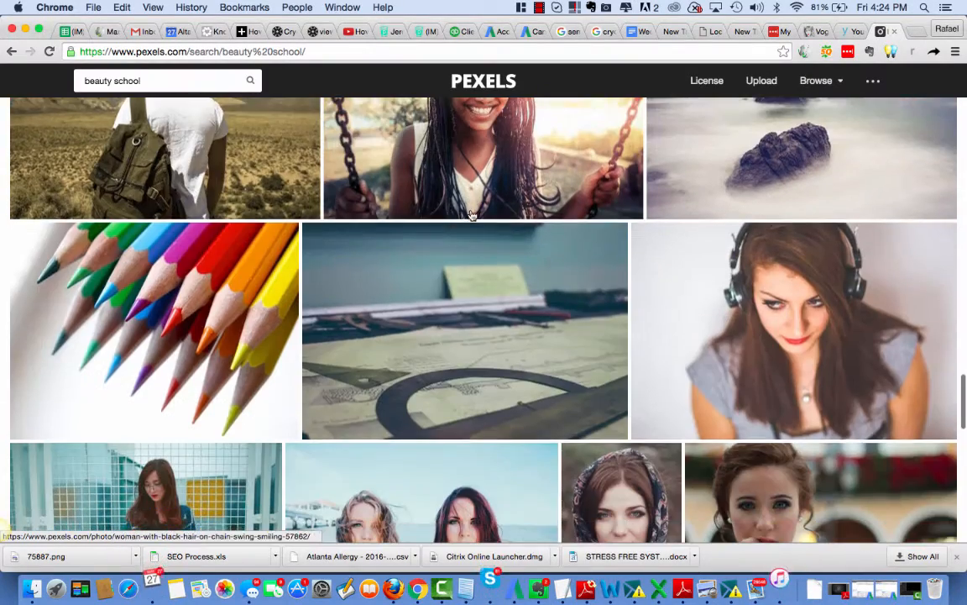
{"action": "scroll", "coordinate": [472, 215], "scroll_direction": "down", "scroll_amount": 4}
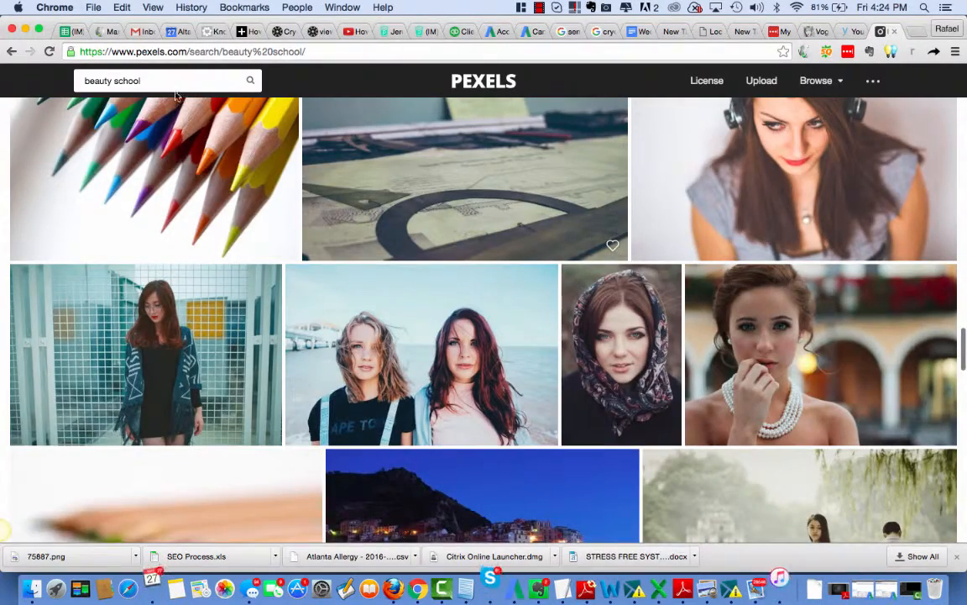
{"action": "left_click_drag", "start_coordinate": [158, 81], "coordinate": [123, 81]}
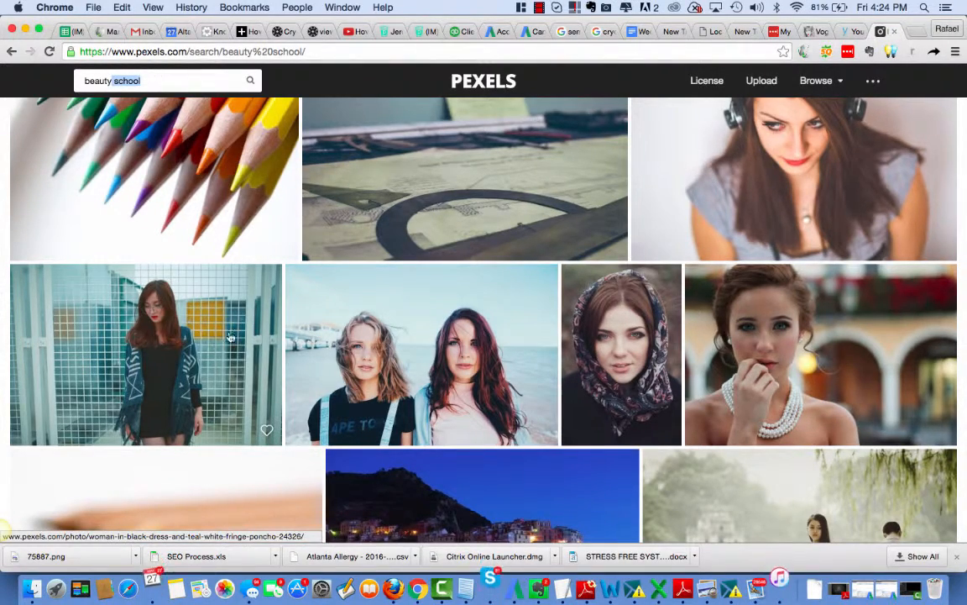
{"action": "scroll", "coordinate": [512, 391], "scroll_direction": "down", "scroll_amount": 5}
{"action": "scroll", "coordinate": [532, 393], "scroll_direction": "down", "scroll_amount": 6}
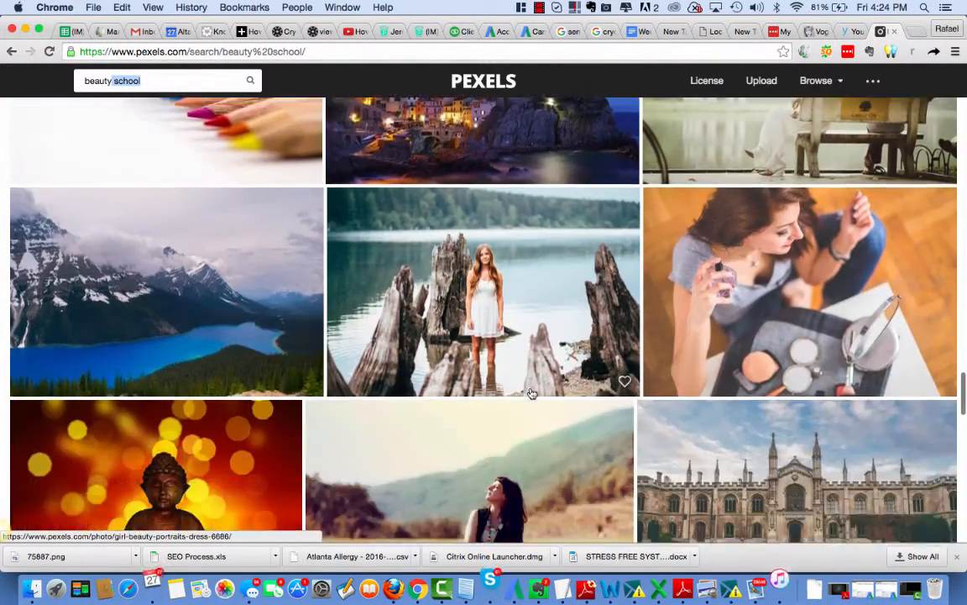
{"action": "scroll", "coordinate": [531, 393], "scroll_direction": "up", "scroll_amount": 2}
{"action": "scroll", "coordinate": [532, 393], "scroll_direction": "up", "scroll_amount": 2}
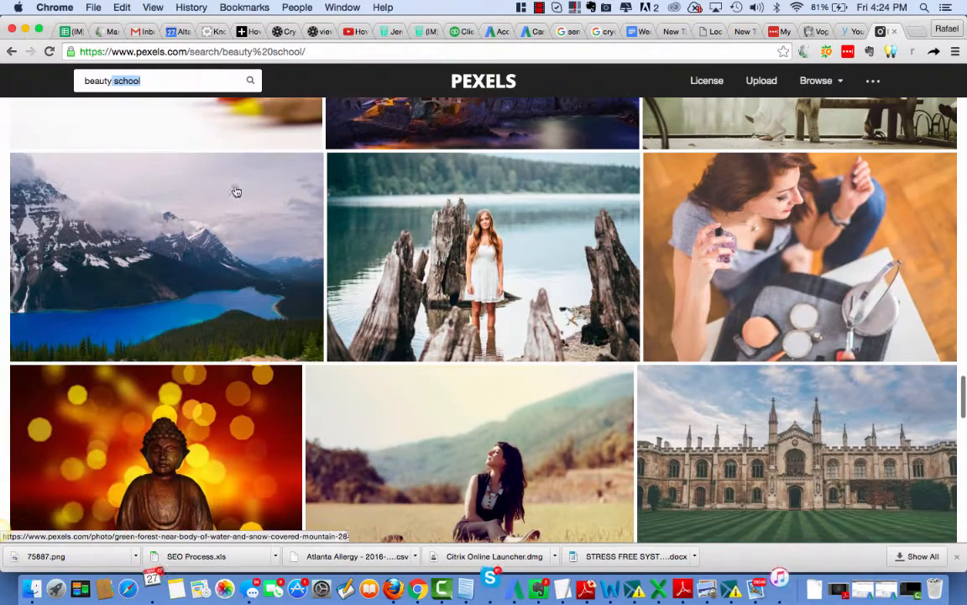
Search Pexels for "beautician" and look over the results, including the sponsored photos.
{"action": "left_click", "coordinate": [147, 79]}
{"action": "key", "text": "BackSpace"}
{"action": "key", "text": "BackSpace"}
{"action": "key", "text": "BackSpace"}
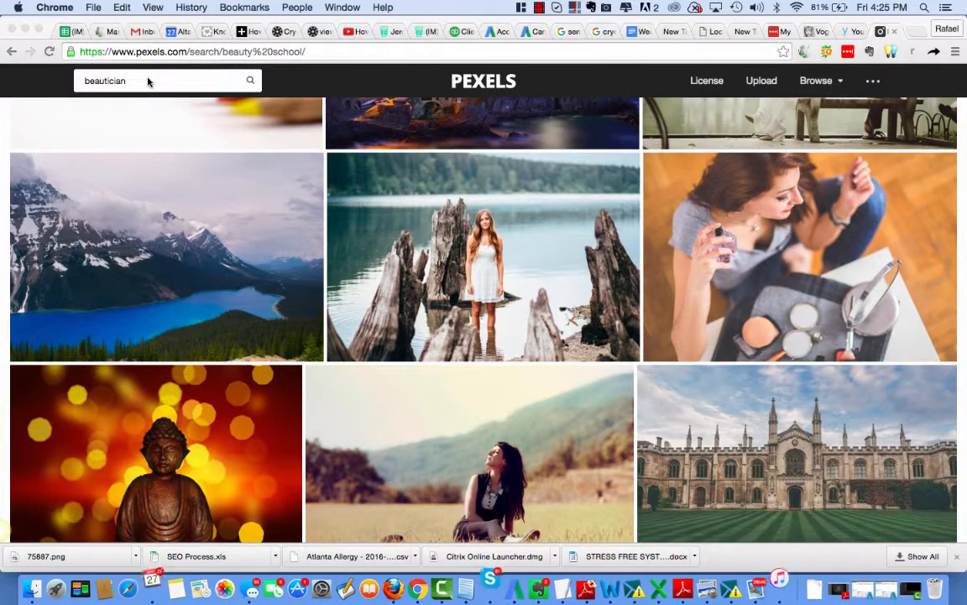
{"action": "key", "text": "Return"}
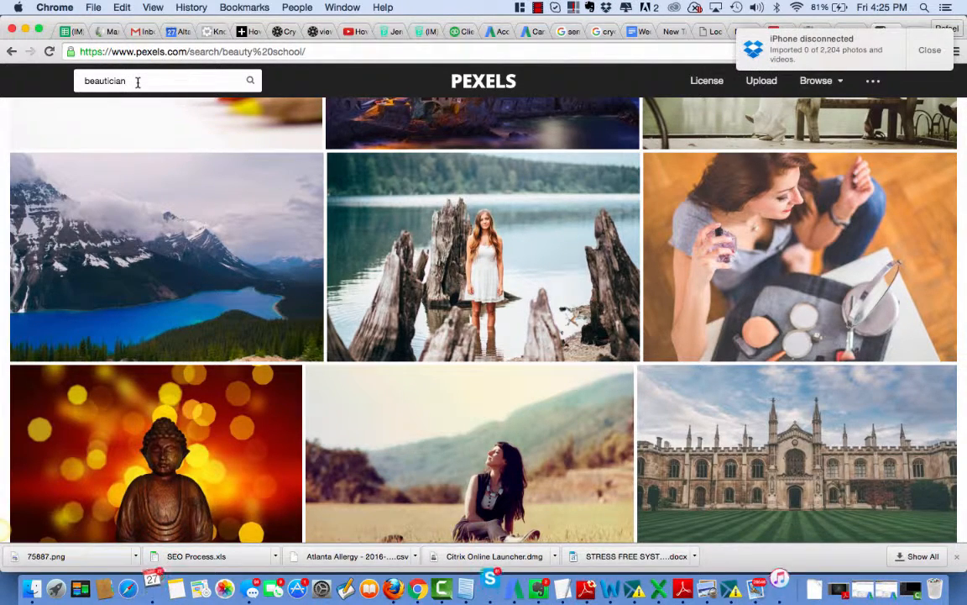
{"action": "key", "text": "Return"}
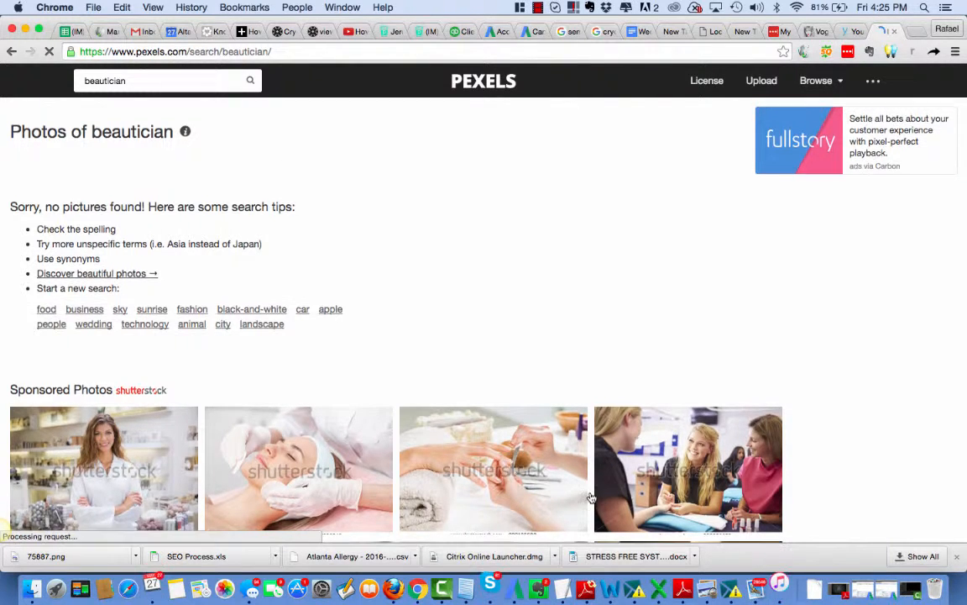
{"action": "scroll", "coordinate": [513, 460], "scroll_direction": "down", "scroll_amount": 3}
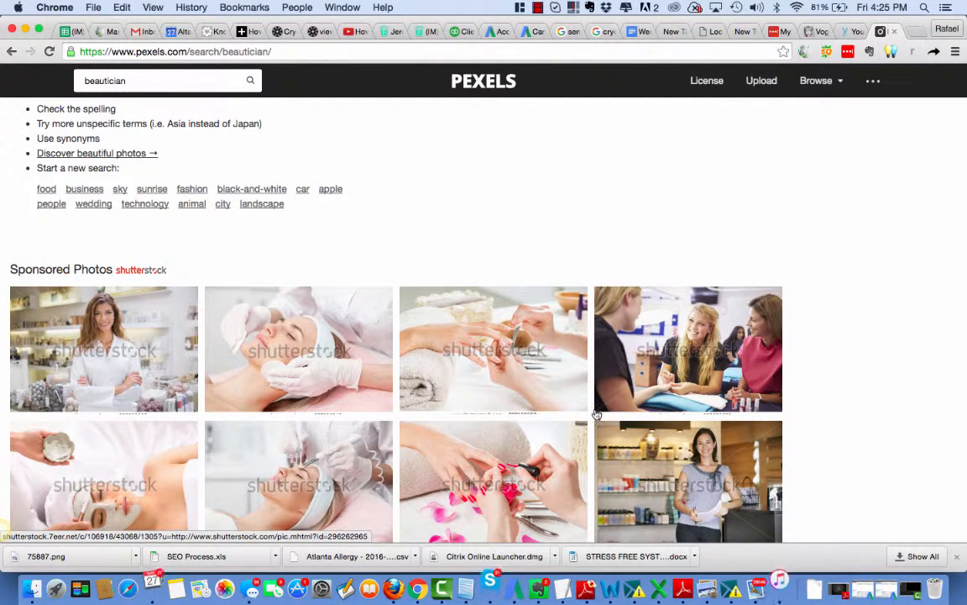
{"action": "scroll", "coordinate": [613, 419], "scroll_direction": "down", "scroll_amount": 3}
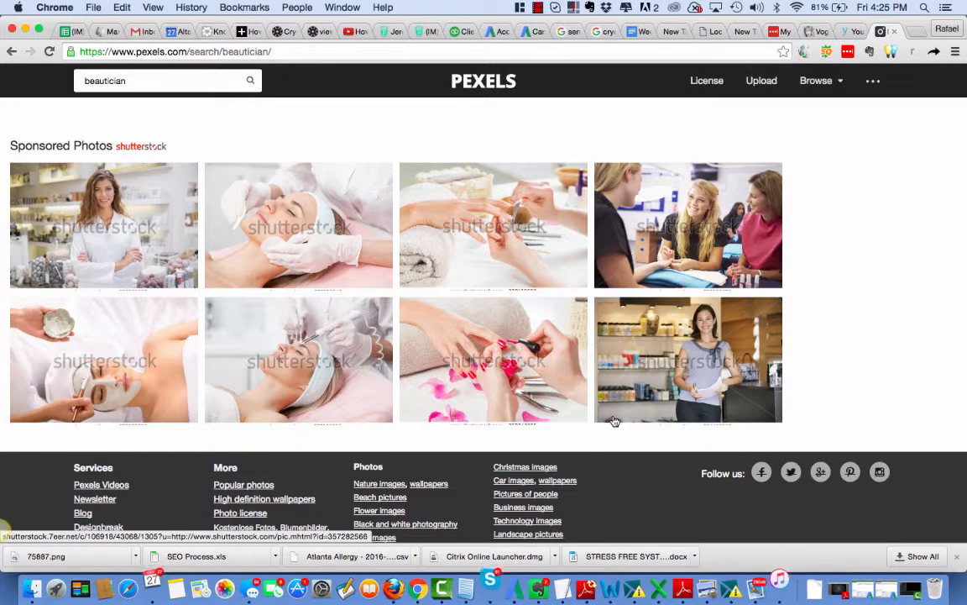
{"action": "scroll", "coordinate": [614, 422], "scroll_direction": "up", "scroll_amount": 6}
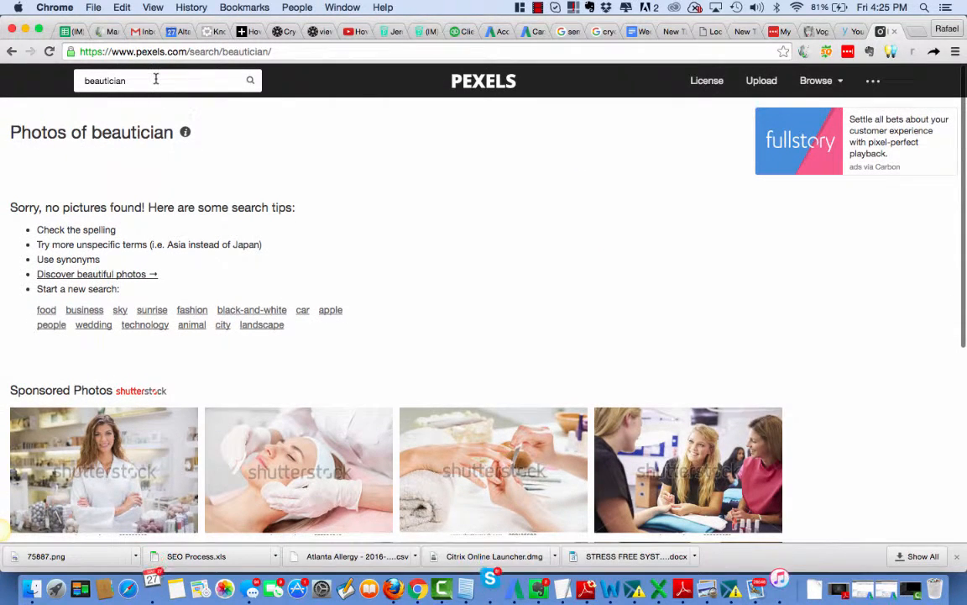
Search Pexels for "beauty" and open the close-up photo of red lips behind blonde hair at full size.
{"action": "left_click_drag", "start_coordinate": [155, 80], "coordinate": [78, 80]}
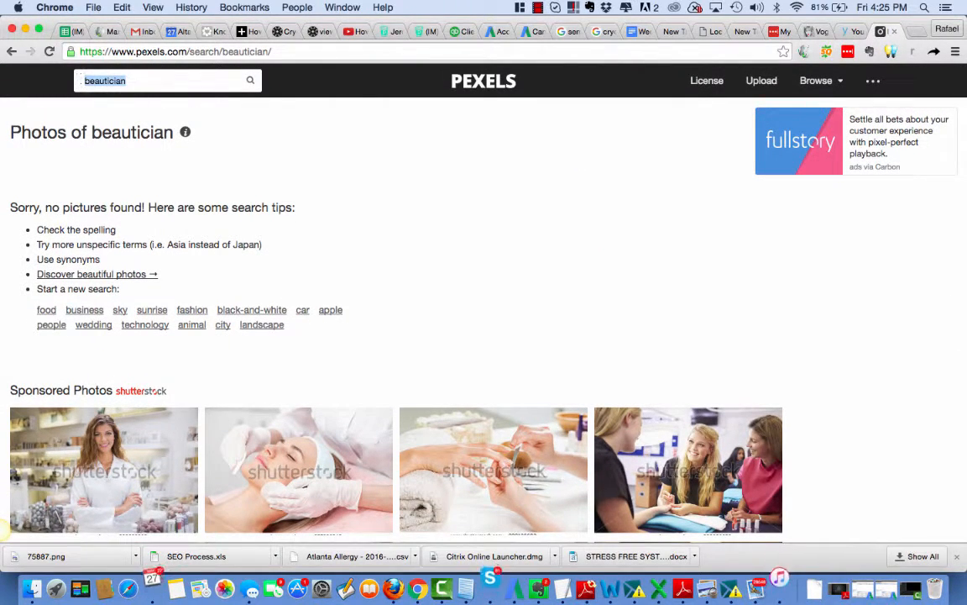
{"action": "type", "text": "beauty"}
{"action": "key", "text": "Return"}
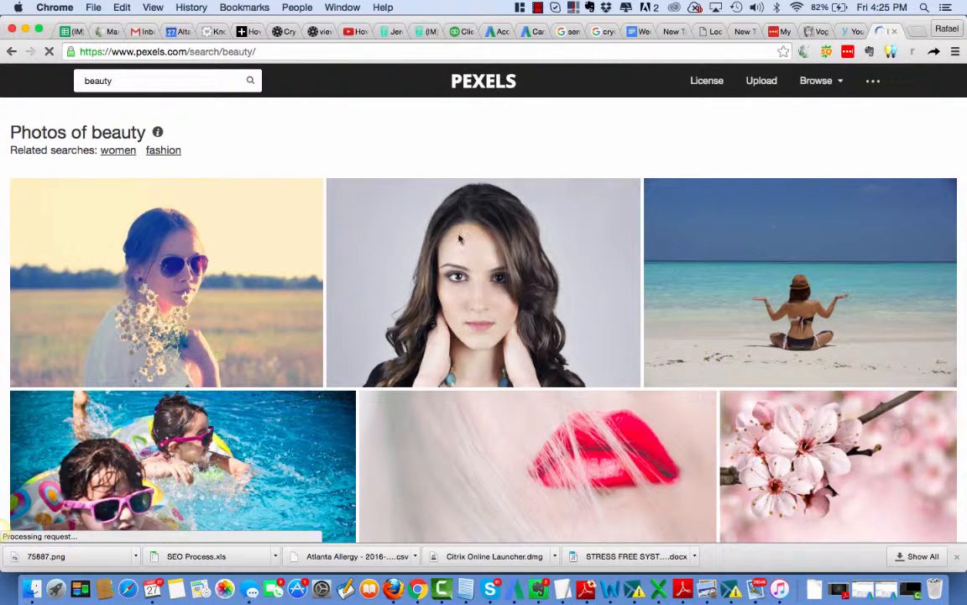
{"action": "scroll", "coordinate": [693, 376], "scroll_direction": "down", "scroll_amount": 5}
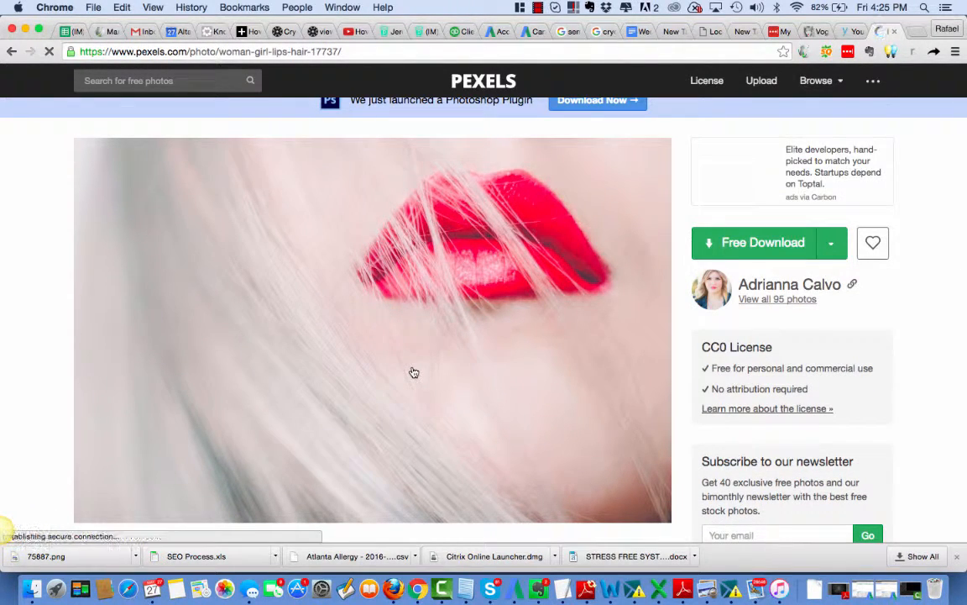
{"action": "left_click", "coordinate": [414, 372]}
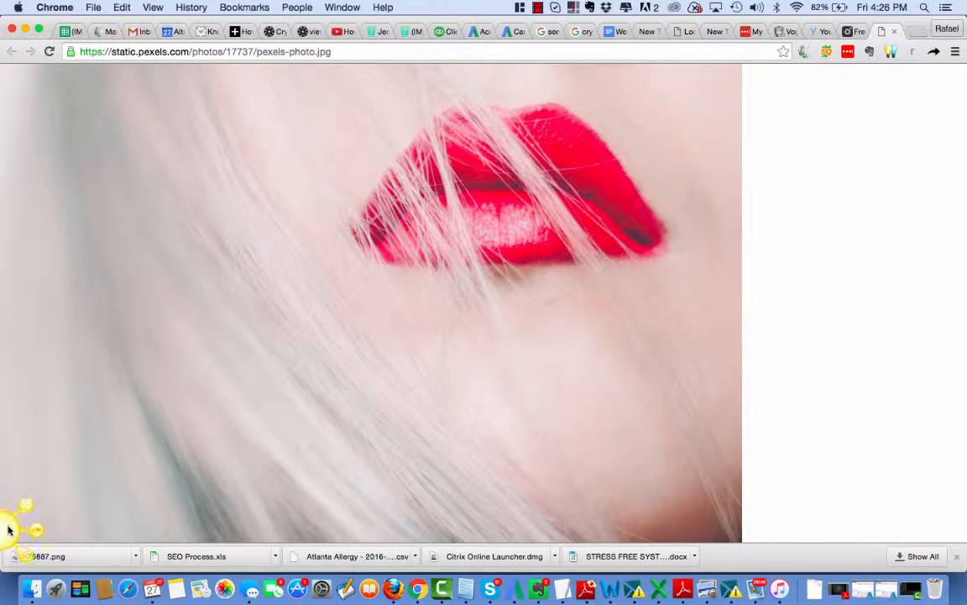
Capture the visible part of the red lips photo with Jing as an image of about 1103 x 709.
{"action": "left_click", "coordinate": [34, 496]}
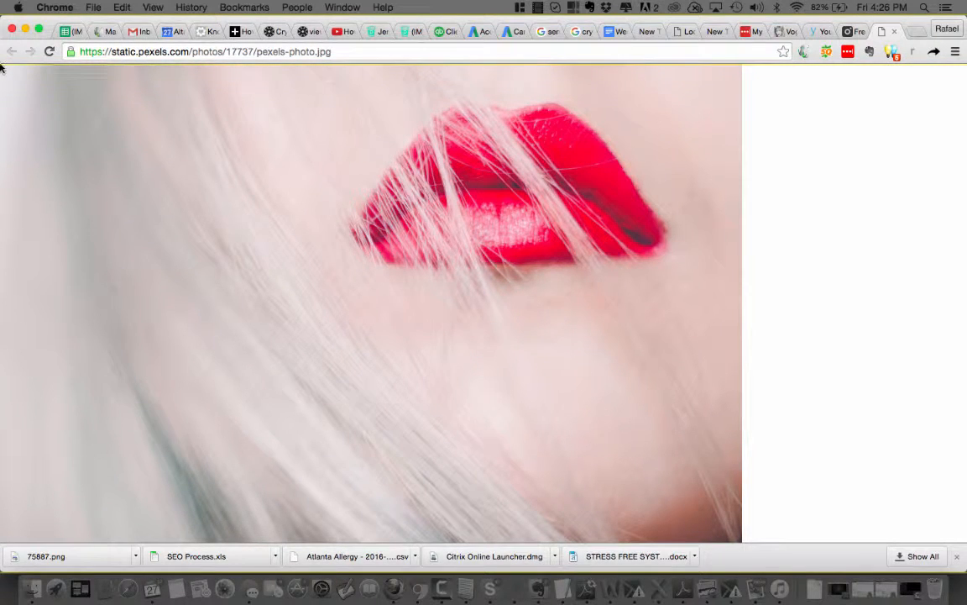
{"action": "left_click_drag", "start_coordinate": [1, 65], "coordinate": [742, 541]}
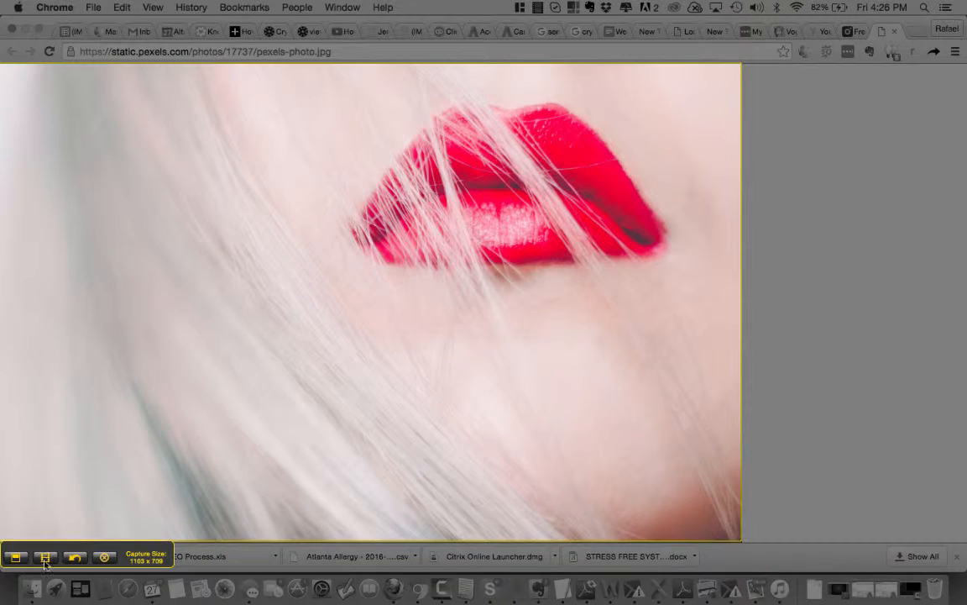
{"action": "left_click", "coordinate": [15, 557]}
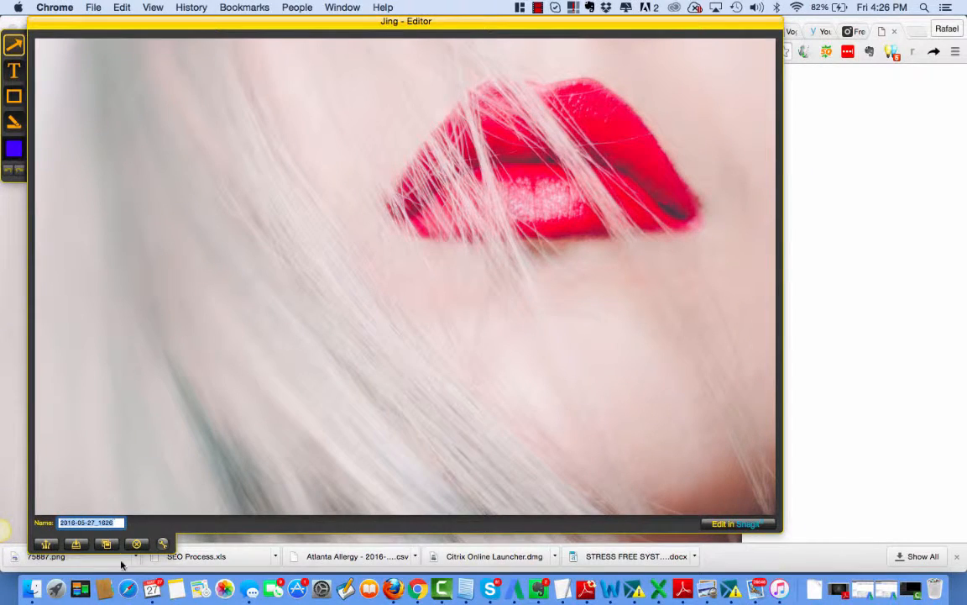
Name the capture "Vogue pic 1" and save it in the Downloads folder.
{"action": "type", "text": "Vogu"}
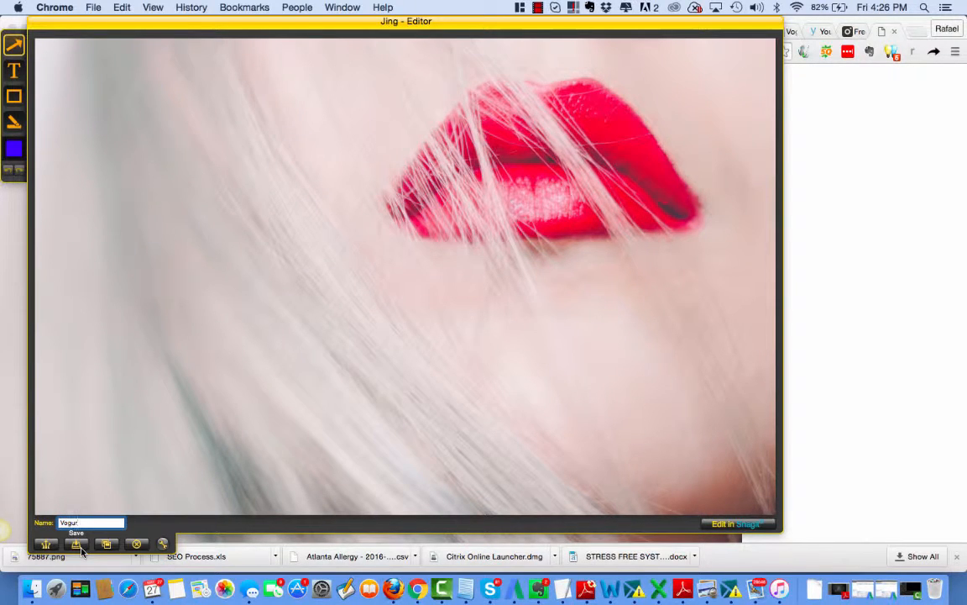
{"action": "type", "text": "ue"}
{"action": "left_click", "coordinate": [78, 545]}
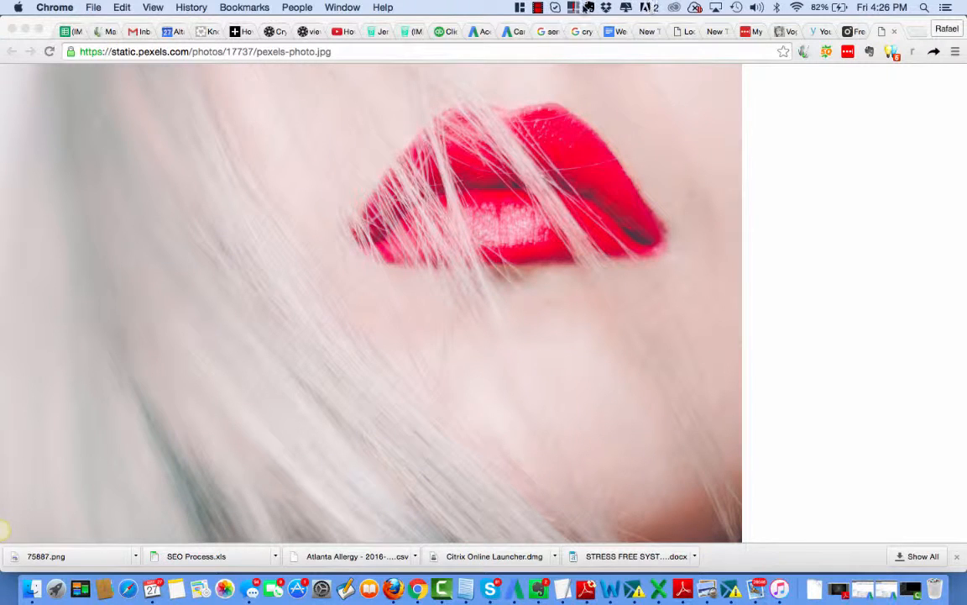
{"action": "key", "text": "super+s"}
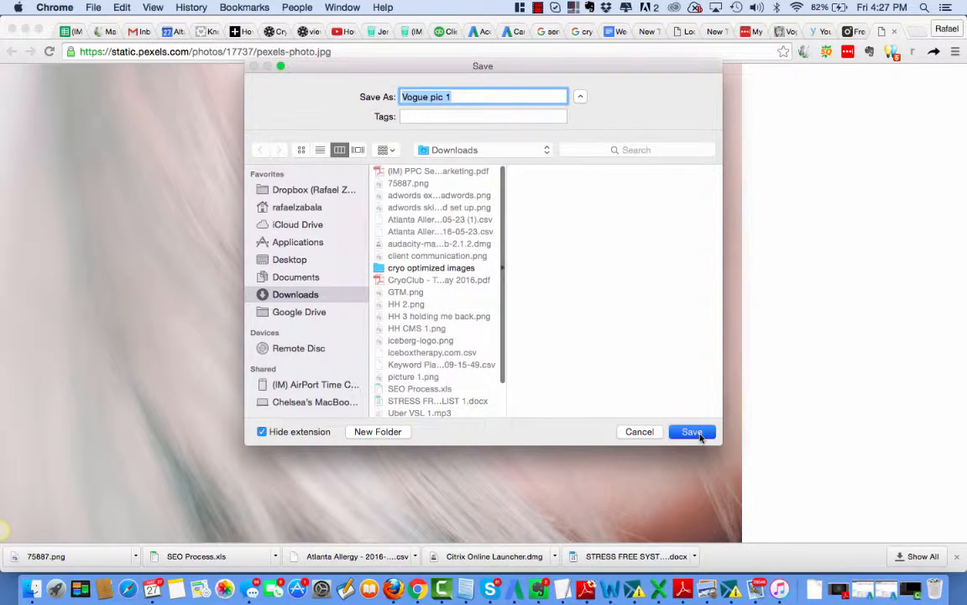
{"action": "left_click", "coordinate": [693, 431]}
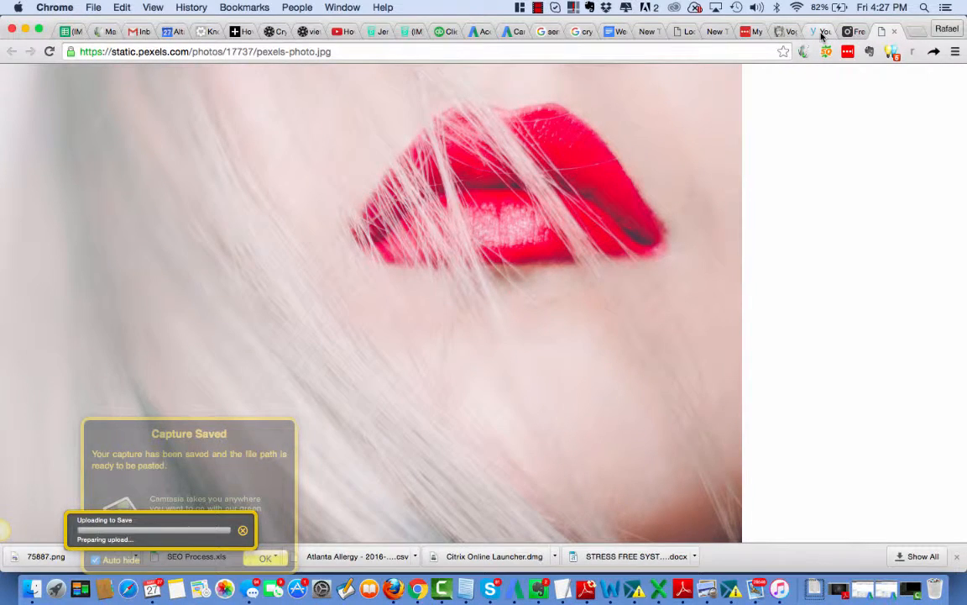
Switch to Youzign, open its template library and look over the available template types.
{"action": "left_click", "coordinate": [822, 34]}
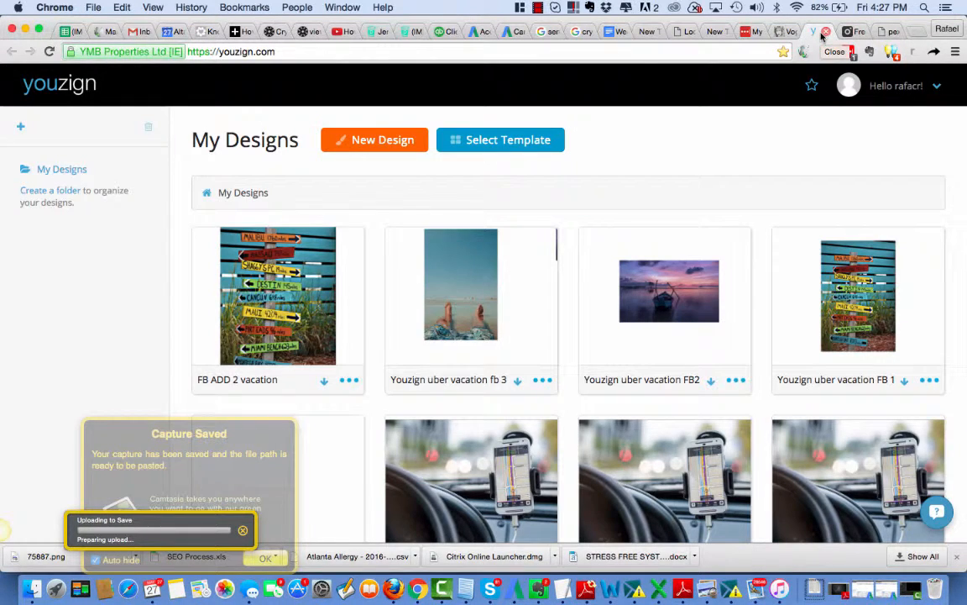
{"action": "left_click", "coordinate": [532, 146]}
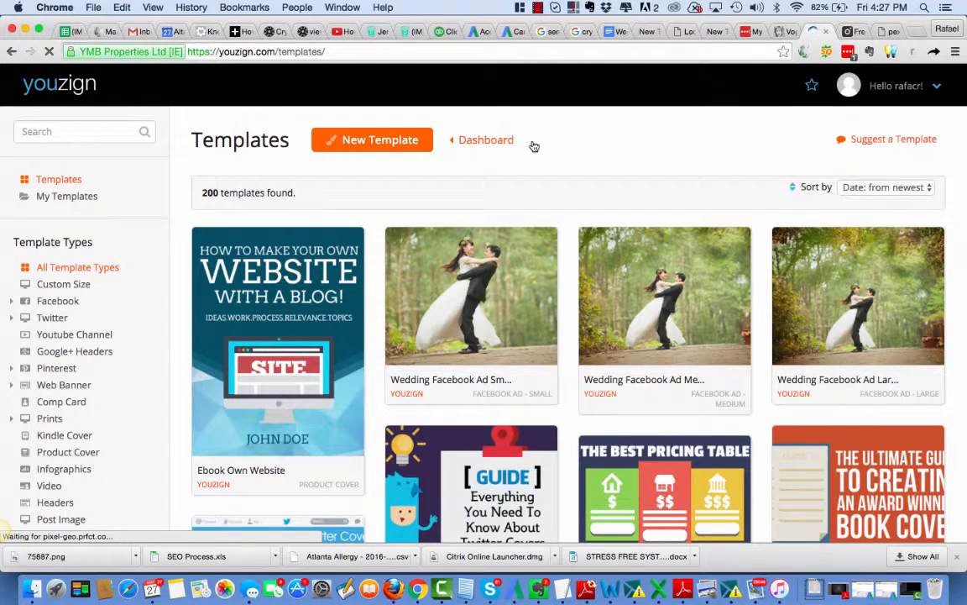
{"action": "mouse_move", "coordinate": [733, 272]}
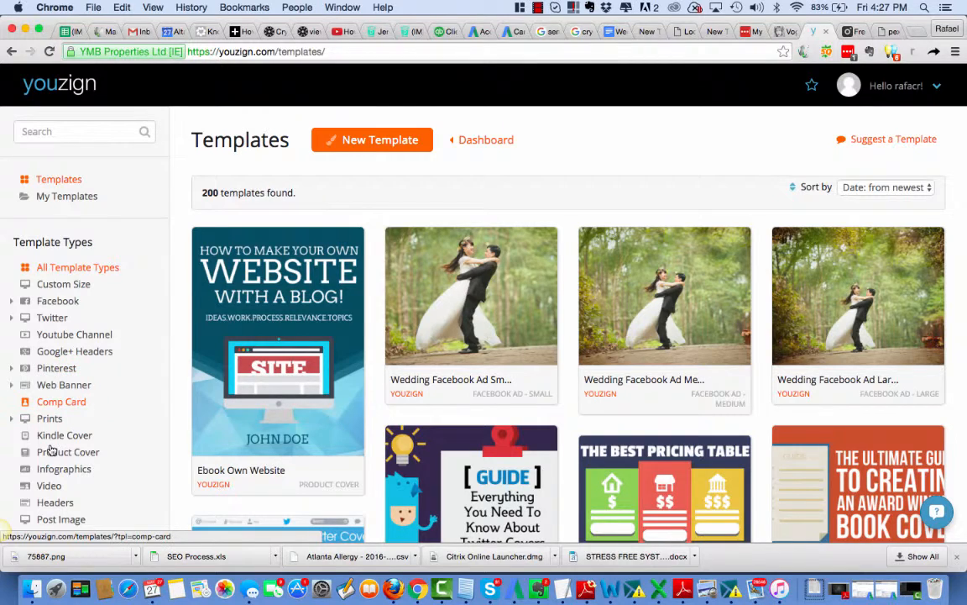
{"action": "scroll", "coordinate": [48, 466], "scroll_direction": "down", "scroll_amount": 2}
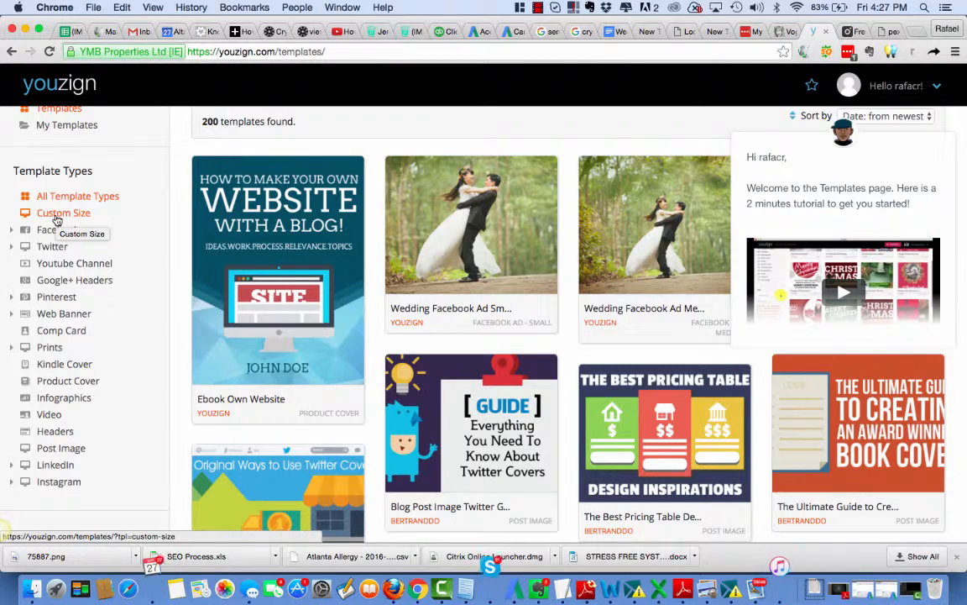
Expand the LinkedIn template types and check the templates for LinkedIn Profile Background.
{"action": "left_click", "coordinate": [12, 465]}
{"action": "scroll", "coordinate": [69, 316], "scroll_direction": "up", "scroll_amount": 1}
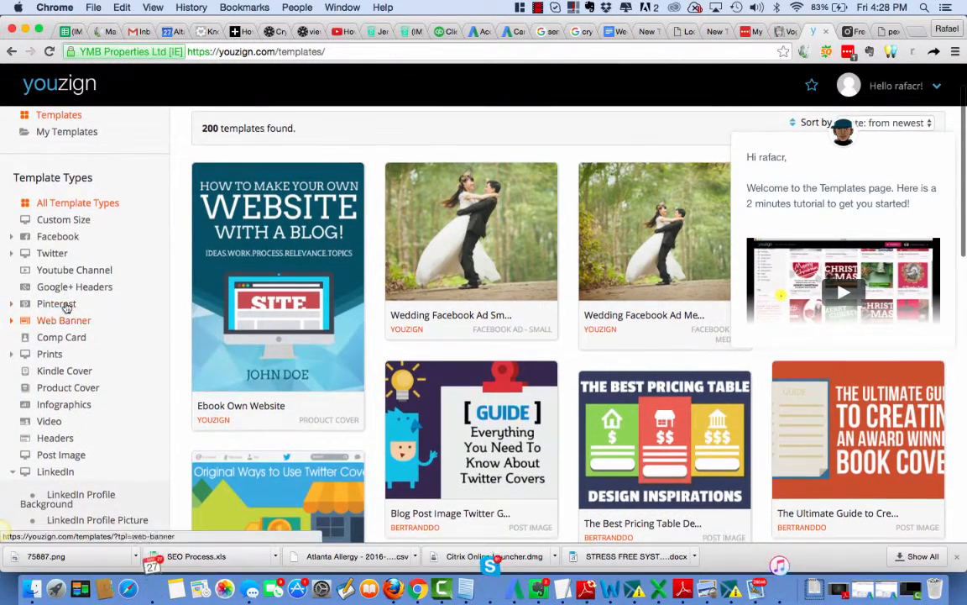
{"action": "left_click", "coordinate": [69, 496]}
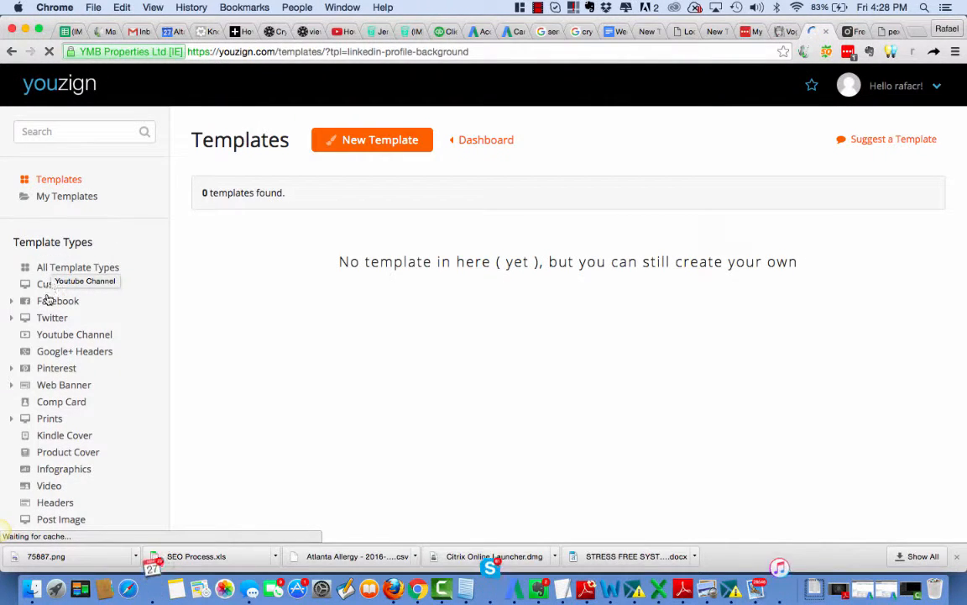
Filter the template library to Google+ Headers and look over the designs offered.
{"action": "left_click", "coordinate": [40, 336]}
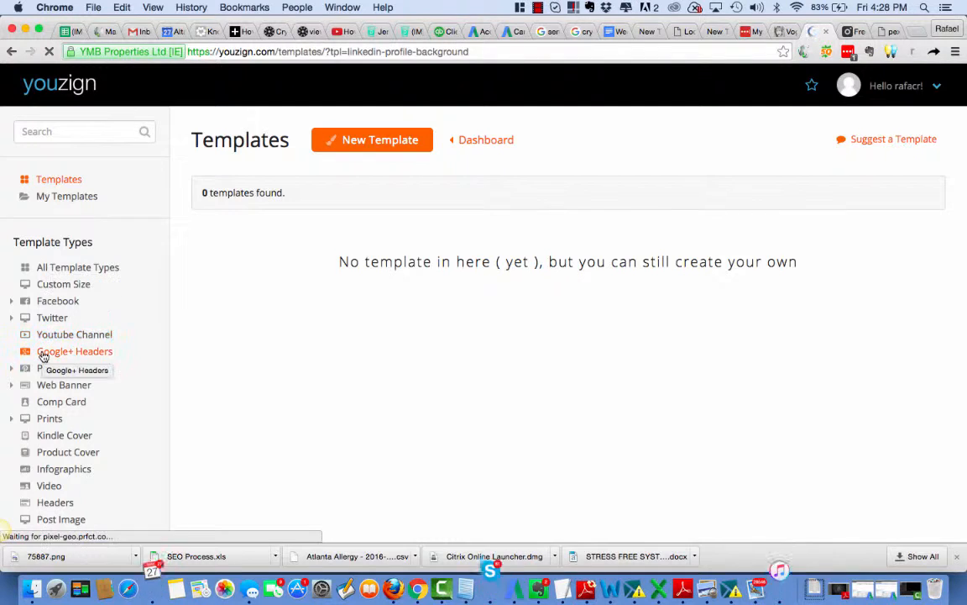
{"action": "left_click", "coordinate": [43, 354]}
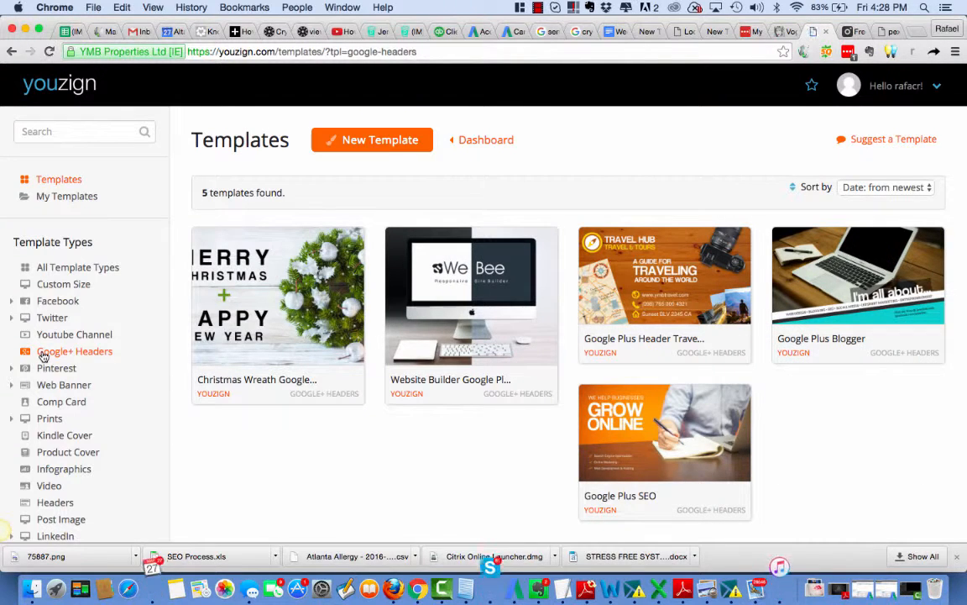
{"action": "mouse_move", "coordinate": [679, 503]}
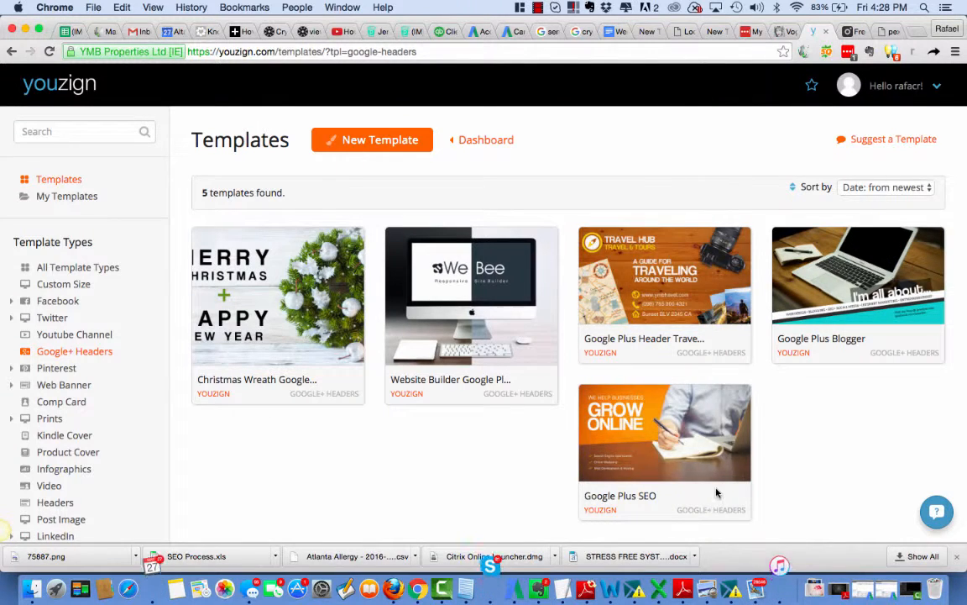
Open the Google Plus SEO template and save the design as "Vogue 1 Test".
{"action": "left_click", "coordinate": [707, 437]}
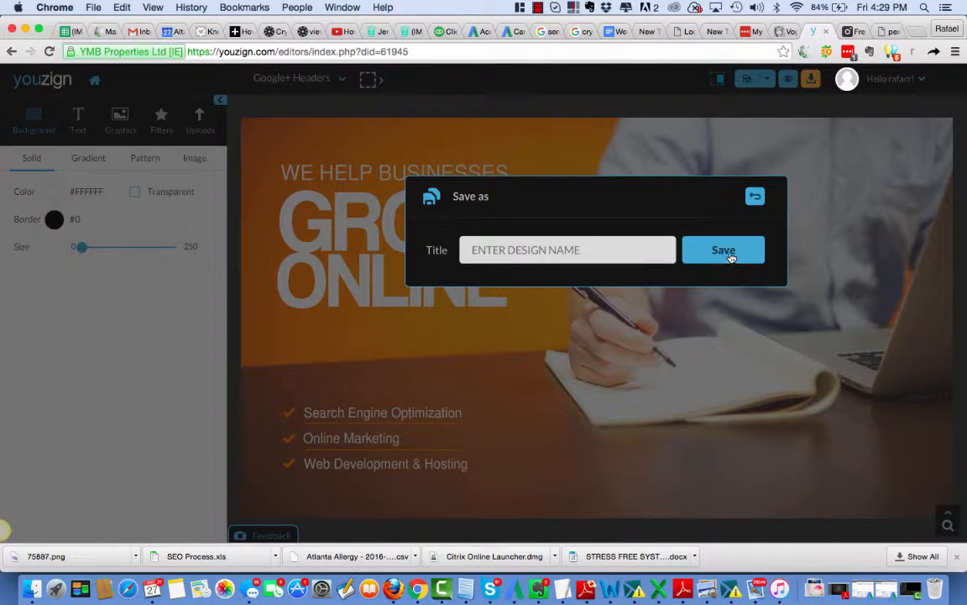
{"action": "left_click", "coordinate": [594, 251]}
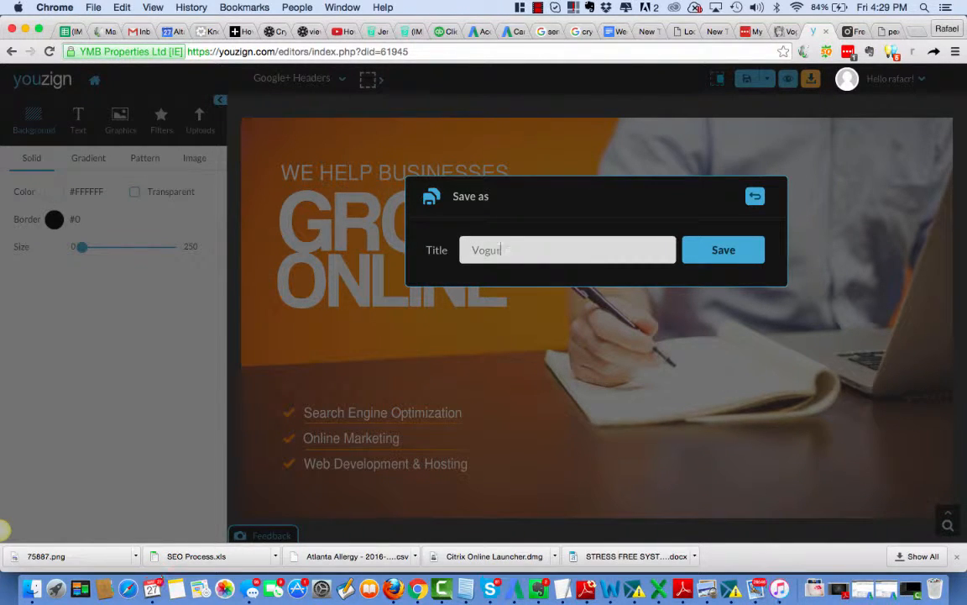
{"action": "type", "text": "Vogue 1 Test"}
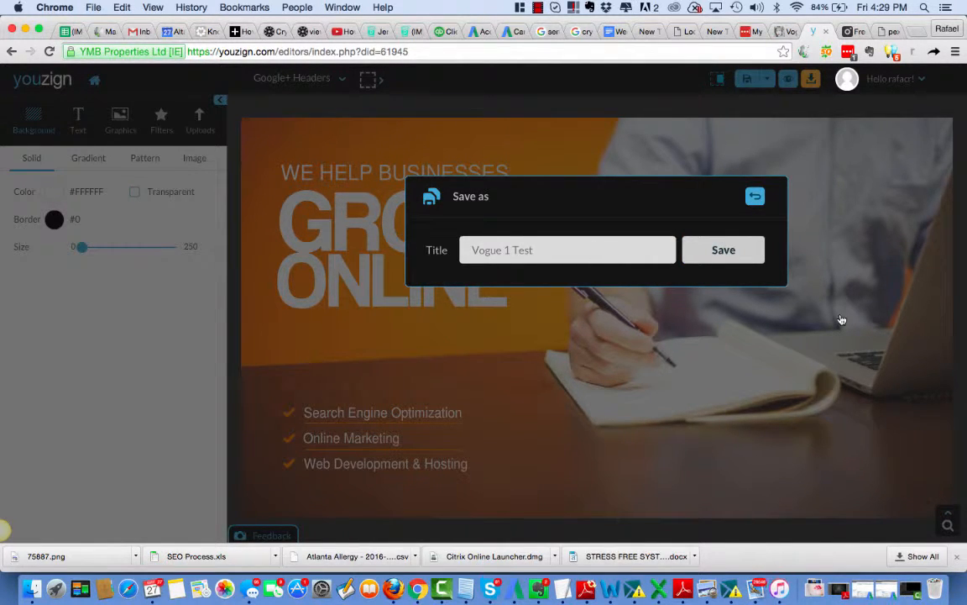
{"action": "key", "text": "Return"}
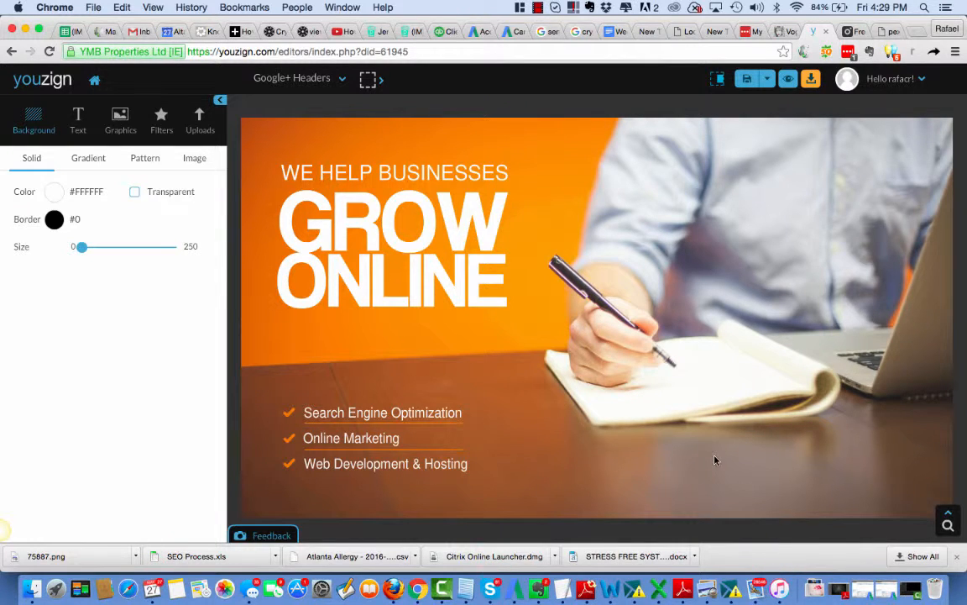
Look over the graphics, background and text options available for the design.
{"action": "left_click", "coordinate": [643, 409]}
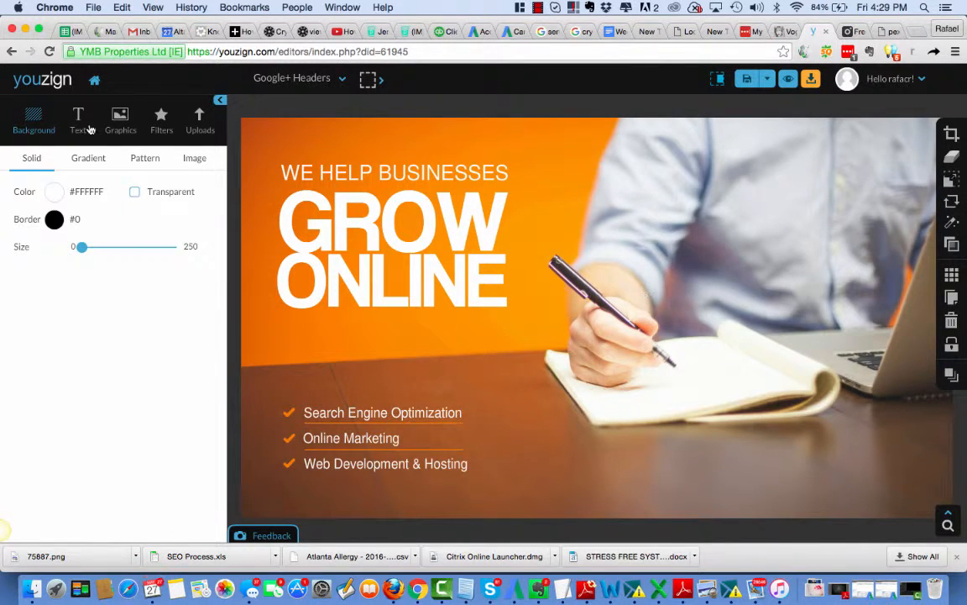
{"action": "left_click", "coordinate": [120, 119]}
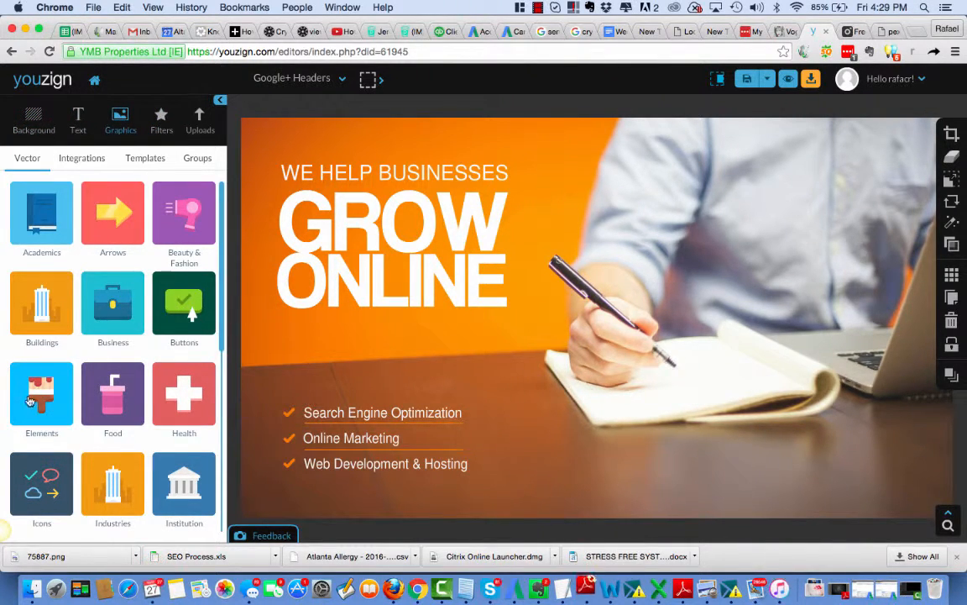
{"action": "left_click", "coordinate": [33, 117]}
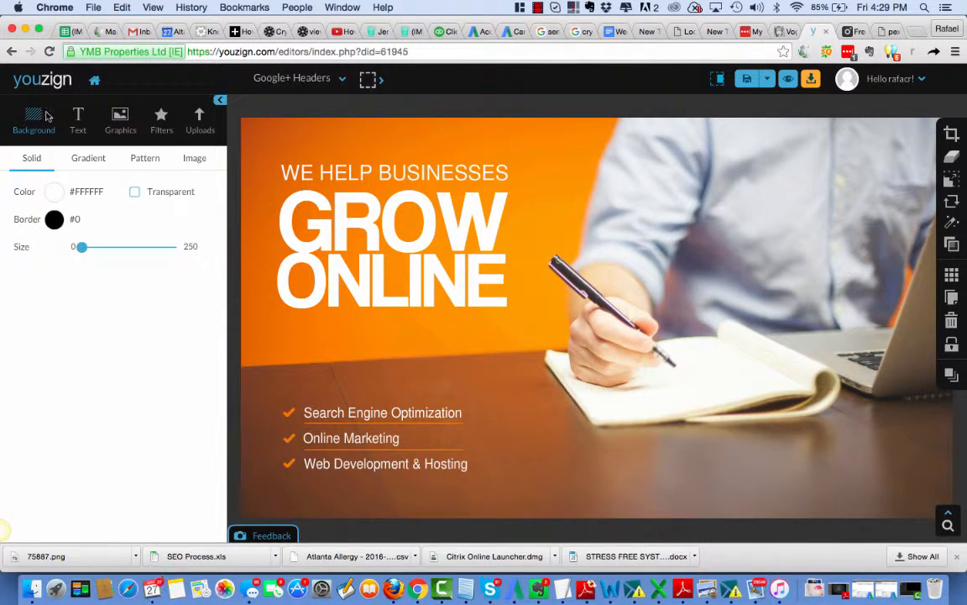
{"action": "left_click", "coordinate": [72, 109]}
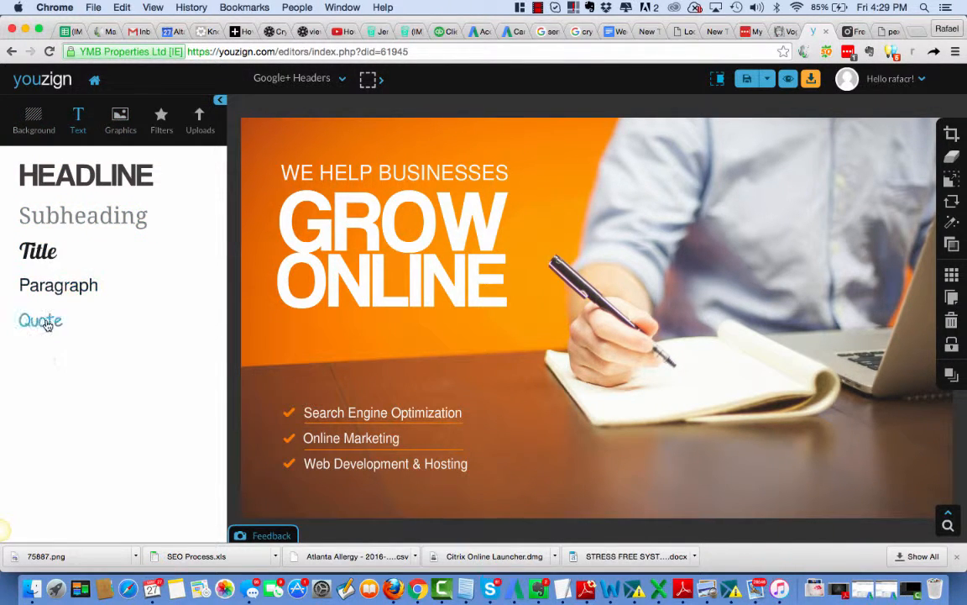
Delete the letter L from the "ONLINE" headline, retype it and leave text editing.
{"action": "left_click", "coordinate": [408, 240]}
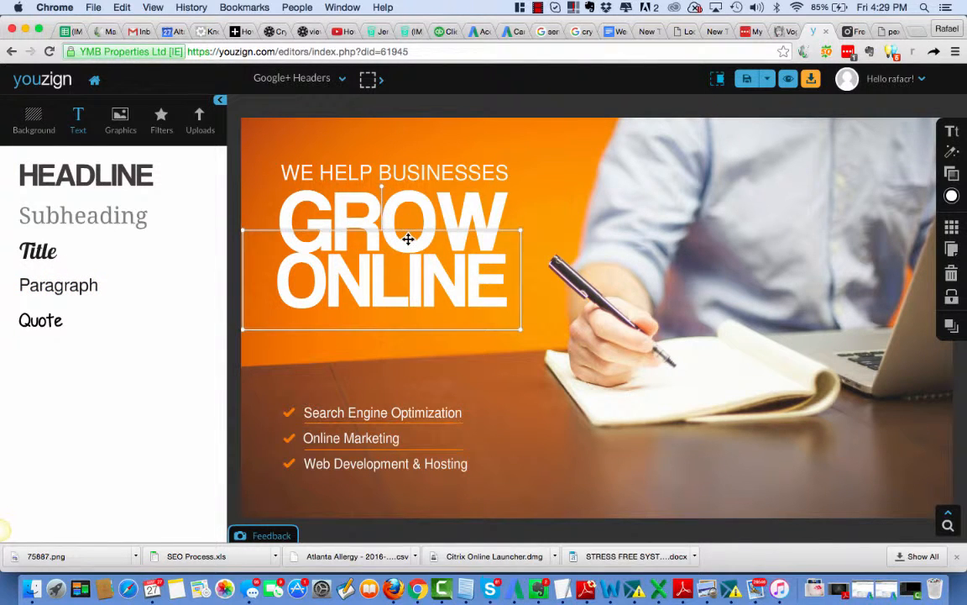
{"action": "double_click", "coordinate": [412, 271]}
{"action": "left_click", "coordinate": [370, 252]}
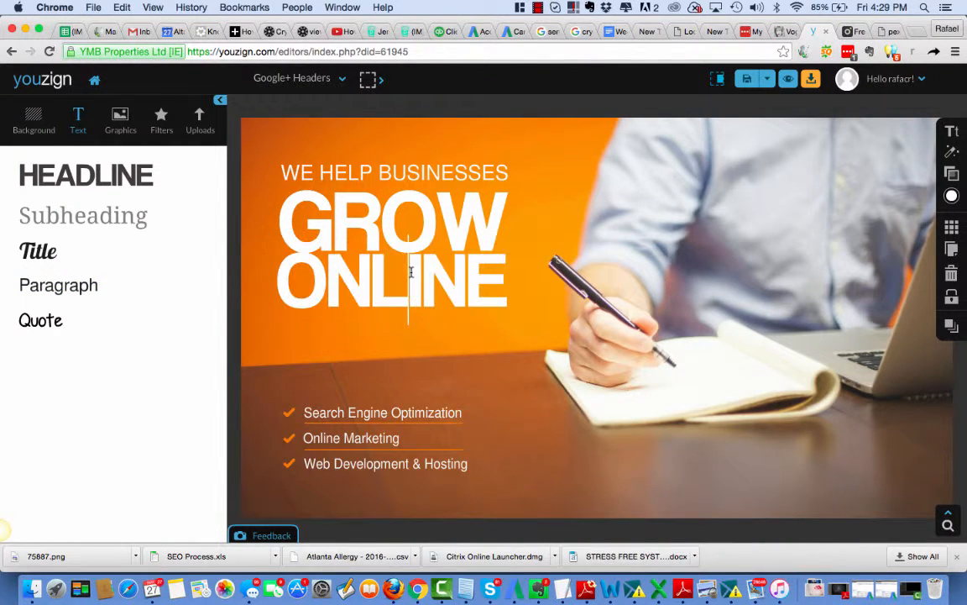
{"action": "key", "text": "Delete"}
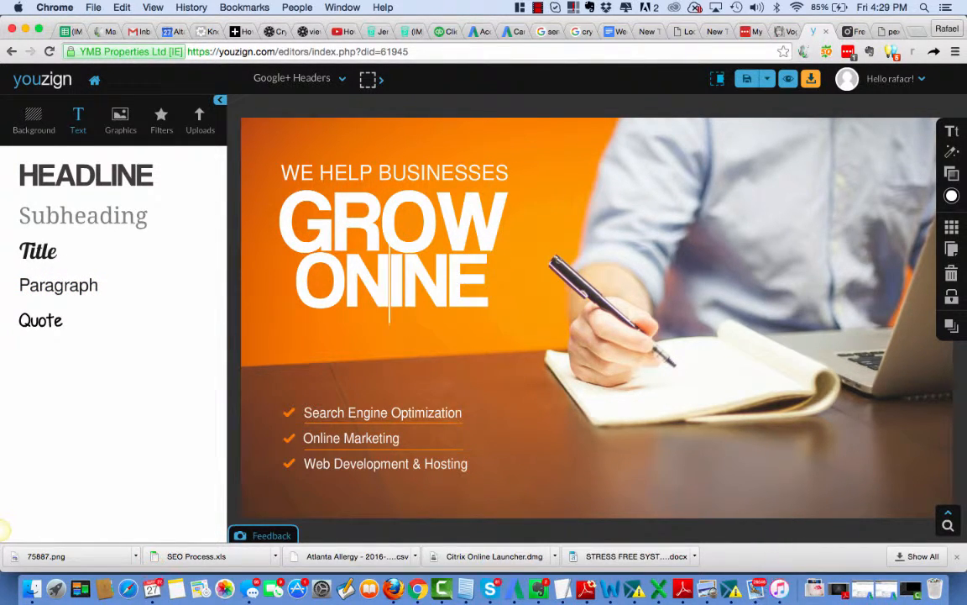
{"action": "type", "text": "L"}
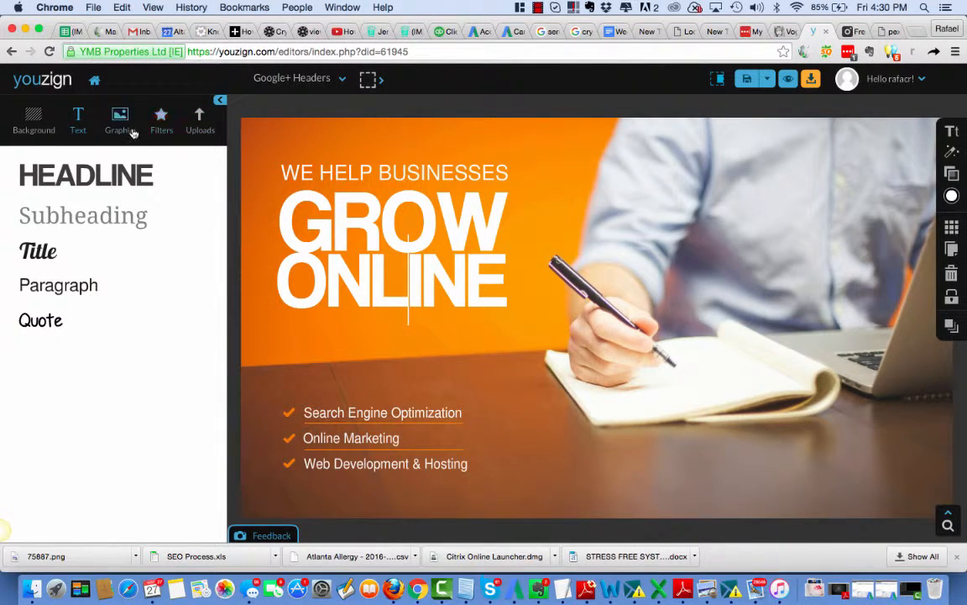
{"action": "left_click", "coordinate": [660, 186]}
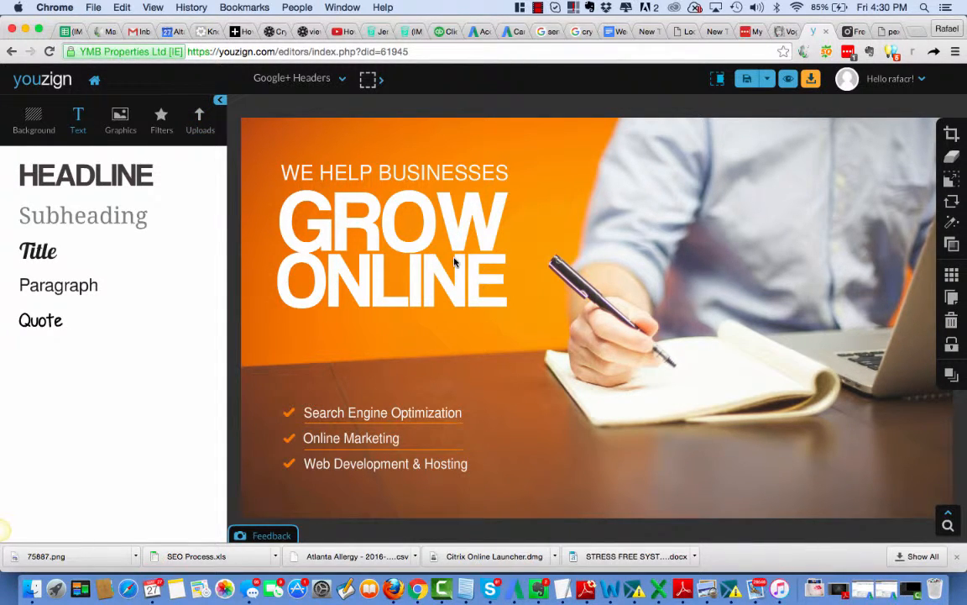
Upload "Vogue pic 1.png" from the Downloads folder and set it as the design's background.
{"action": "left_click", "coordinate": [199, 120]}
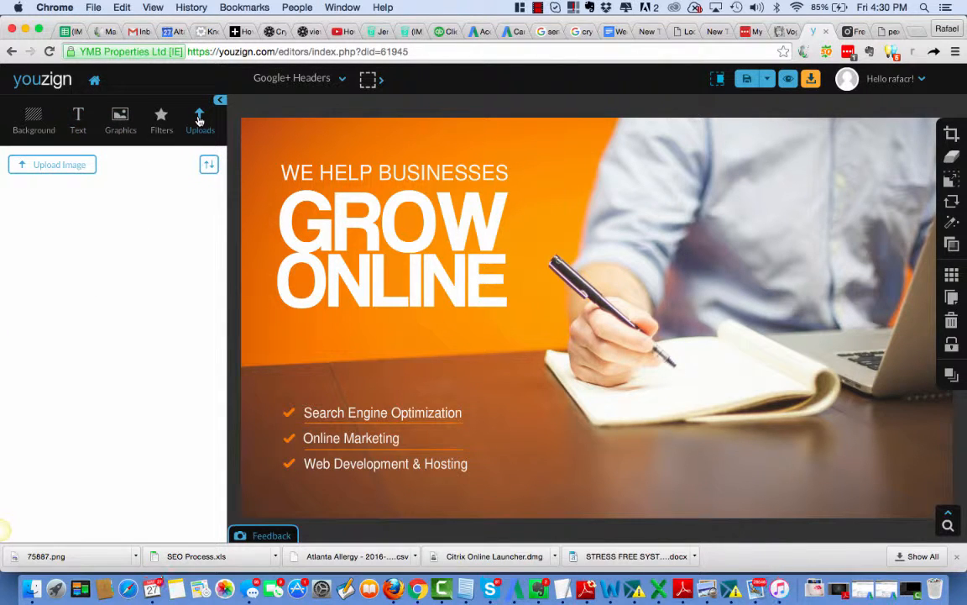
{"action": "left_click", "coordinate": [73, 163]}
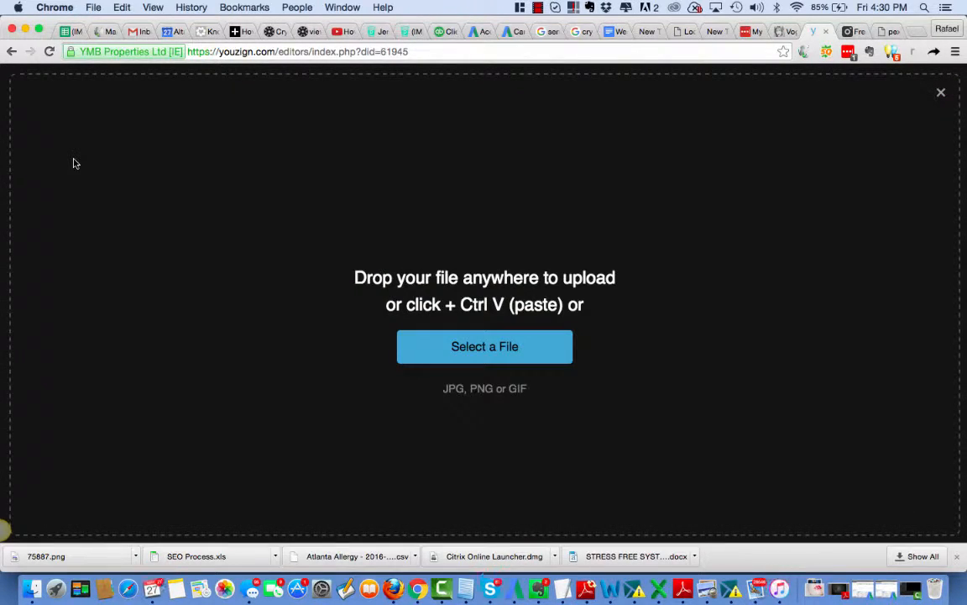
{"action": "left_click", "coordinate": [520, 350]}
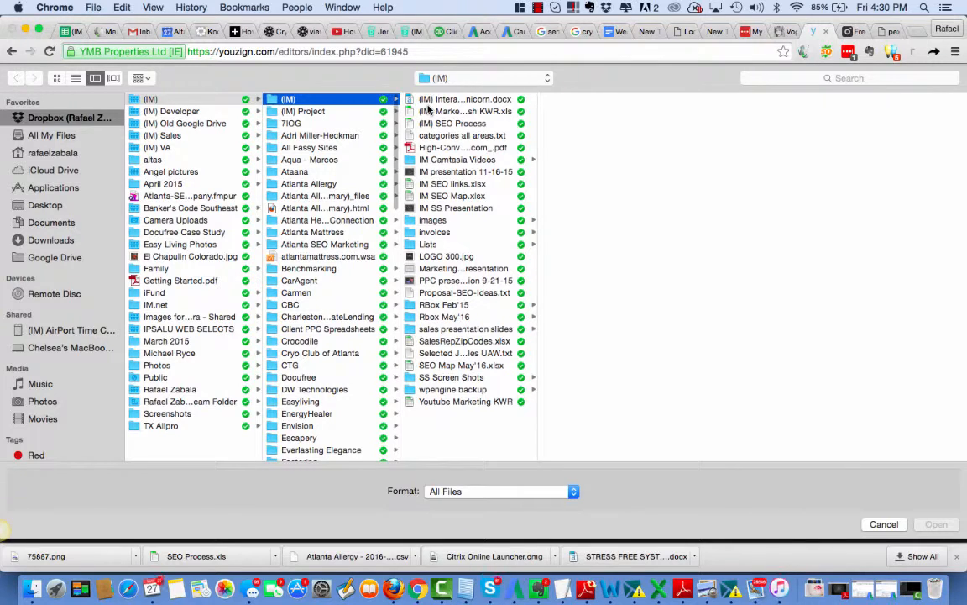
{"action": "left_click", "coordinate": [46, 241]}
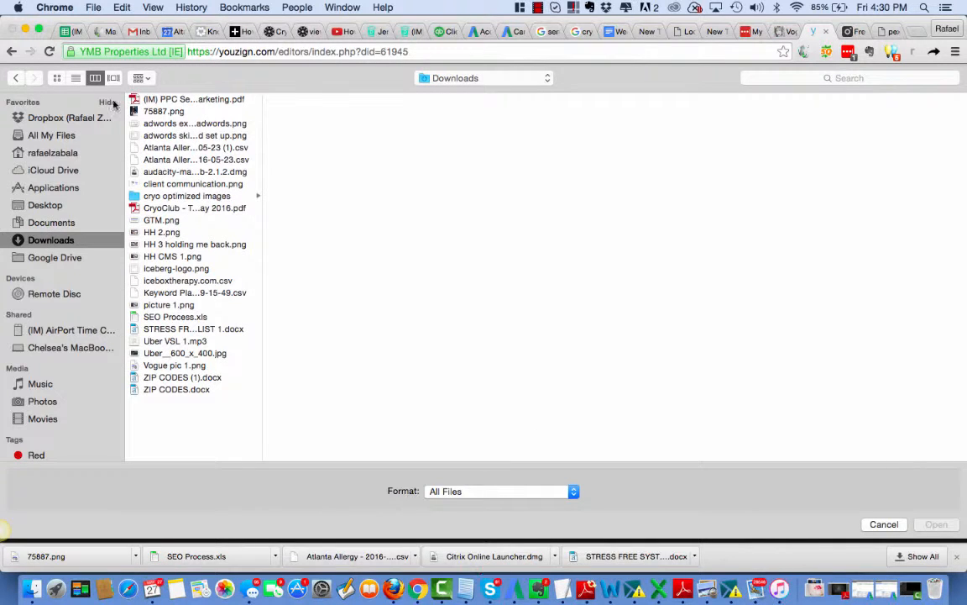
{"action": "left_click", "coordinate": [75, 78]}
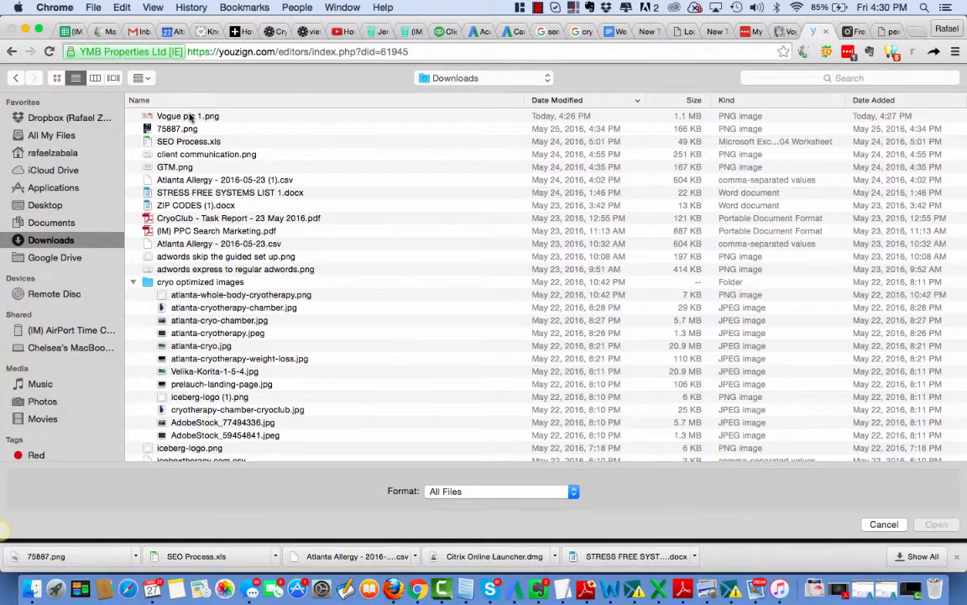
{"action": "left_click", "coordinate": [191, 118]}
{"action": "left_click", "coordinate": [937, 524]}
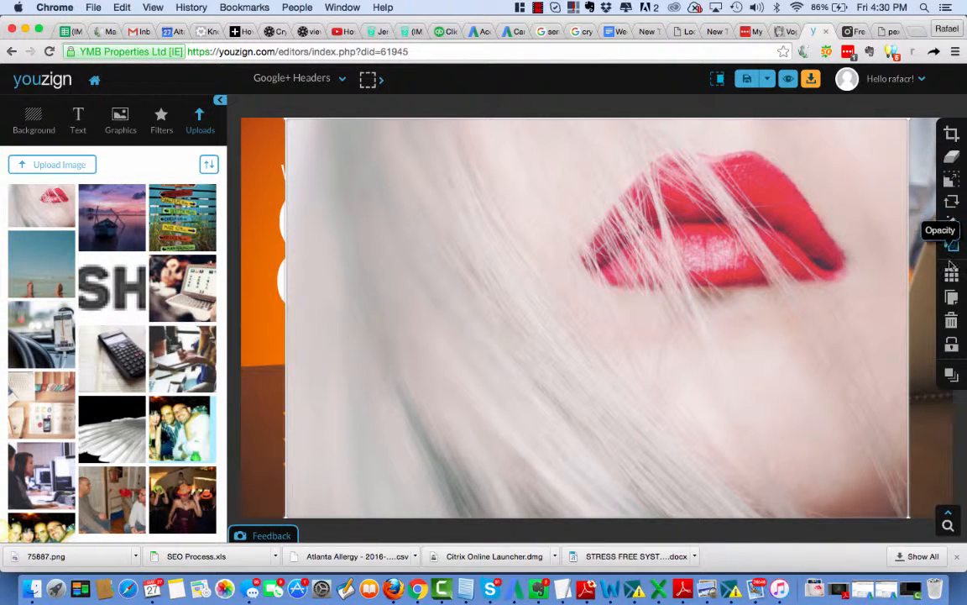
{"action": "left_click", "coordinate": [956, 188]}
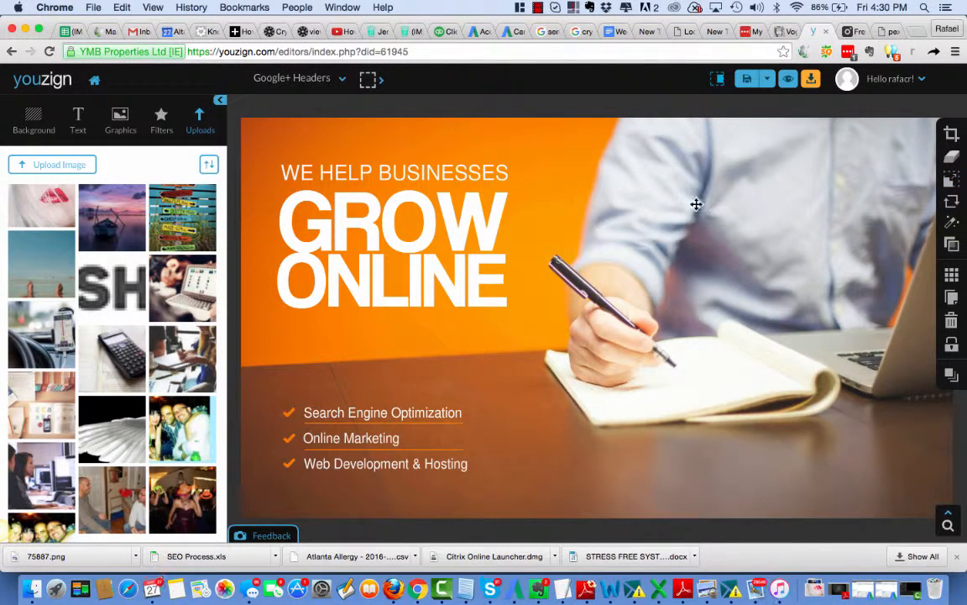
Move and shrink the template's original desk photo until it no longer covers the new lips background.
{"action": "left_click_drag", "start_coordinate": [751, 199], "coordinate": [780, 357]}
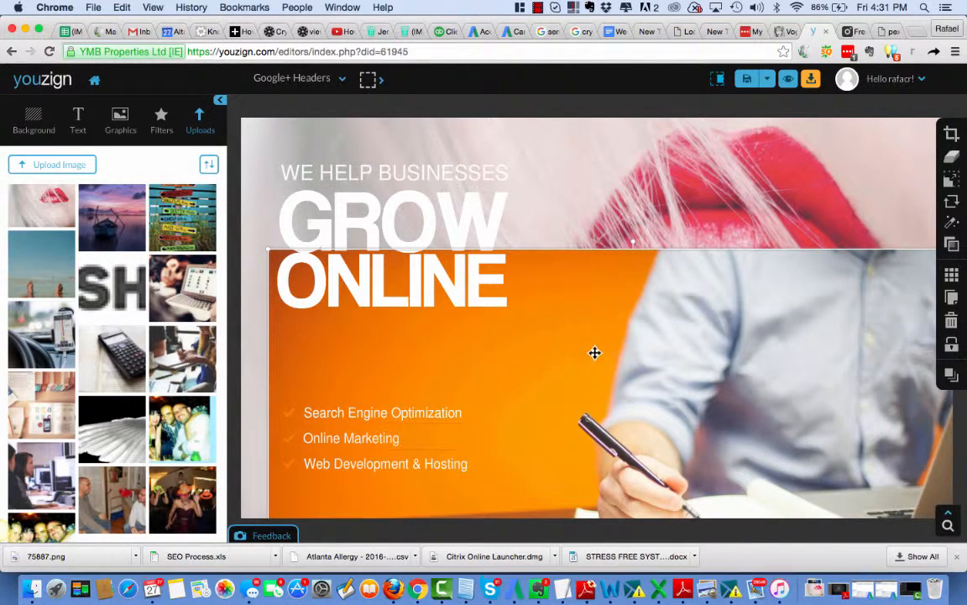
{"action": "left_click_drag", "start_coordinate": [598, 361], "coordinate": [911, 603]}
{"action": "left_click_drag", "start_coordinate": [943, 486], "coordinate": [553, 266]}
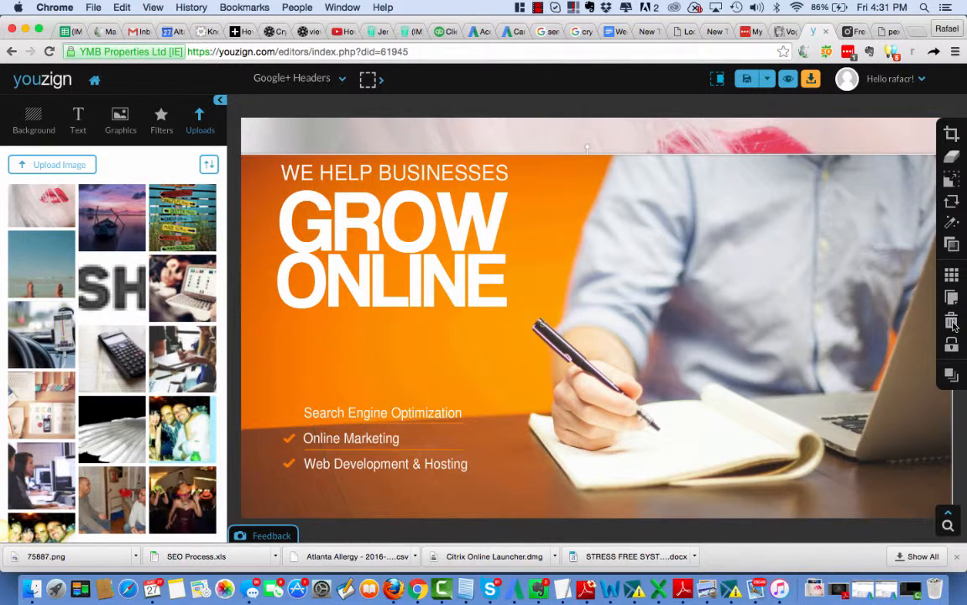
{"action": "right_click", "coordinate": [702, 250]}
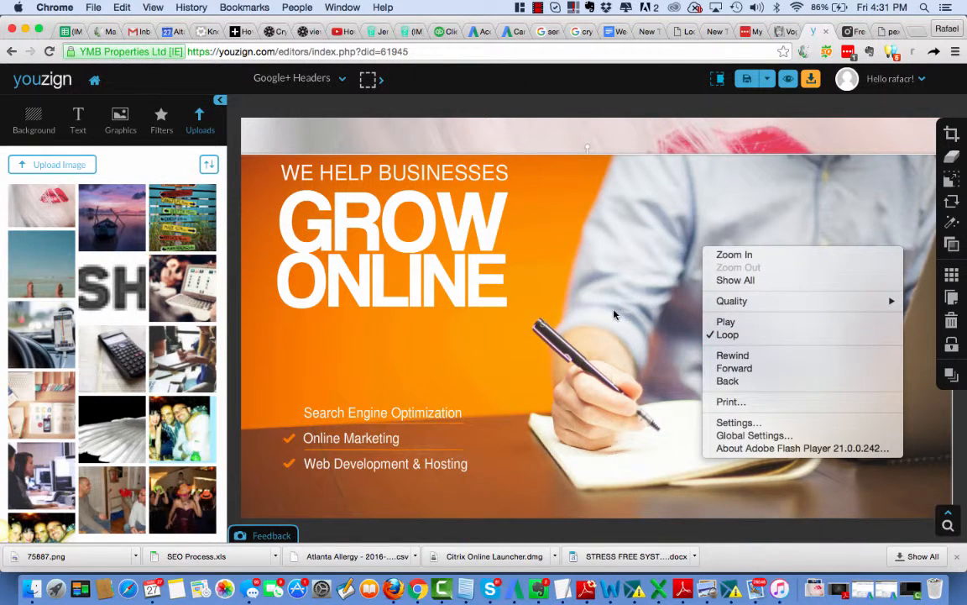
{"action": "left_click", "coordinate": [552, 277]}
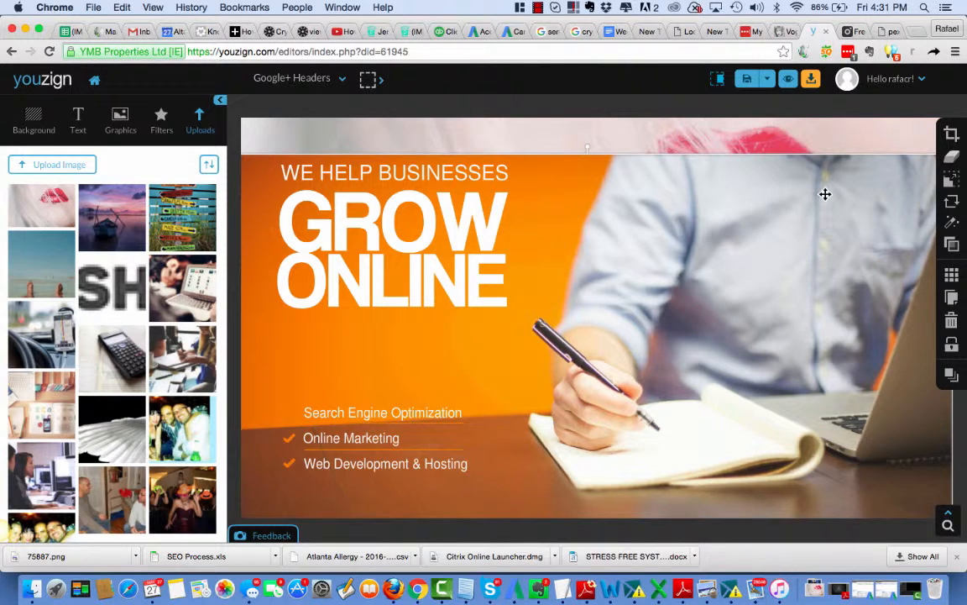
{"action": "left_click_drag", "start_coordinate": [811, 155], "coordinate": [678, 278]}
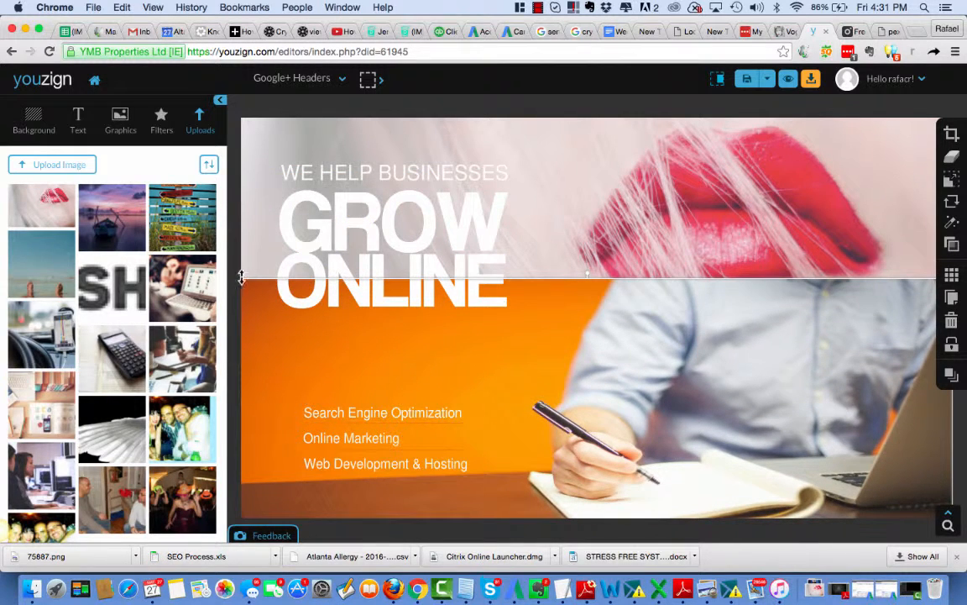
{"action": "left_click_drag", "start_coordinate": [243, 278], "coordinate": [370, 596]}
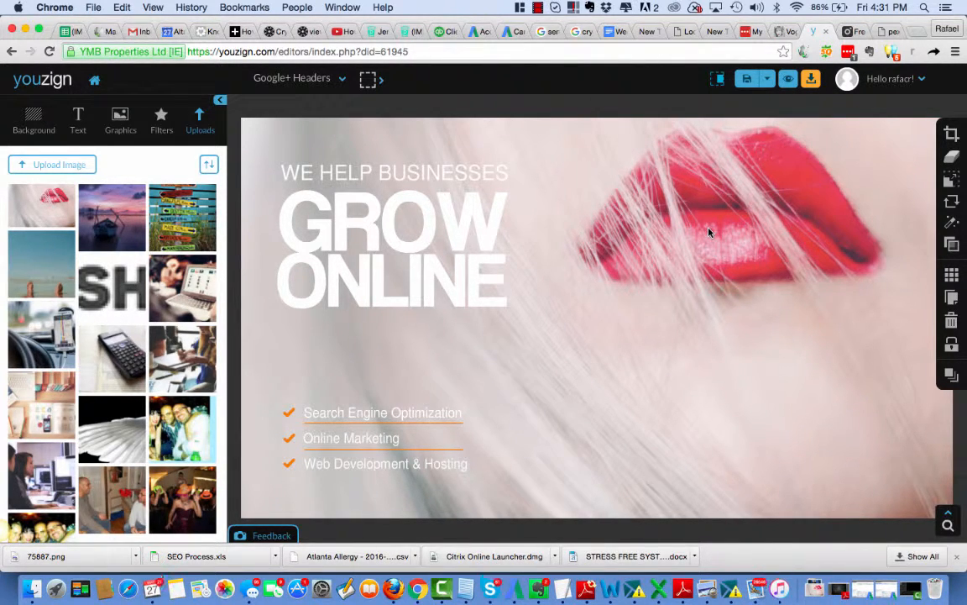
Replace the headline word "GROW" with "Vogue".
{"action": "left_click", "coordinate": [376, 231]}
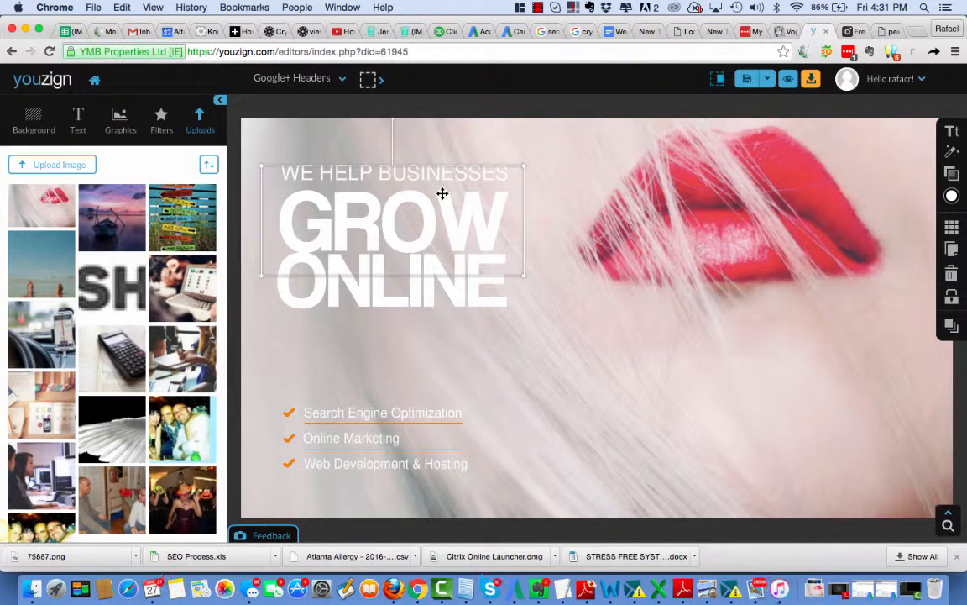
{"action": "left_click", "coordinate": [380, 233]}
{"action": "left_click", "coordinate": [468, 198]}
{"action": "double_click", "coordinate": [389, 216]}
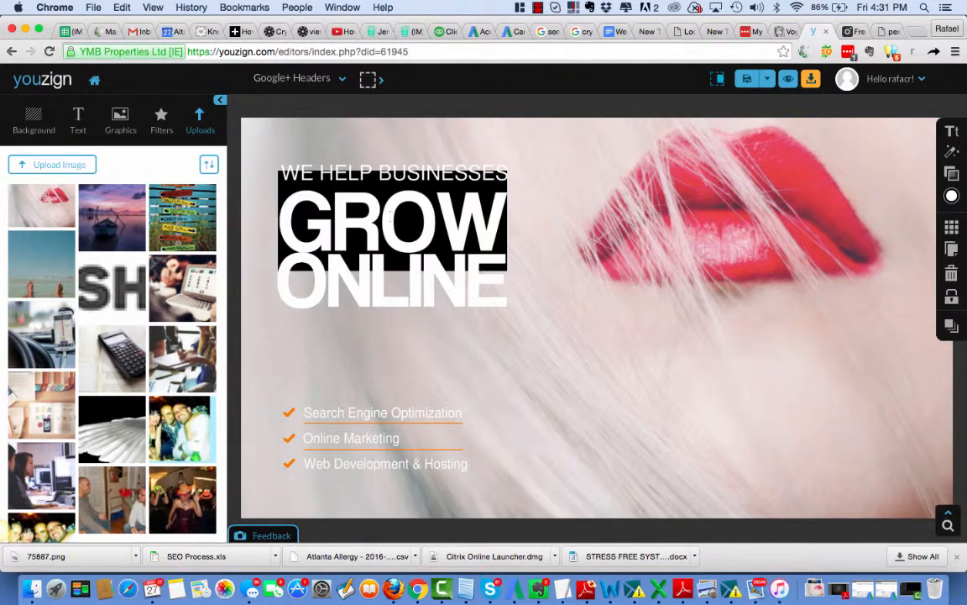
{"action": "left_click", "coordinate": [497, 216]}
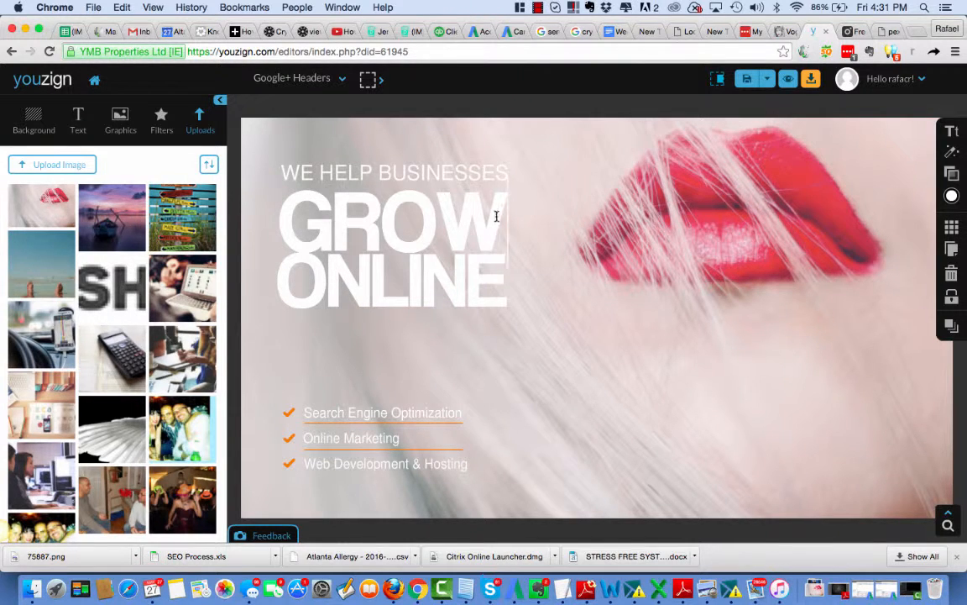
{"action": "left_click_drag", "start_coordinate": [497, 216], "coordinate": [271, 216]}
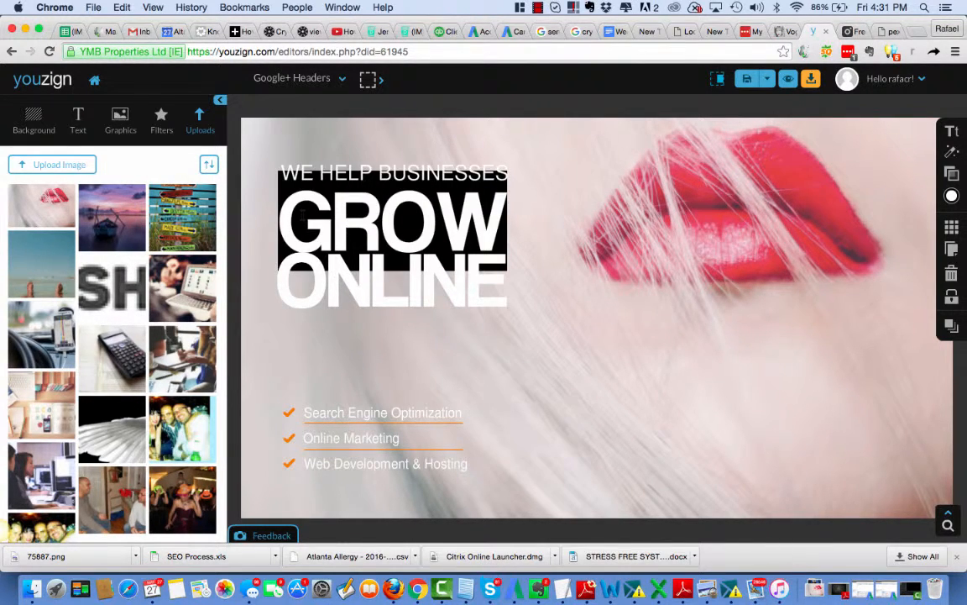
{"action": "type", "text": "Vogue"}
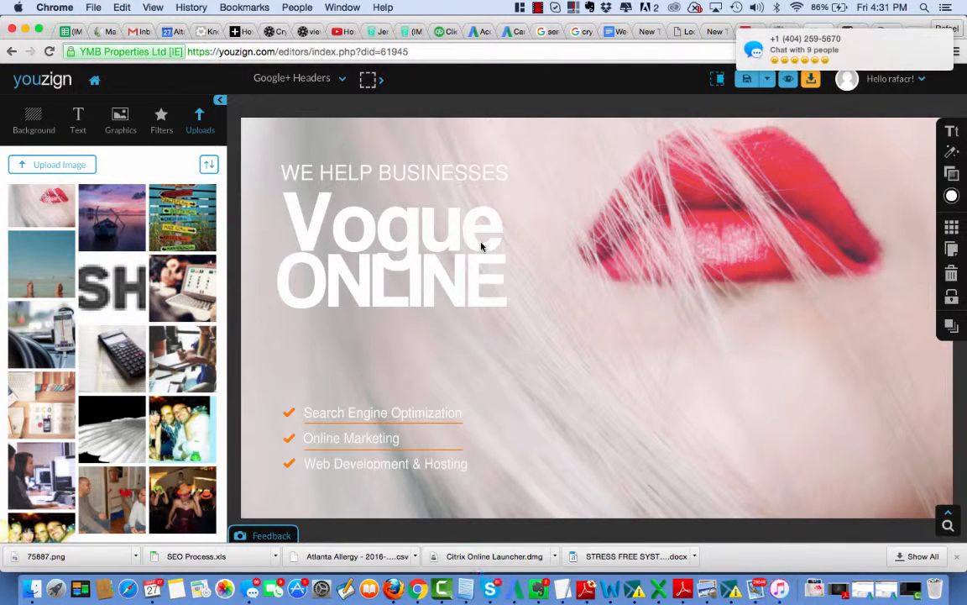
Replace "ONLINE" with "Beauty" slightly lower on the canvas and shift "Vogue" left to line up with it.
{"action": "left_click", "coordinate": [417, 293]}
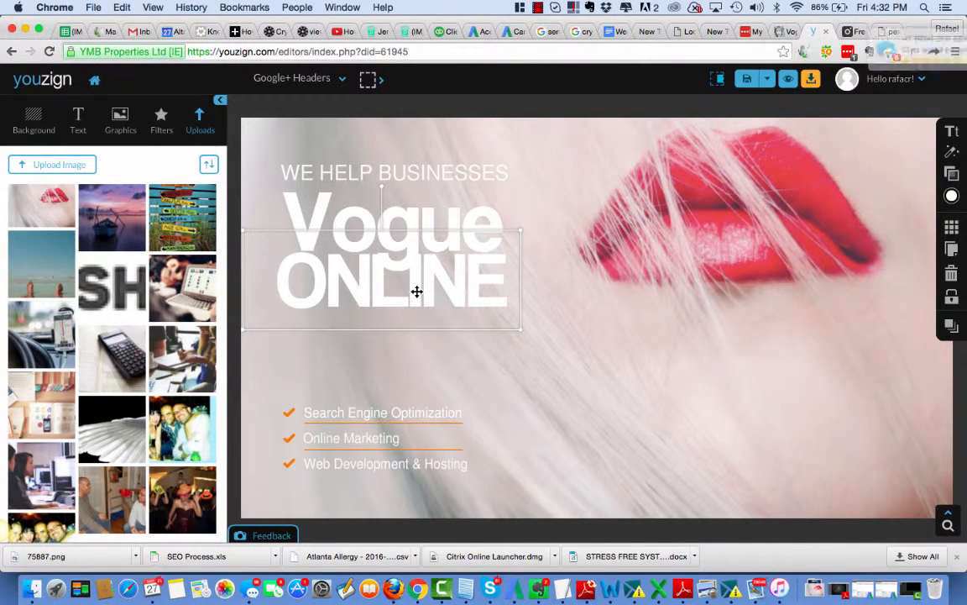
{"action": "left_click_drag", "start_coordinate": [418, 292], "coordinate": [416, 313]}
{"action": "double_click", "coordinate": [416, 313]}
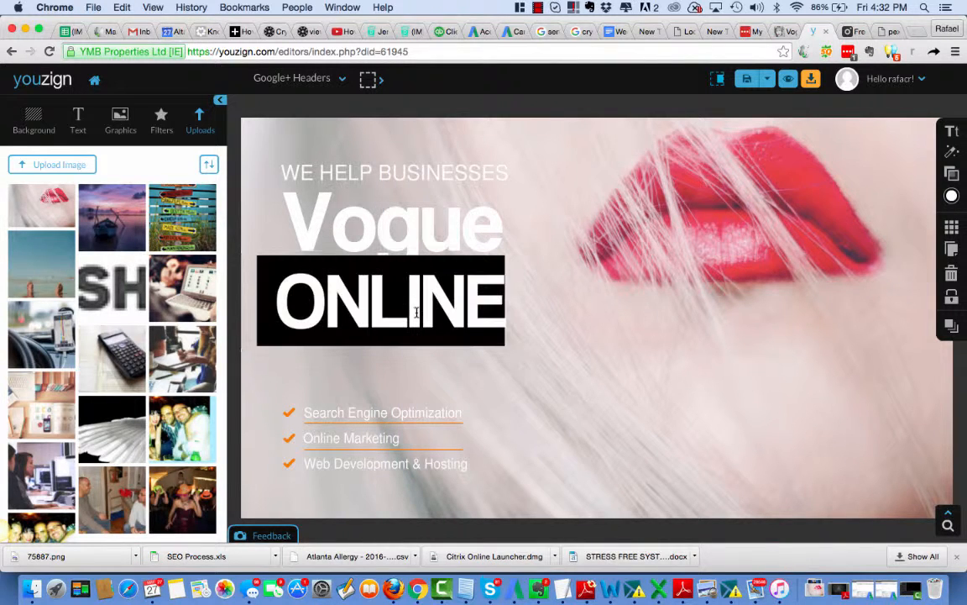
{"action": "type", "text": "Beauty"}
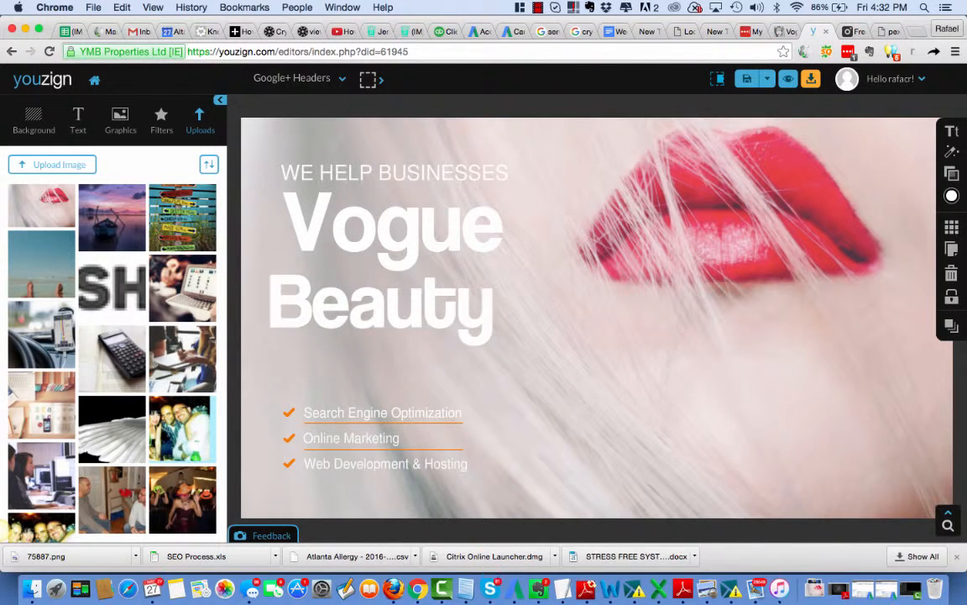
{"action": "left_click_drag", "start_coordinate": [351, 224], "coordinate": [327, 223]}
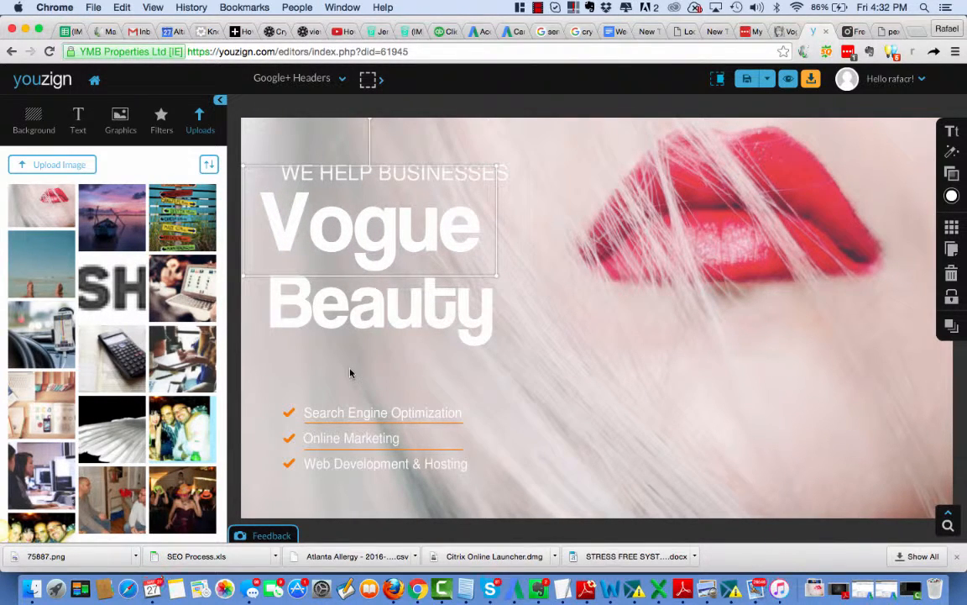
{"action": "left_click", "coordinate": [78, 130]}
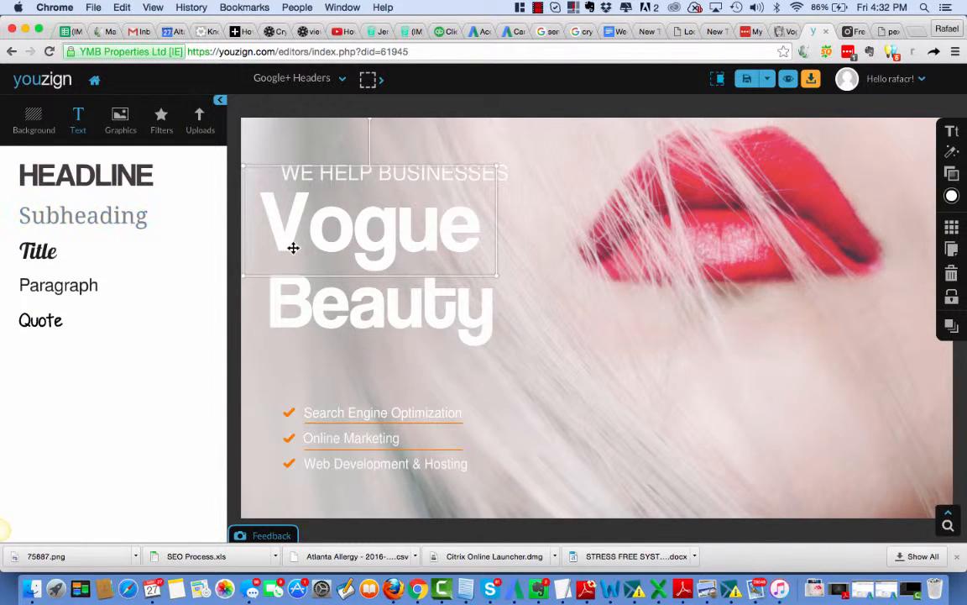
{"action": "left_click", "coordinate": [125, 178]}
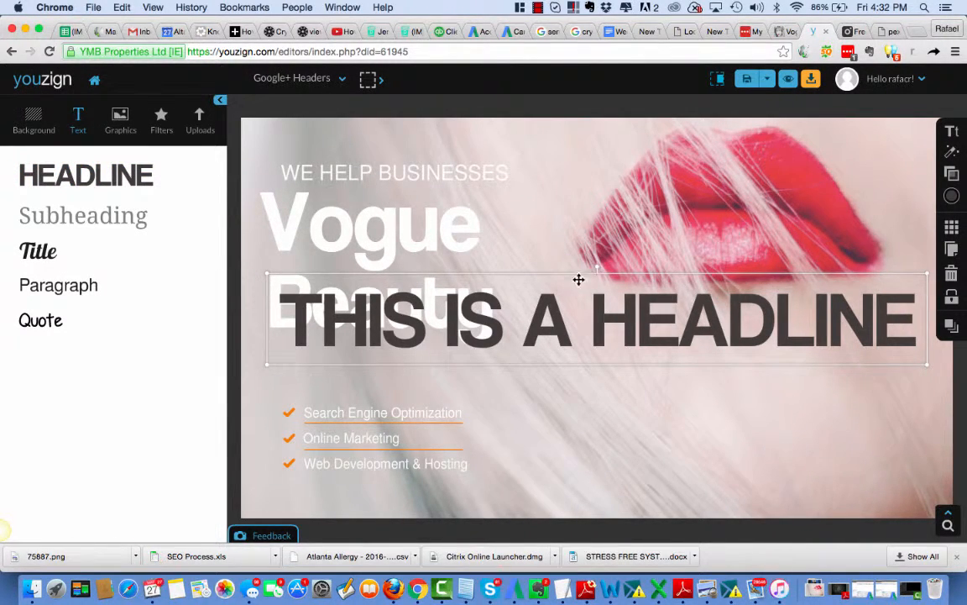
{"action": "left_click", "coordinate": [511, 241]}
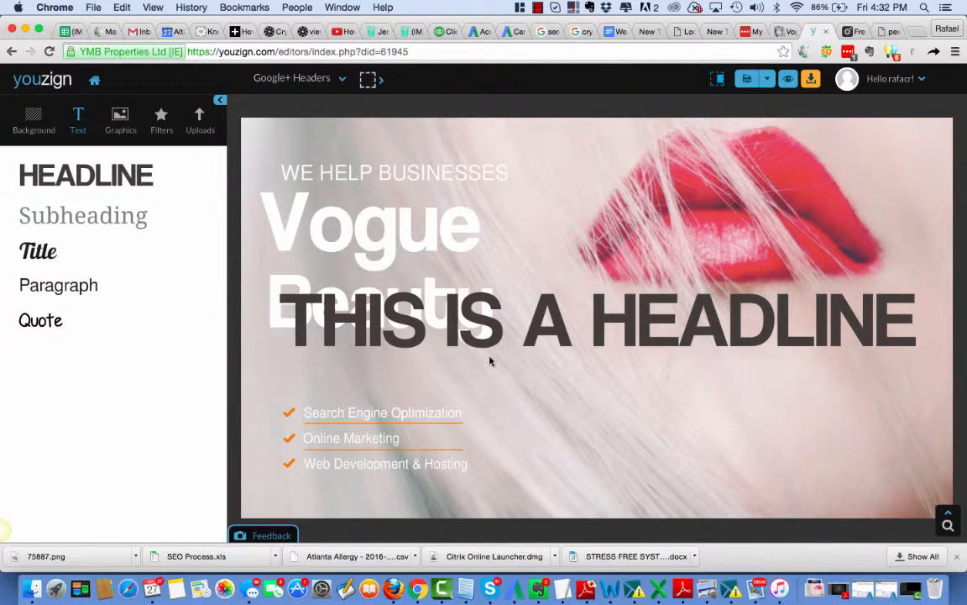
{"action": "left_click", "coordinate": [546, 328]}
{"action": "key", "text": "BackSpace"}
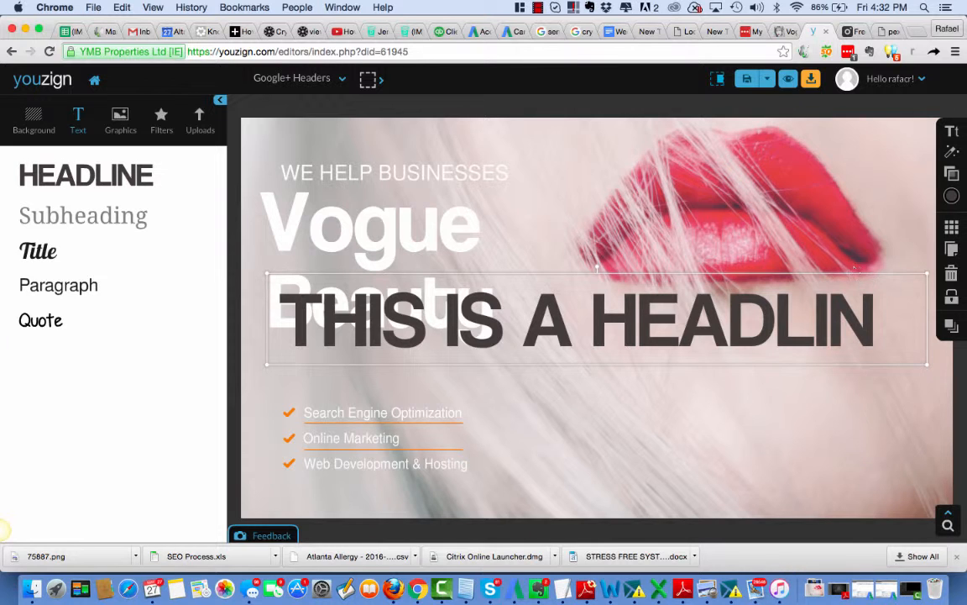
{"action": "left_click", "coordinate": [769, 245]}
{"action": "left_click", "coordinate": [816, 324]}
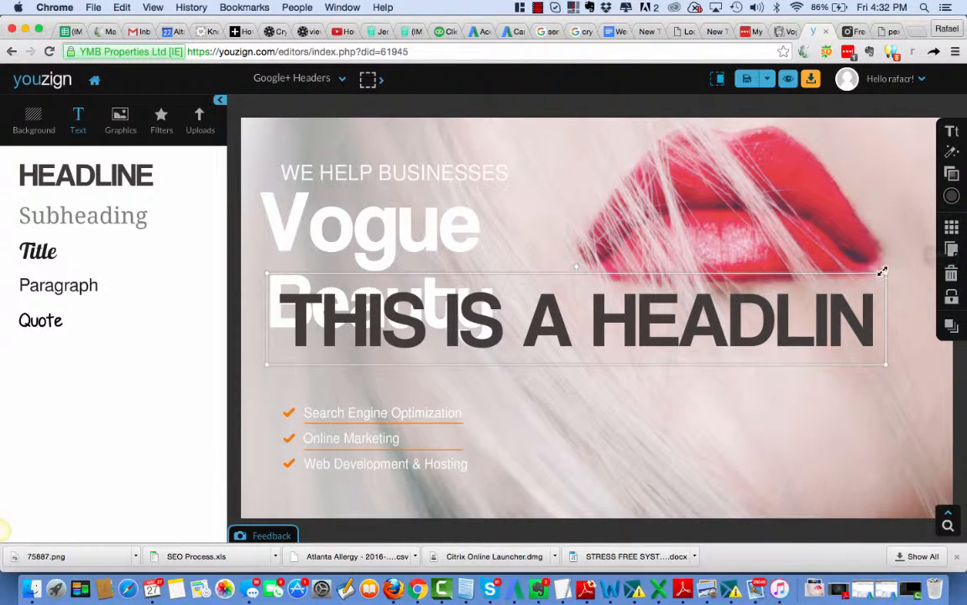
{"action": "left_click_drag", "start_coordinate": [881, 272], "coordinate": [217, 339]}
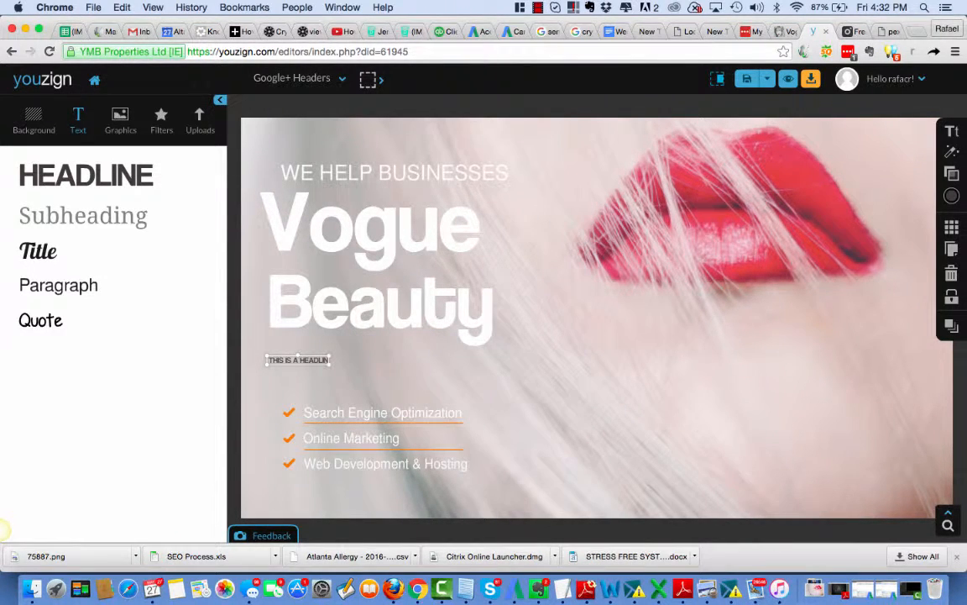
{"action": "left_click_drag", "start_coordinate": [291, 361], "coordinate": [385, 464]}
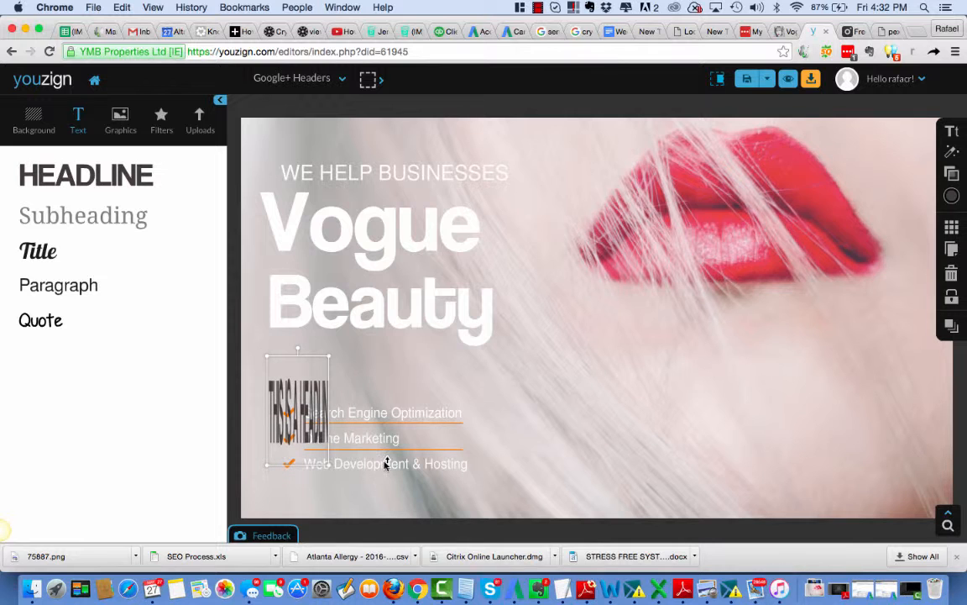
{"action": "left_click_drag", "start_coordinate": [299, 364], "coordinate": [433, 579]}
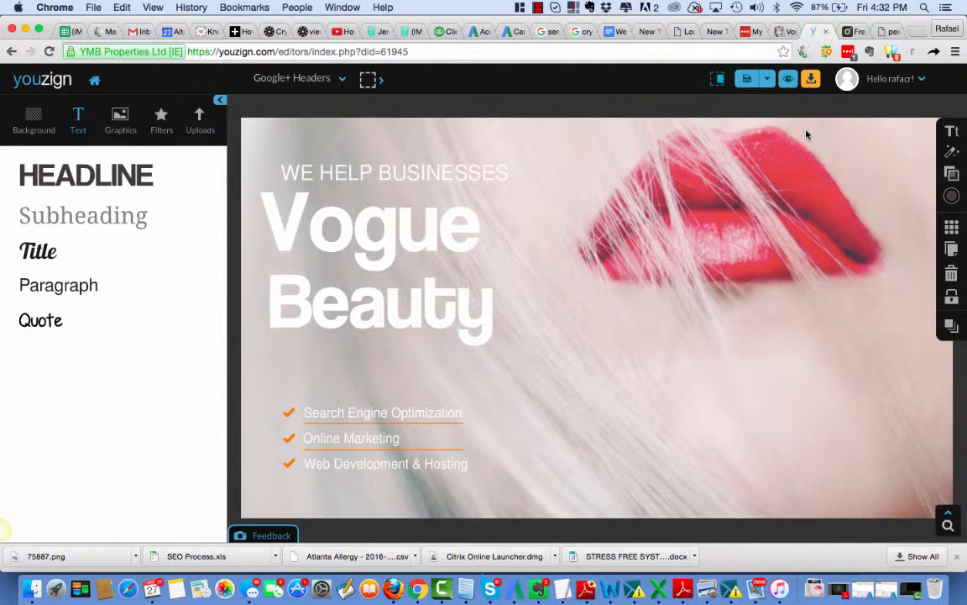
Duplicate the "Beauty" text and place the copy directly beneath the original, above the checklist.
{"action": "double_click", "coordinate": [416, 307]}
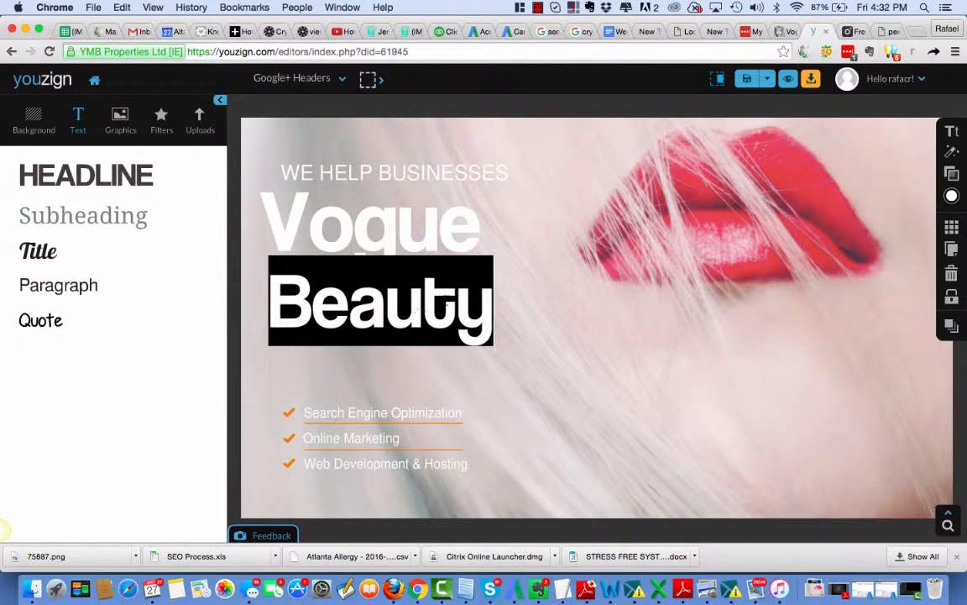
{"action": "left_click", "coordinate": [483, 317]}
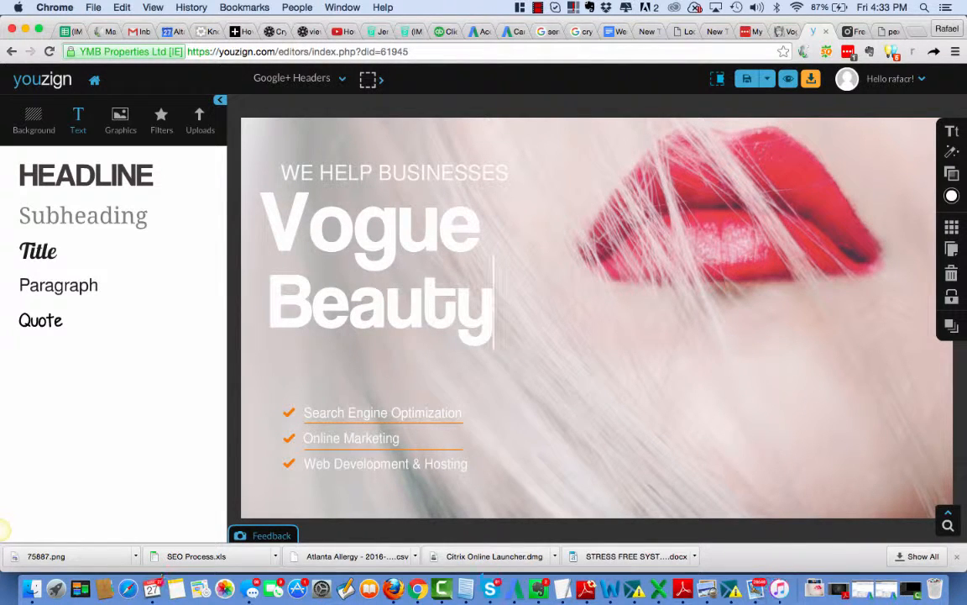
{"action": "left_click", "coordinate": [433, 395]}
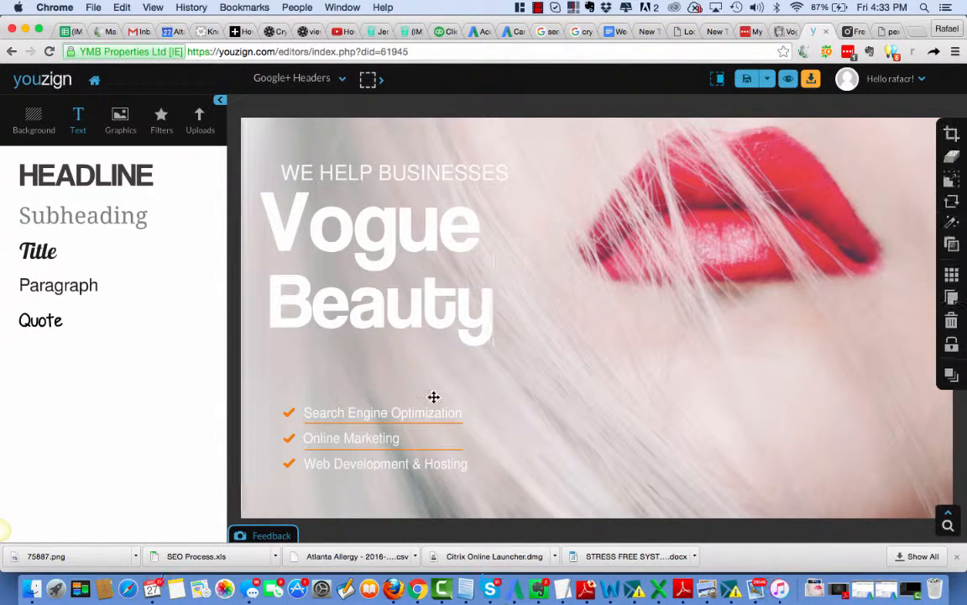
{"action": "left_click", "coordinate": [421, 310]}
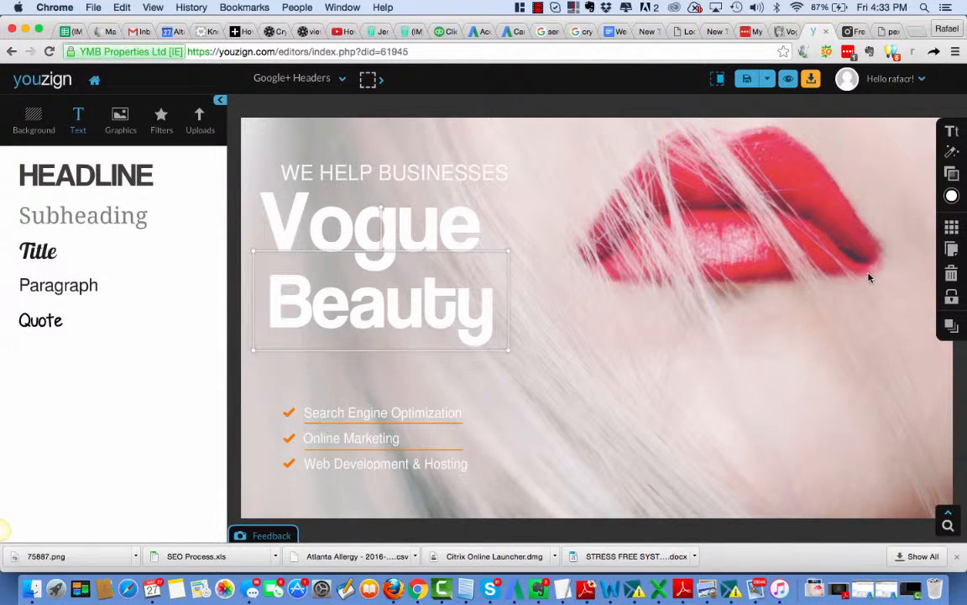
{"action": "left_click", "coordinate": [951, 248]}
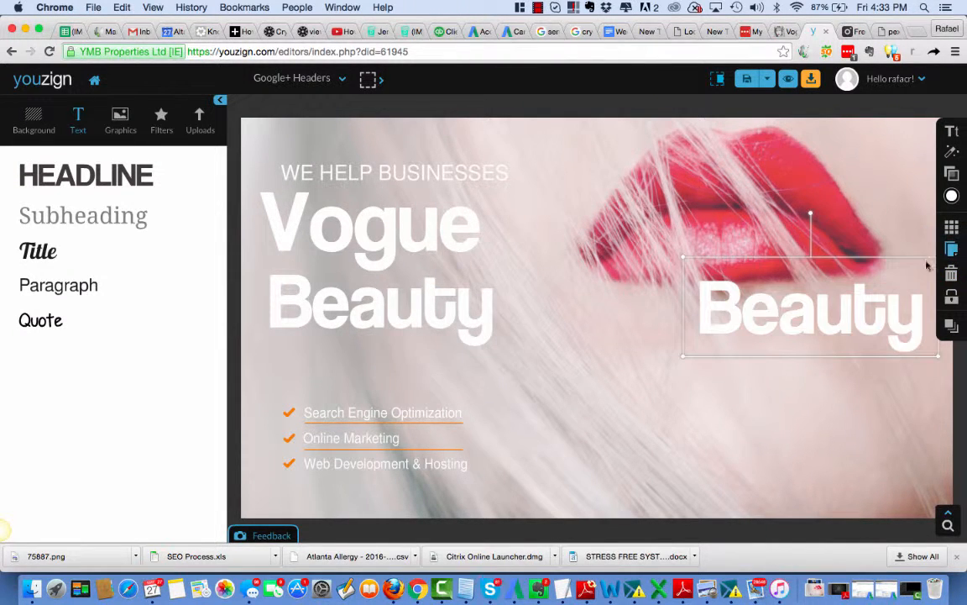
{"action": "left_click_drag", "start_coordinate": [837, 287], "coordinate": [394, 344]}
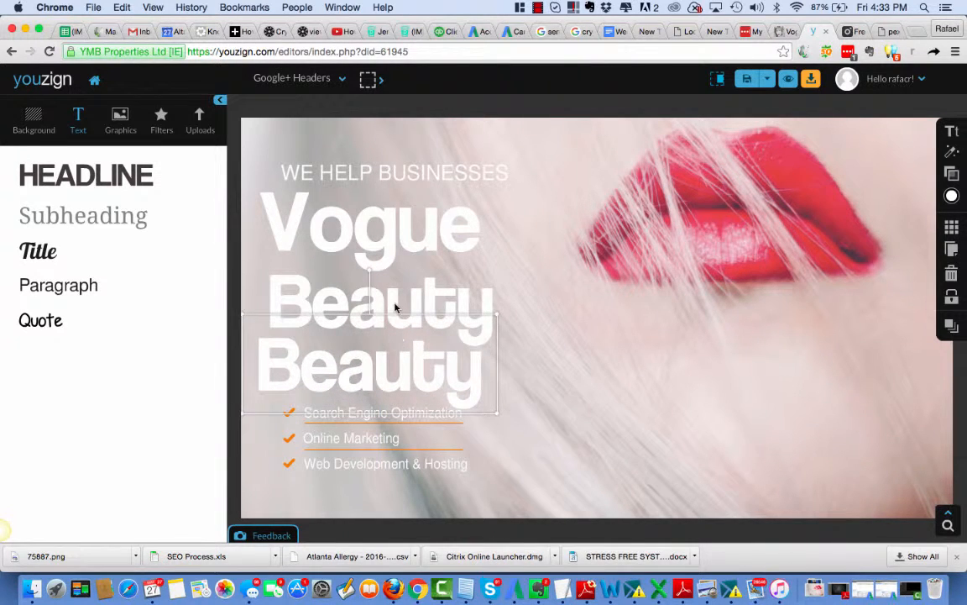
Move "WE HELP BUSINESSES", "Vogue" and the upper "Beauty" higher on the canvas, stacked closely with their left edges roughly aligned.
{"action": "left_click", "coordinate": [394, 304]}
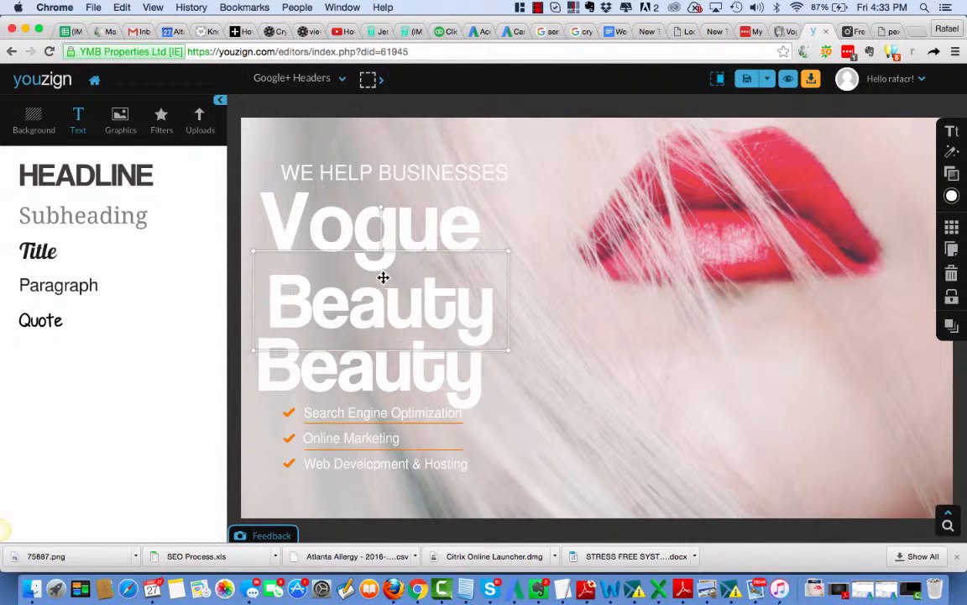
{"action": "mouse_move", "coordinate": [335, 223]}
{"action": "left_mouse_down"}
{"action": "mouse_move", "coordinate": [329, 201]}
{"action": "mouse_move", "coordinate": [335, 212]}
{"action": "left_mouse_up"}
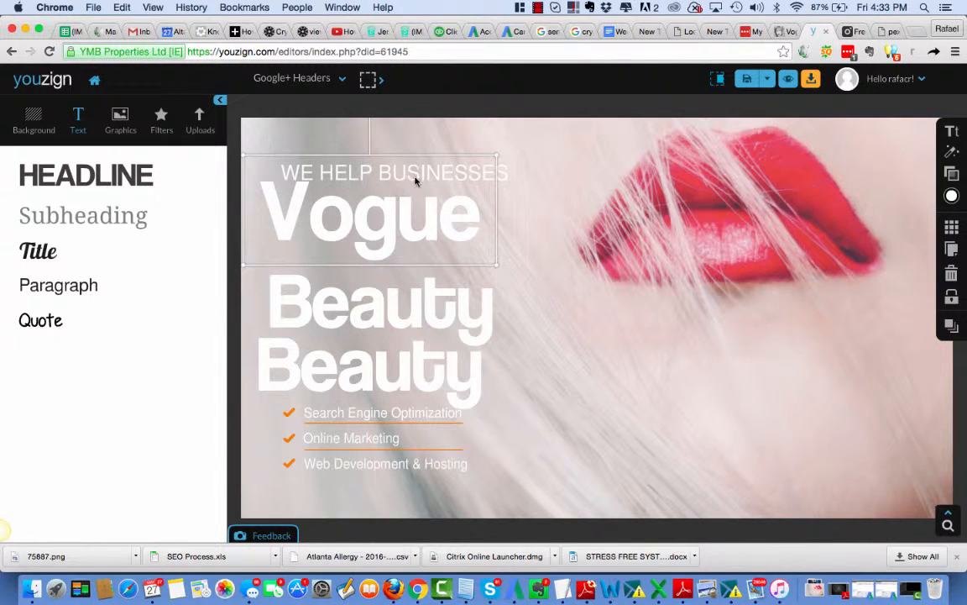
{"action": "left_click_drag", "start_coordinate": [415, 180], "coordinate": [403, 149]}
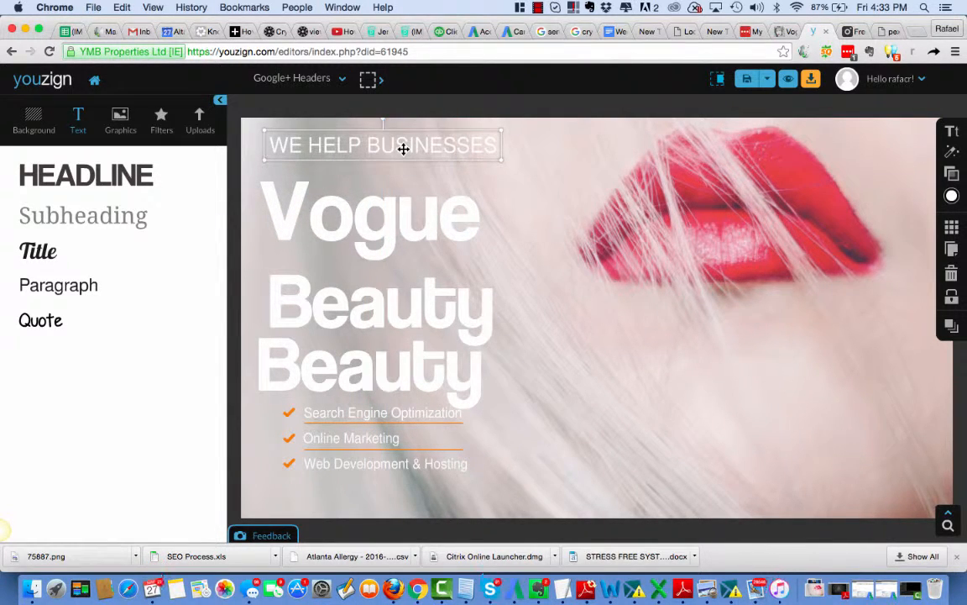
{"action": "left_click", "coordinate": [371, 223]}
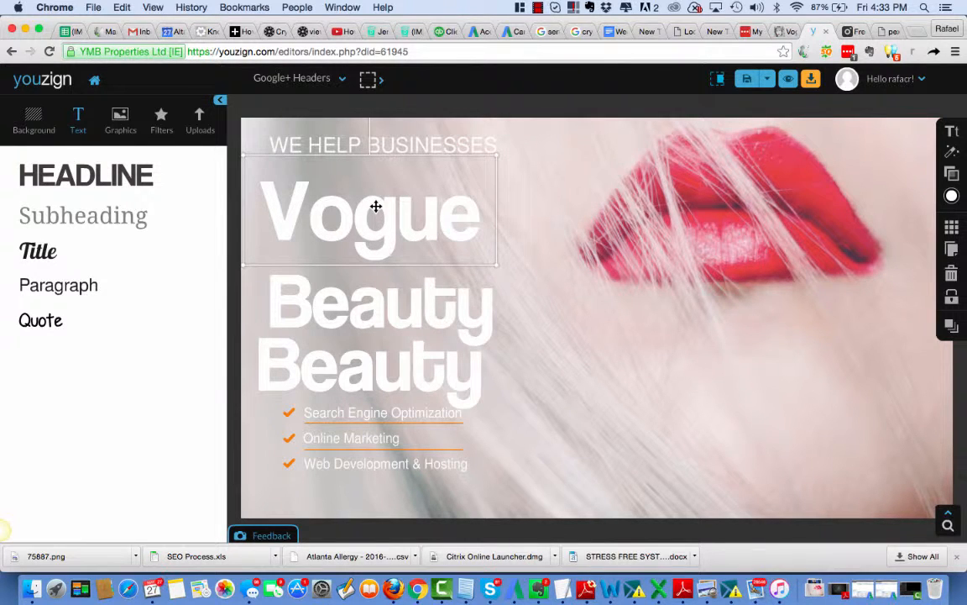
{"action": "left_click", "coordinate": [544, 335]}
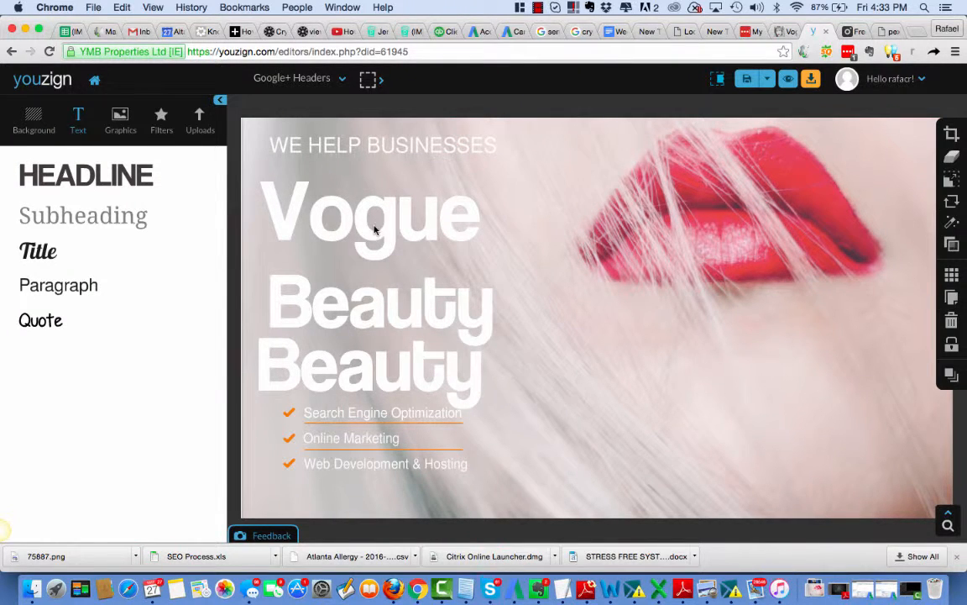
{"action": "left_click", "coordinate": [475, 262]}
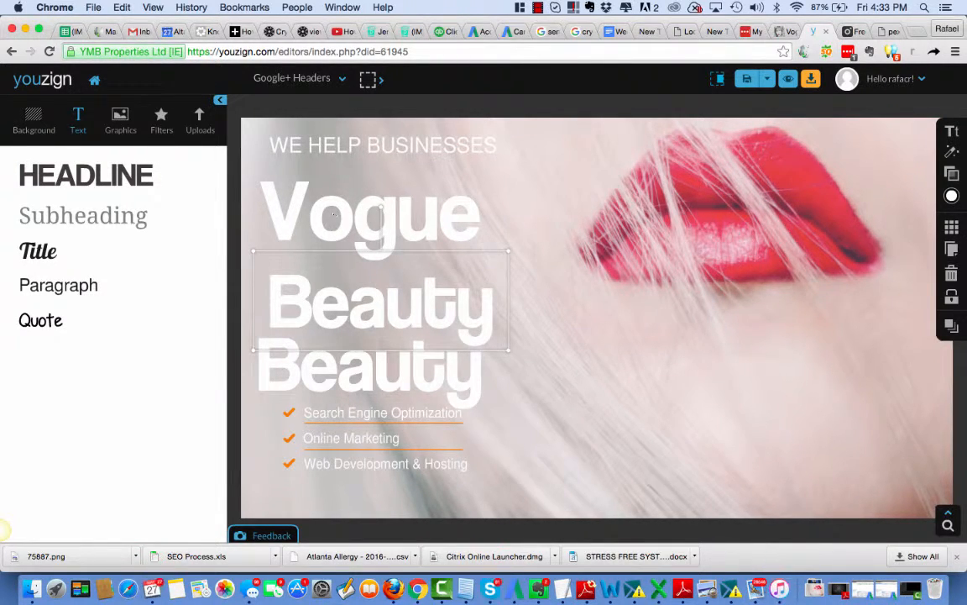
{"action": "mouse_move", "coordinate": [334, 215]}
{"action": "left_mouse_down"}
{"action": "mouse_move", "coordinate": [329, 184]}
{"action": "mouse_move", "coordinate": [340, 198]}
{"action": "left_mouse_up"}
{"action": "left_click", "coordinate": [366, 308]}
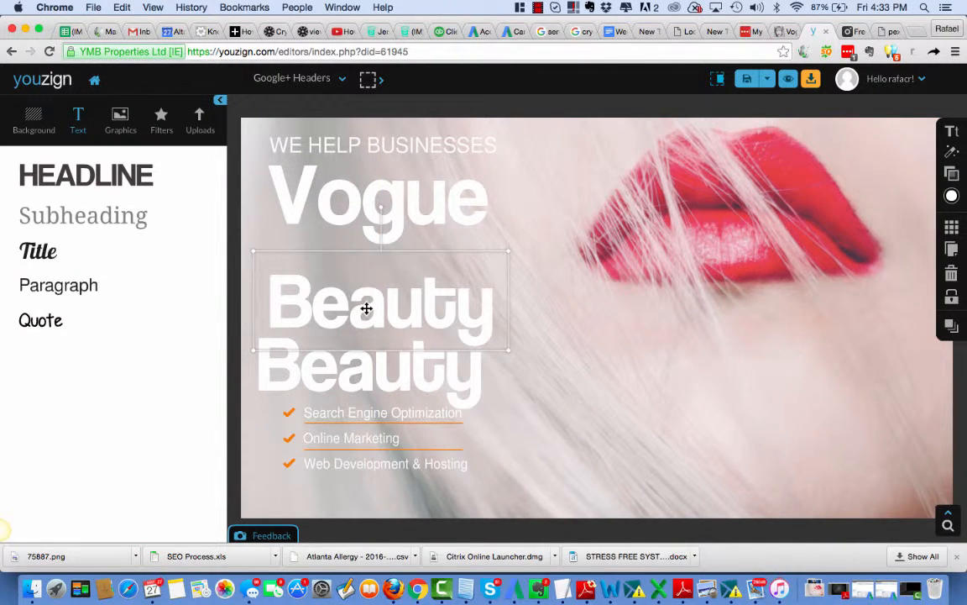
{"action": "left_click_drag", "start_coordinate": [366, 308], "coordinate": [369, 274]}
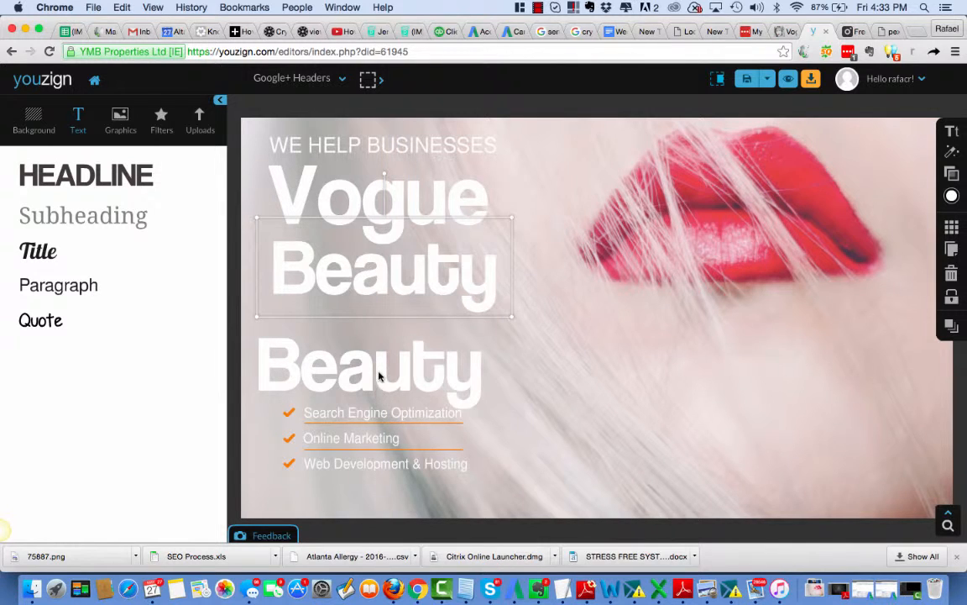
Replace the lower duplicate "Beauty" text with "School".
{"action": "left_click", "coordinate": [379, 374]}
{"action": "double_click", "coordinate": [379, 373]}
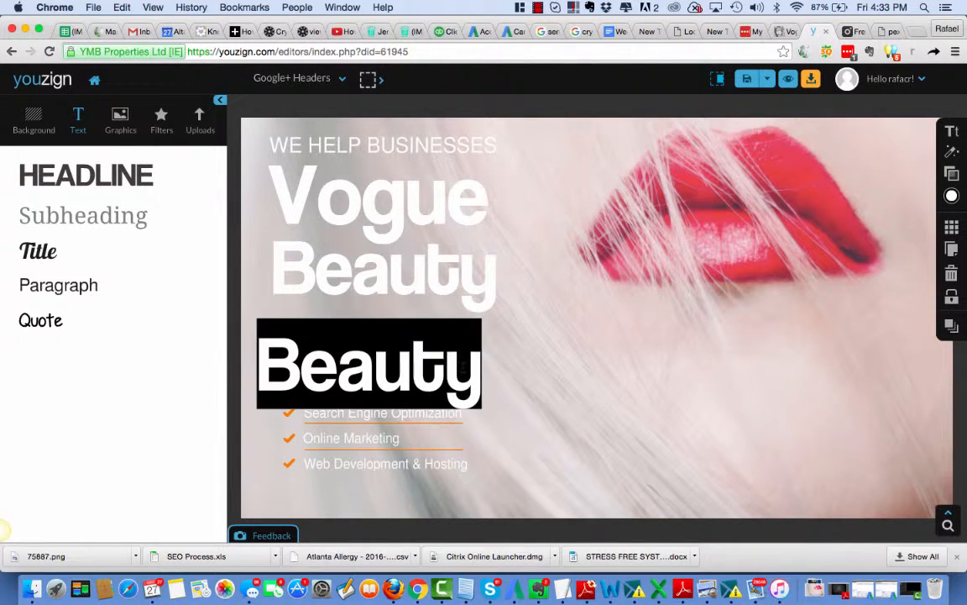
{"action": "type", "text": "School"}
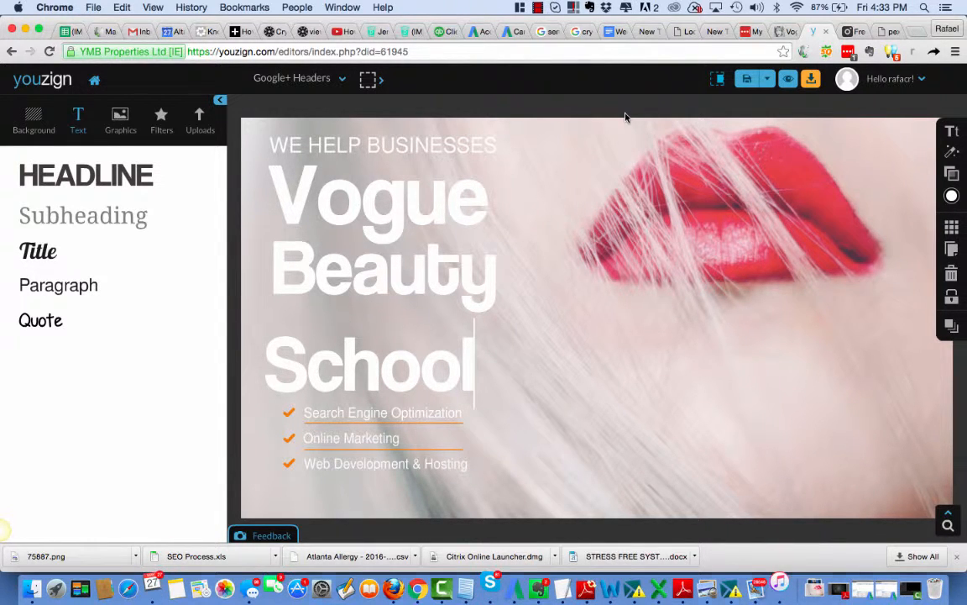
{"action": "left_click", "coordinate": [539, 8]}
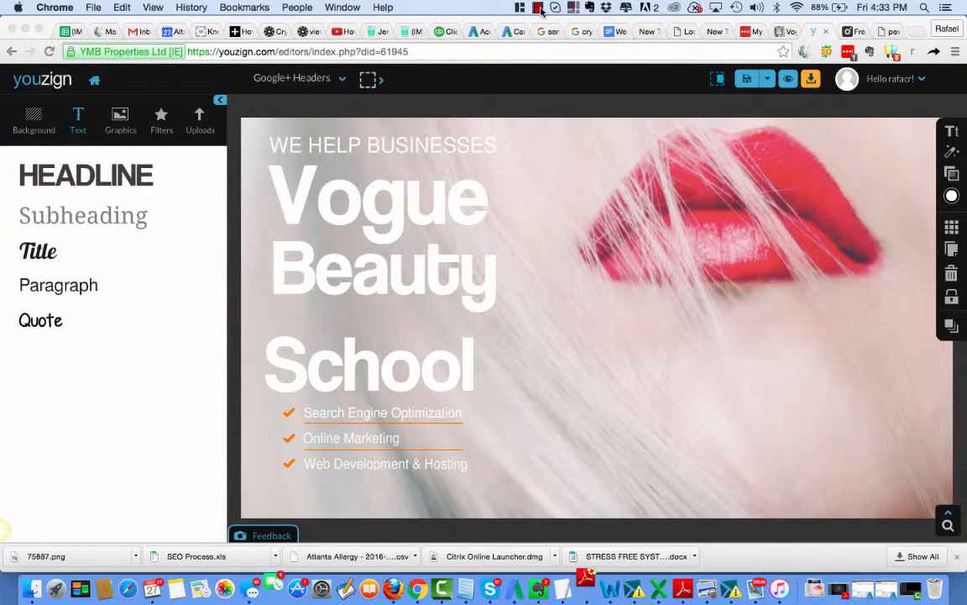
{"action": "left_click", "coordinate": [540, 8]}
{"action": "left_click", "coordinate": [549, 20]}
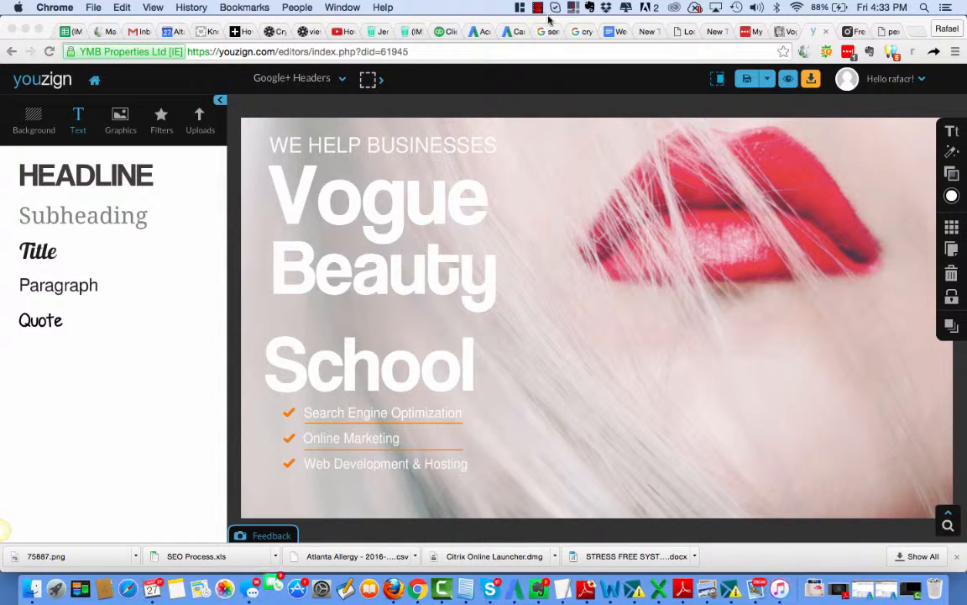
{"action": "left_click", "coordinate": [539, 8]}
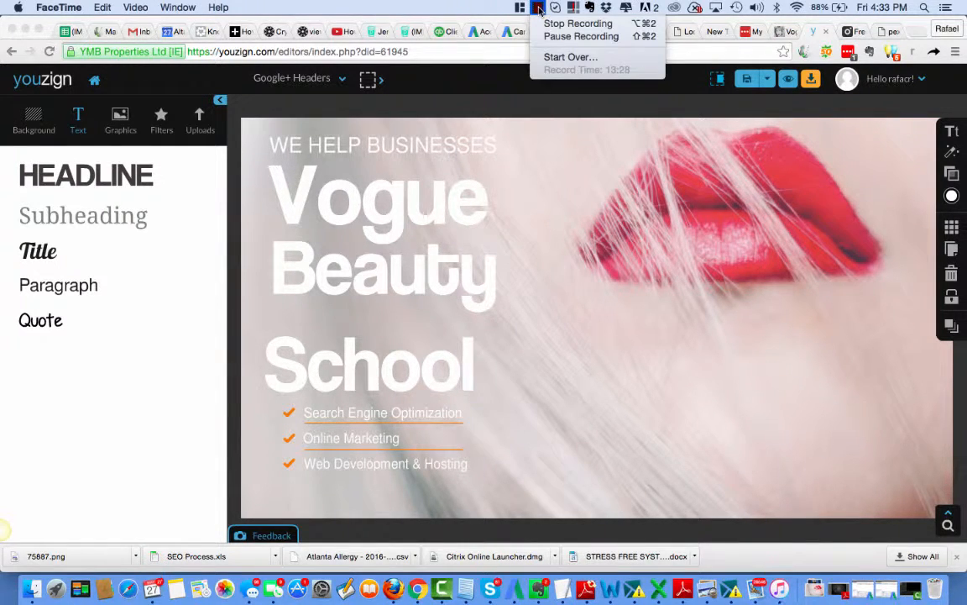
{"action": "left_click", "coordinate": [548, 36]}
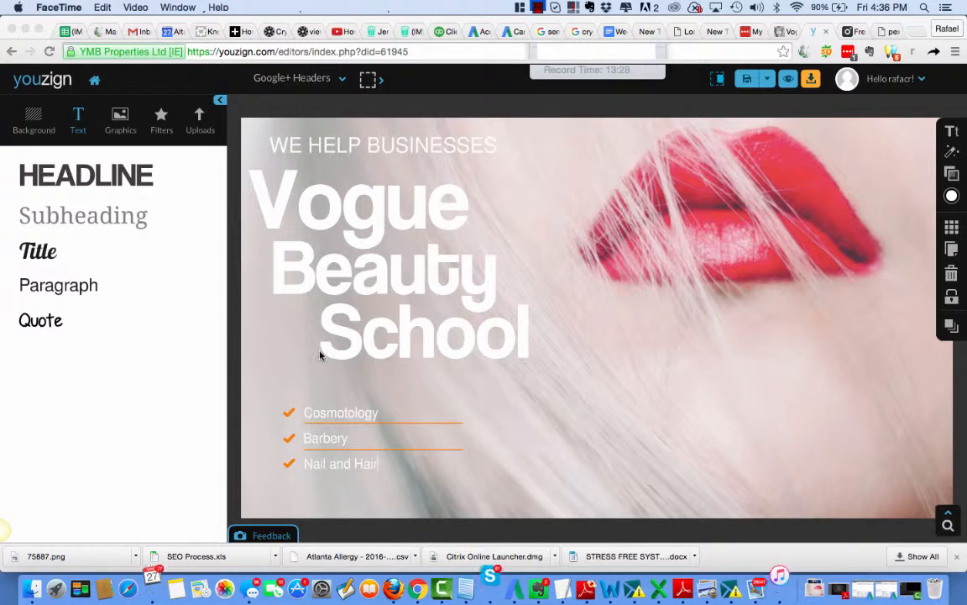
{"action": "left_click", "coordinate": [378, 410]}
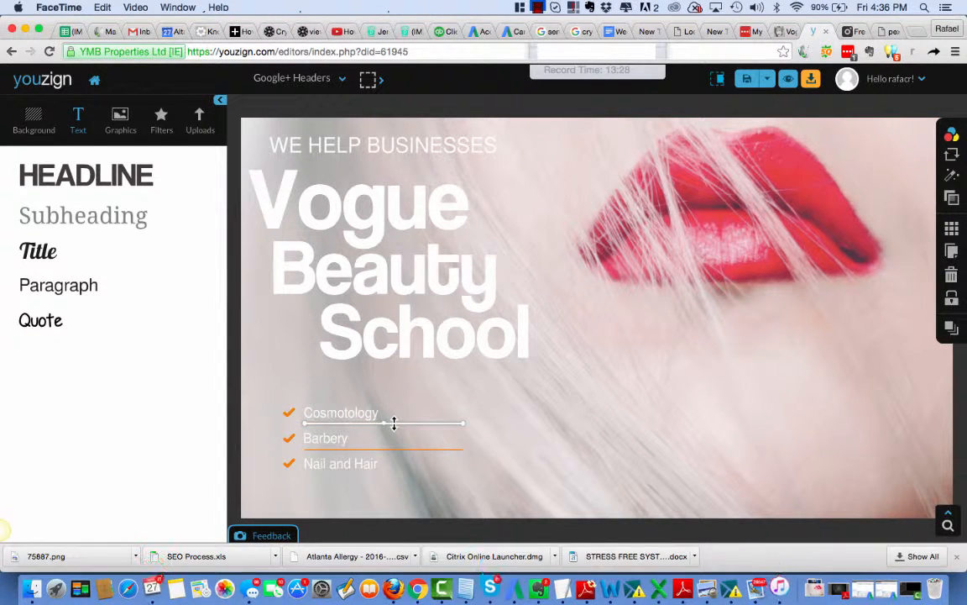
{"action": "left_click", "coordinate": [397, 492]}
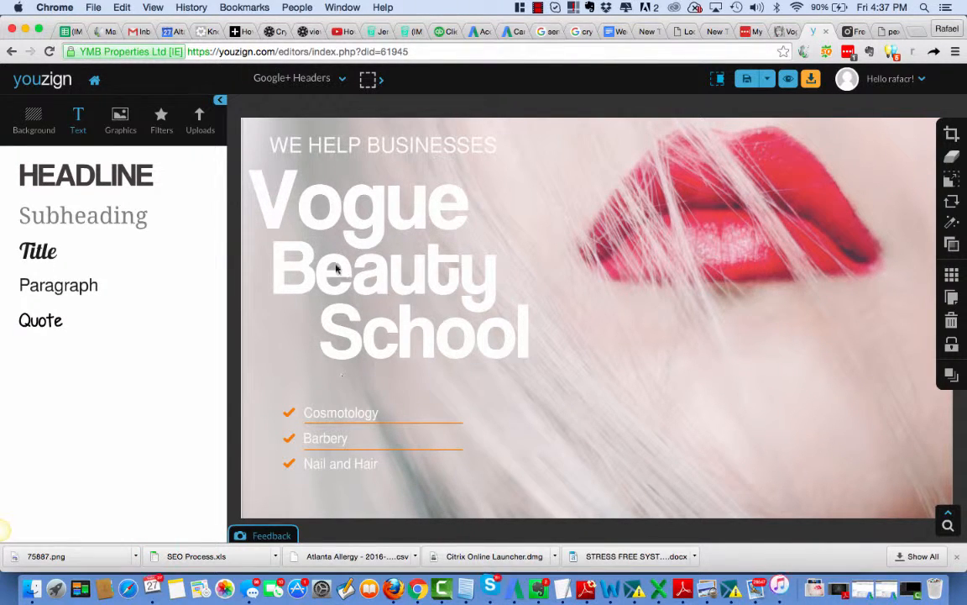
Recolor the checkmark beside "Cosmotology" to white.
{"action": "left_click", "coordinate": [288, 411]}
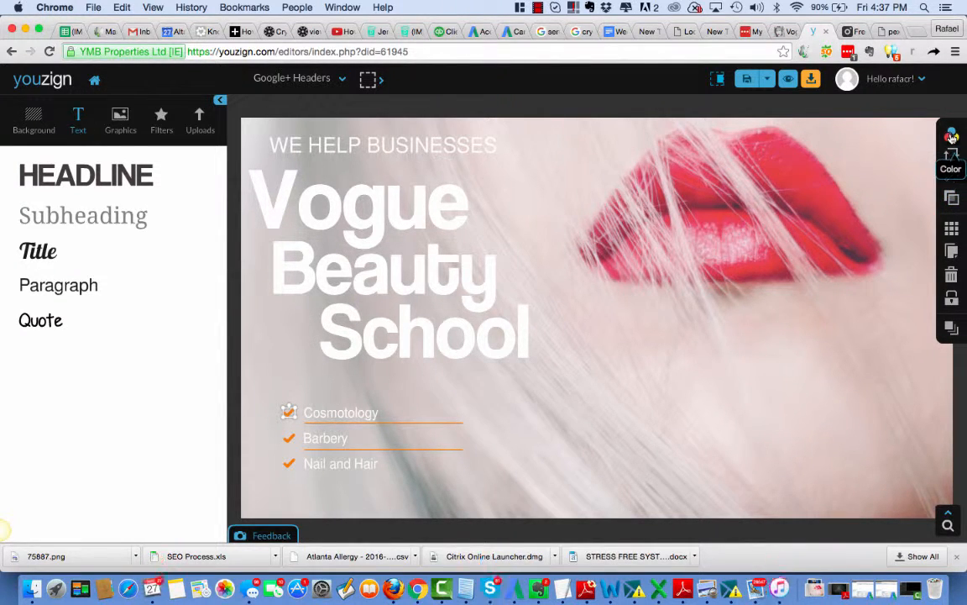
{"action": "left_click", "coordinate": [952, 136]}
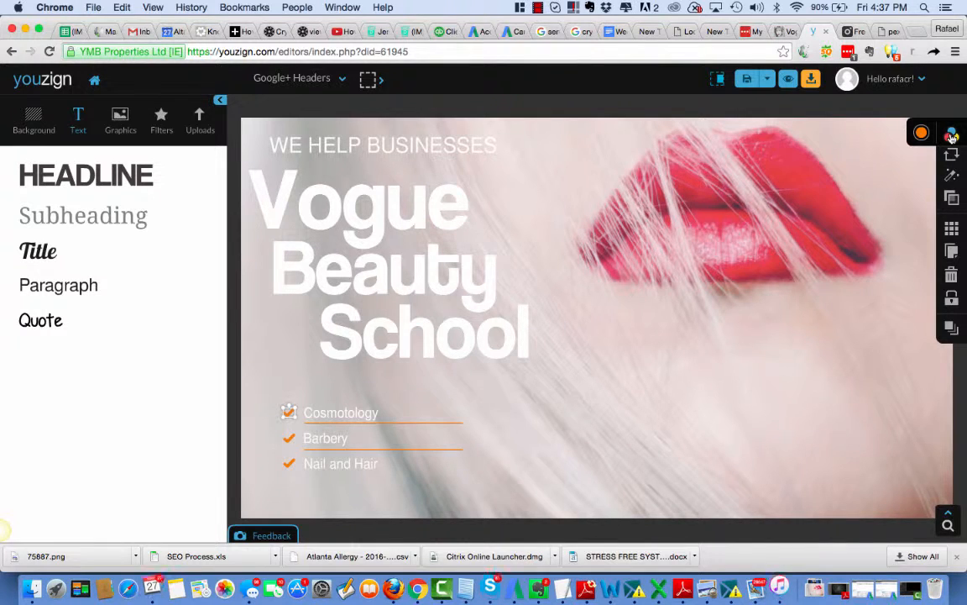
{"action": "left_click", "coordinate": [954, 138]}
{"action": "left_click", "coordinate": [953, 138]}
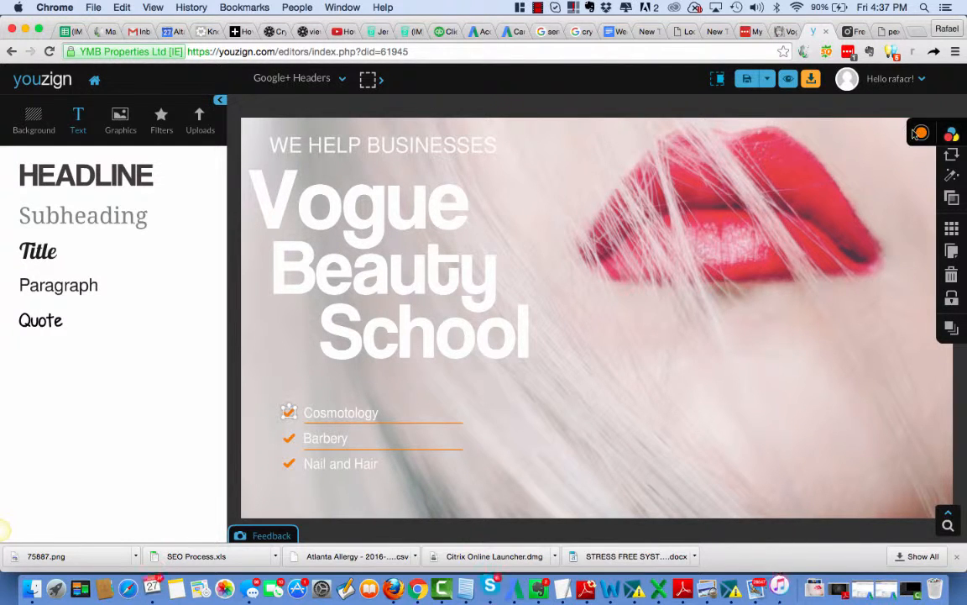
{"action": "right_click", "coordinate": [954, 138]}
{"action": "left_click", "coordinate": [954, 138]}
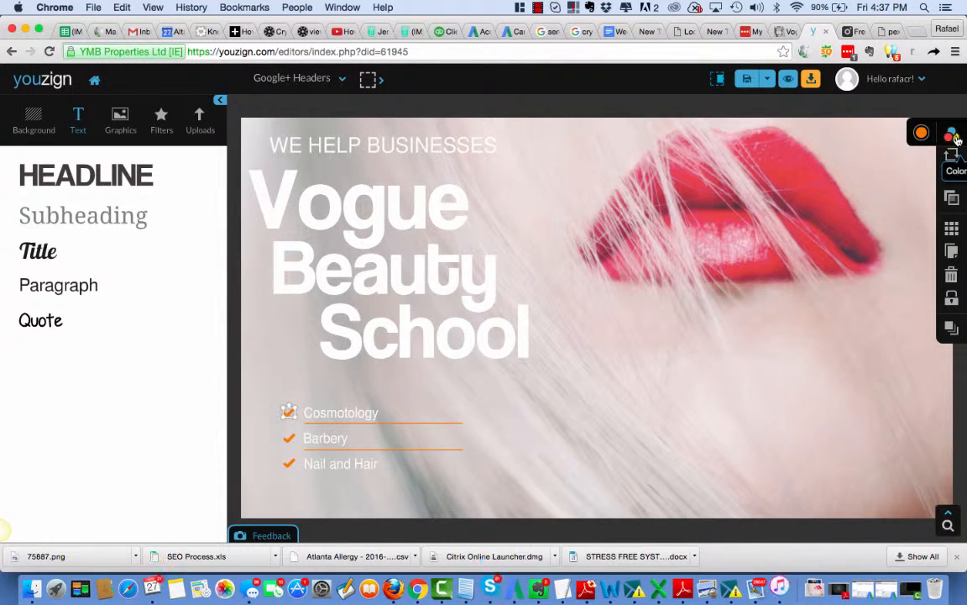
{"action": "left_click", "coordinate": [954, 137]}
{"action": "left_click", "coordinate": [954, 138]}
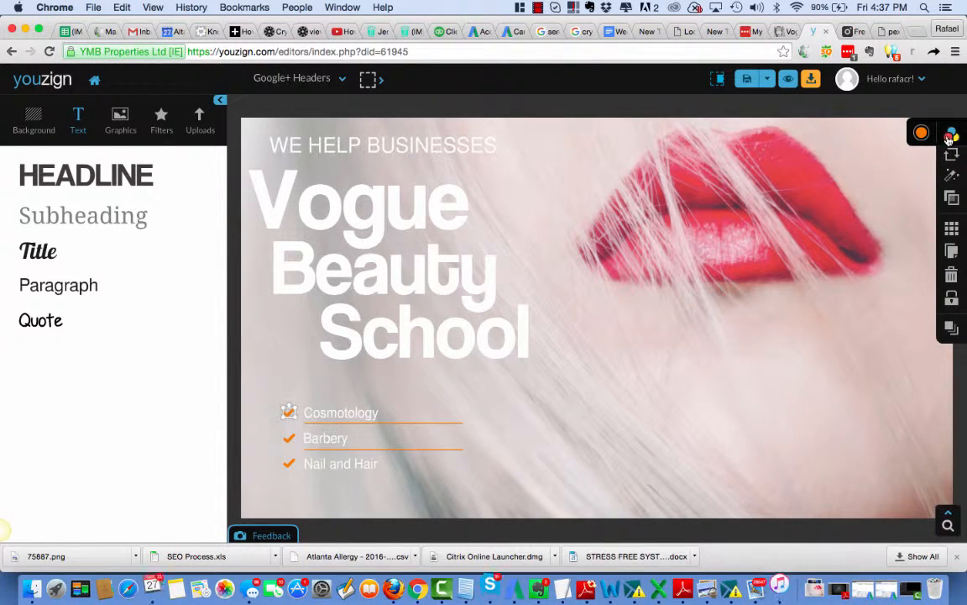
{"action": "left_click", "coordinate": [921, 135]}
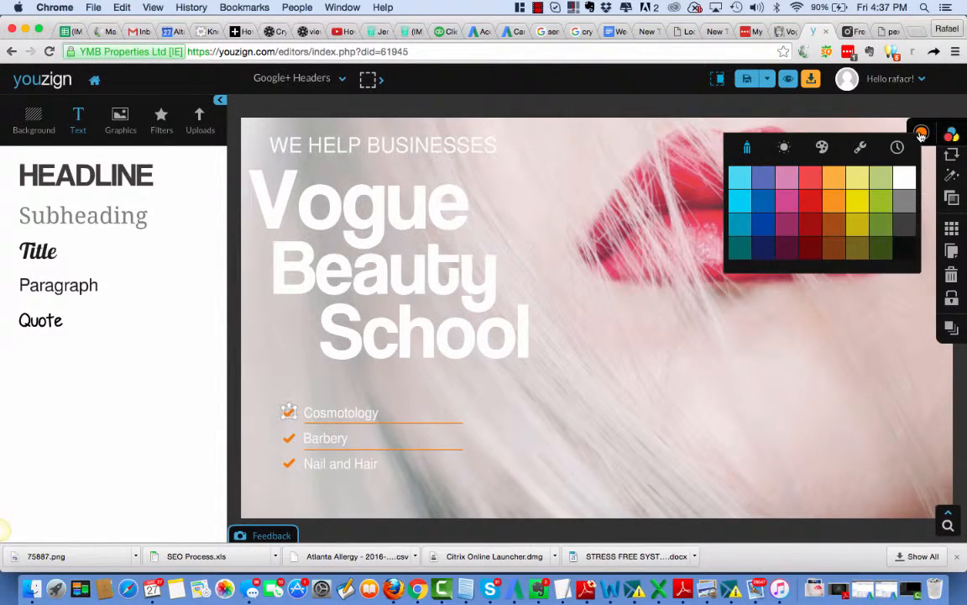
{"action": "left_click", "coordinate": [903, 180]}
Recolor the checkmarks beside "Barbery" and "Nail and Hair" to white.
{"action": "left_click", "coordinate": [289, 438]}
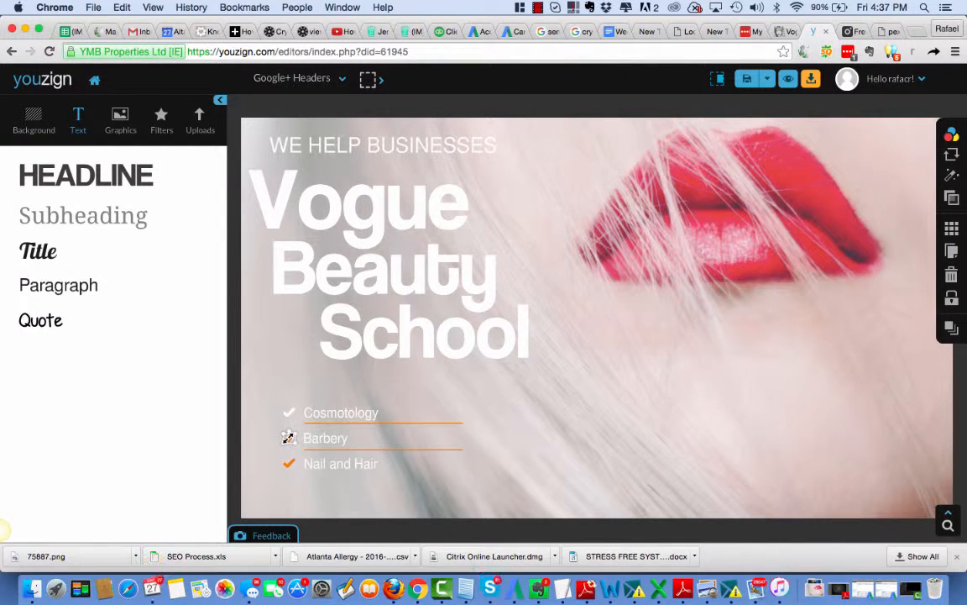
{"action": "left_click", "coordinate": [953, 136]}
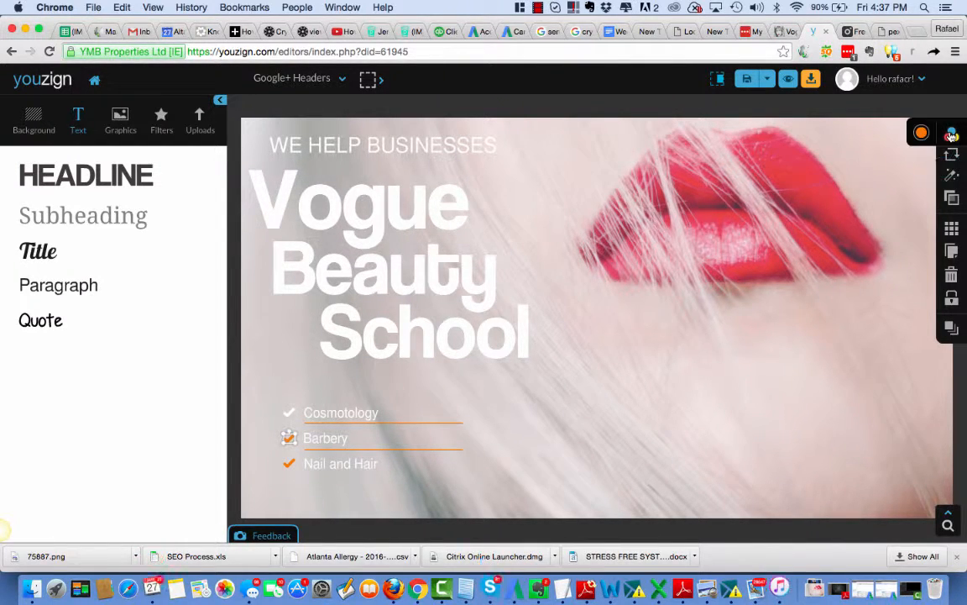
{"action": "left_click", "coordinate": [918, 133]}
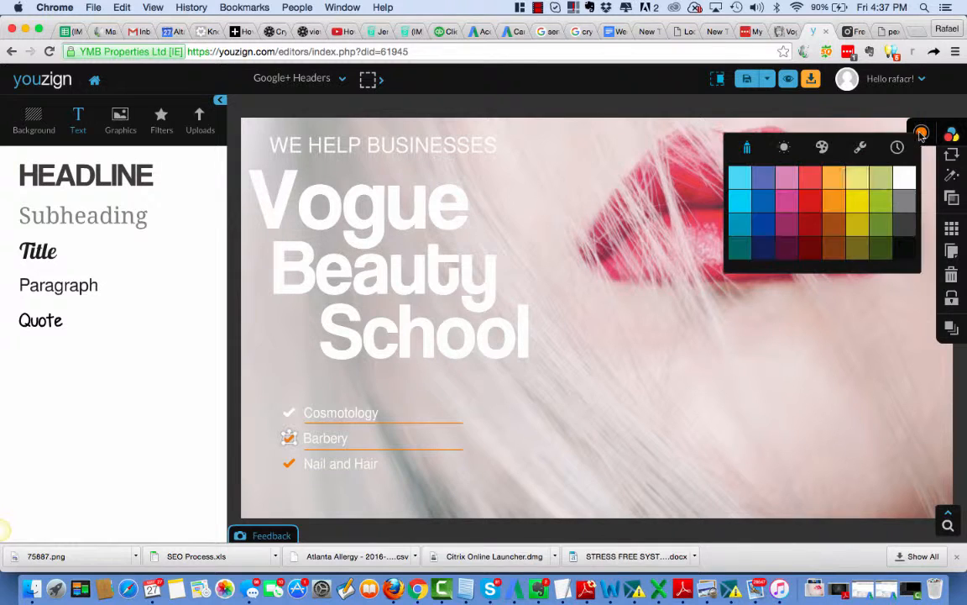
{"action": "left_click", "coordinate": [904, 178]}
{"action": "left_click", "coordinate": [288, 463]}
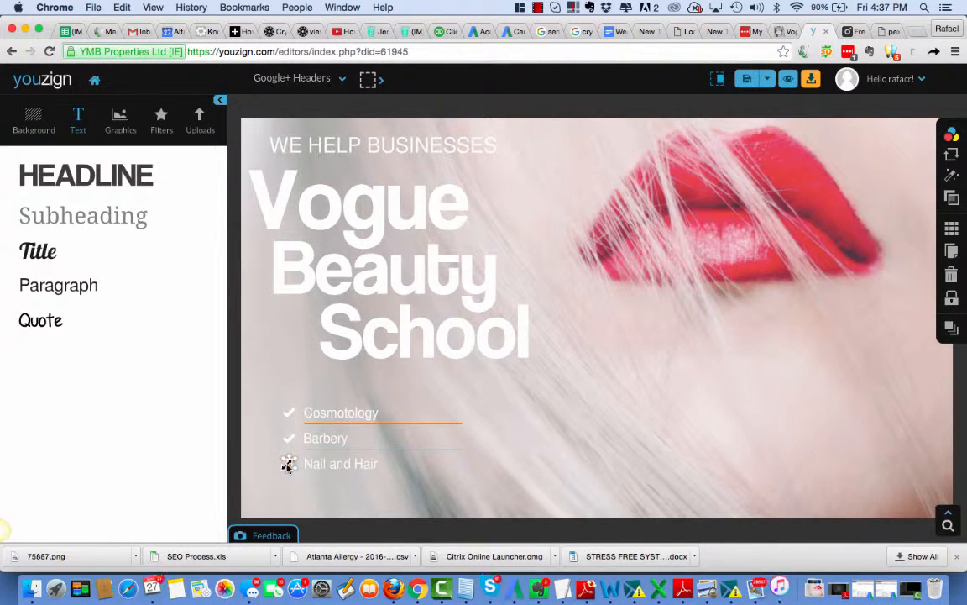
{"action": "left_click", "coordinate": [951, 135]}
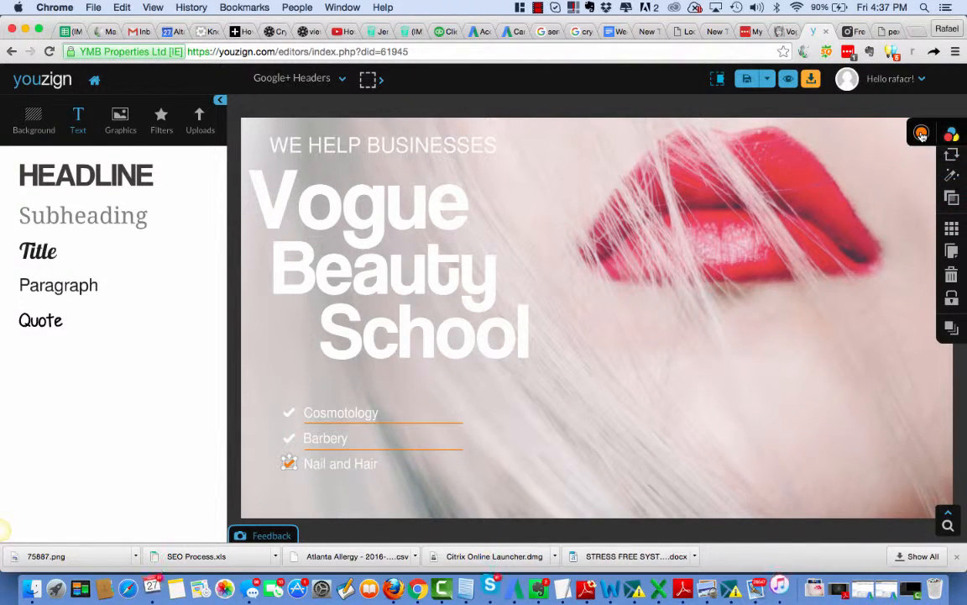
{"action": "left_click", "coordinate": [922, 136]}
{"action": "left_click", "coordinate": [902, 177]}
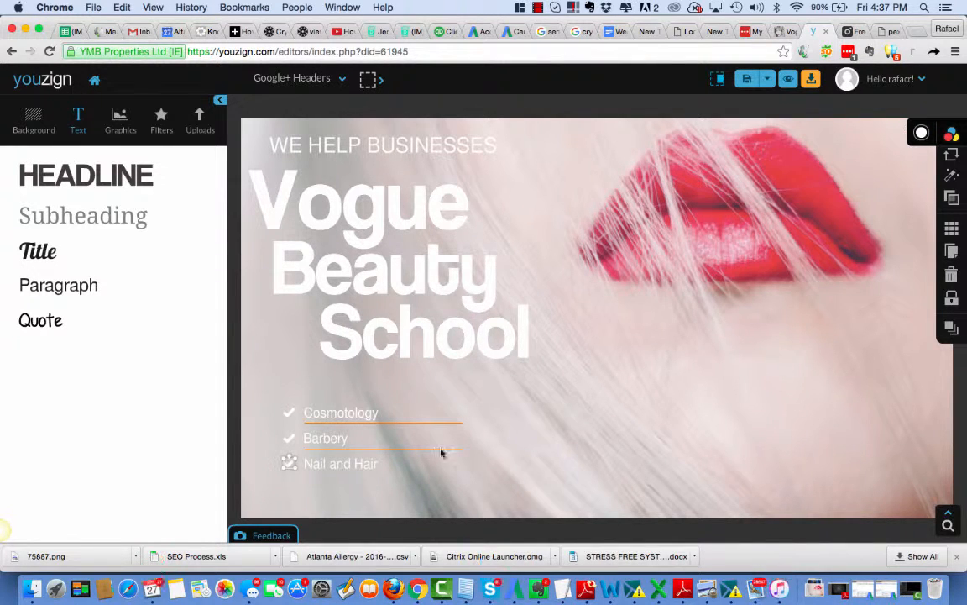
Change the orange divider line under "Cosmotology" to white.
{"action": "left_click", "coordinate": [361, 461]}
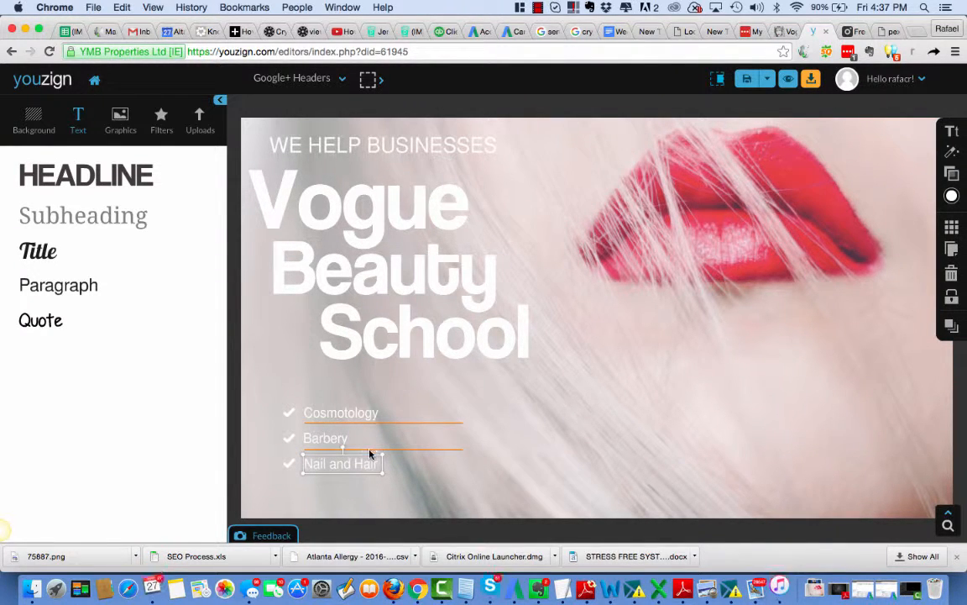
{"action": "left_click", "coordinate": [416, 459]}
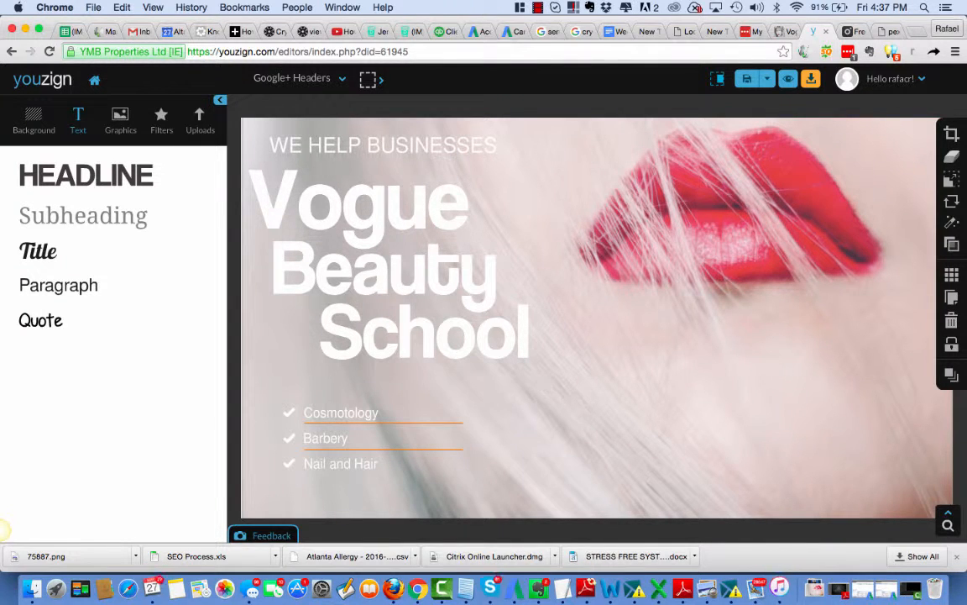
{"action": "left_click", "coordinate": [399, 376]}
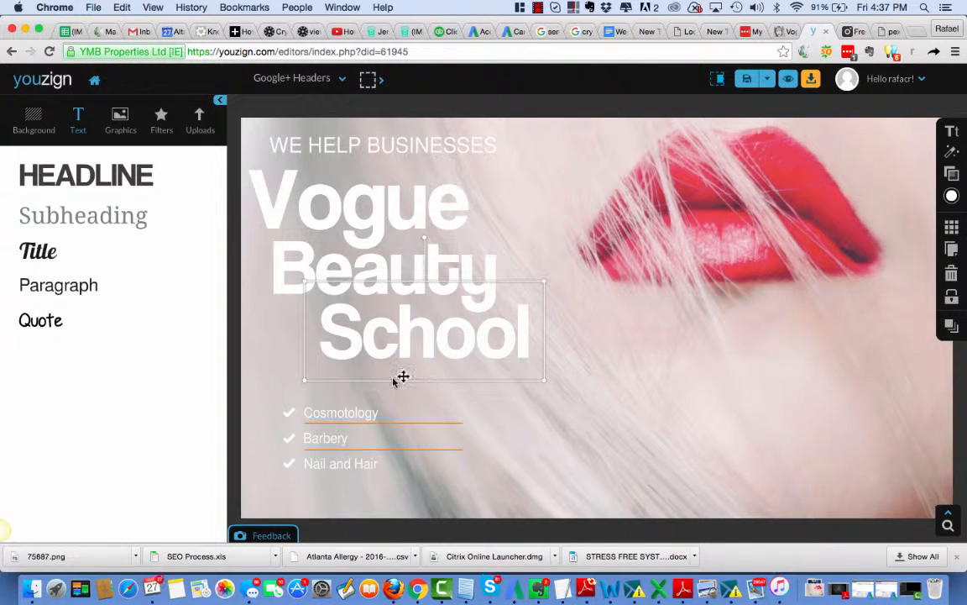
{"action": "left_click", "coordinate": [385, 425]}
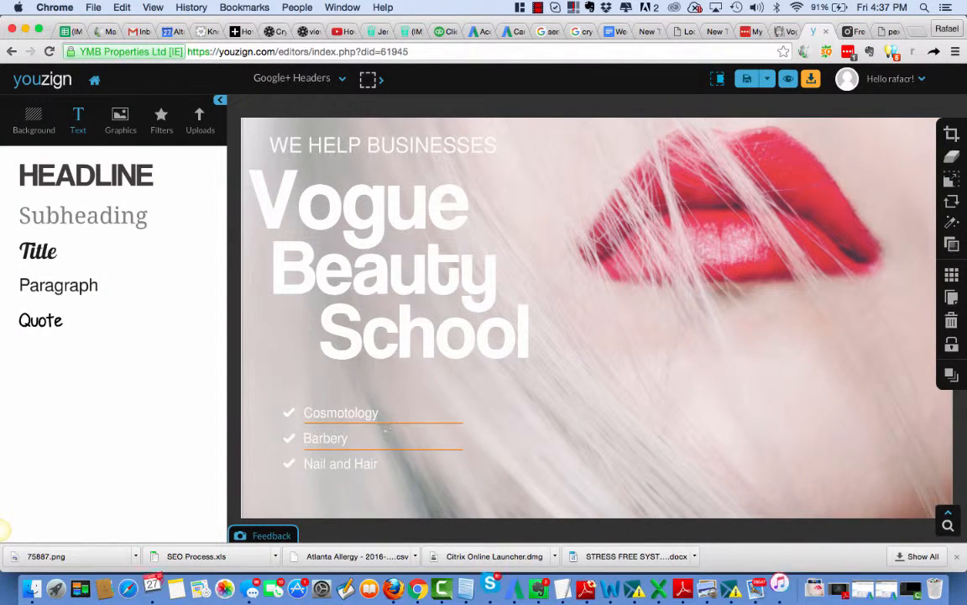
{"action": "left_click", "coordinate": [386, 424]}
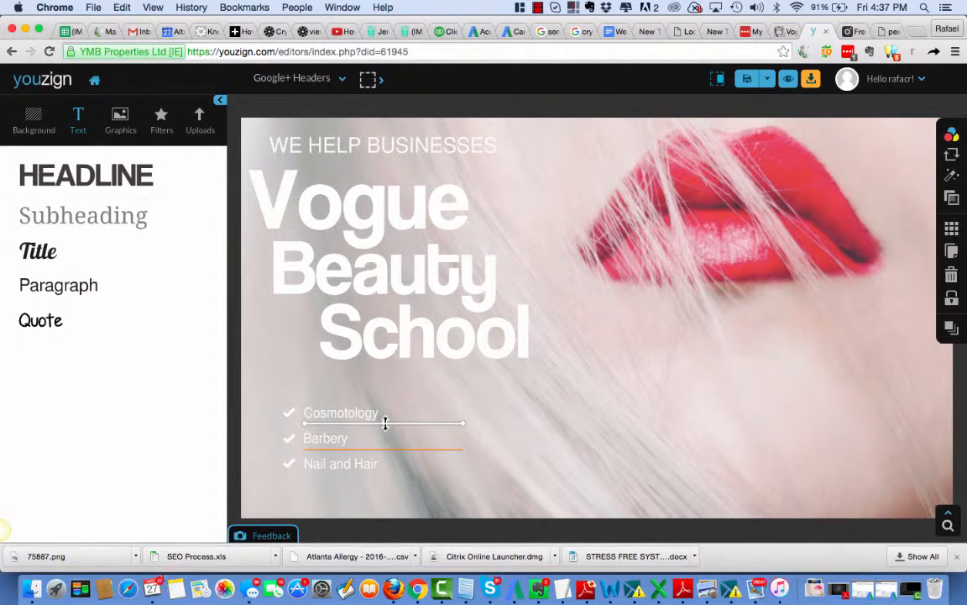
{"action": "left_click", "coordinate": [951, 135]}
{"action": "left_click", "coordinate": [921, 135]}
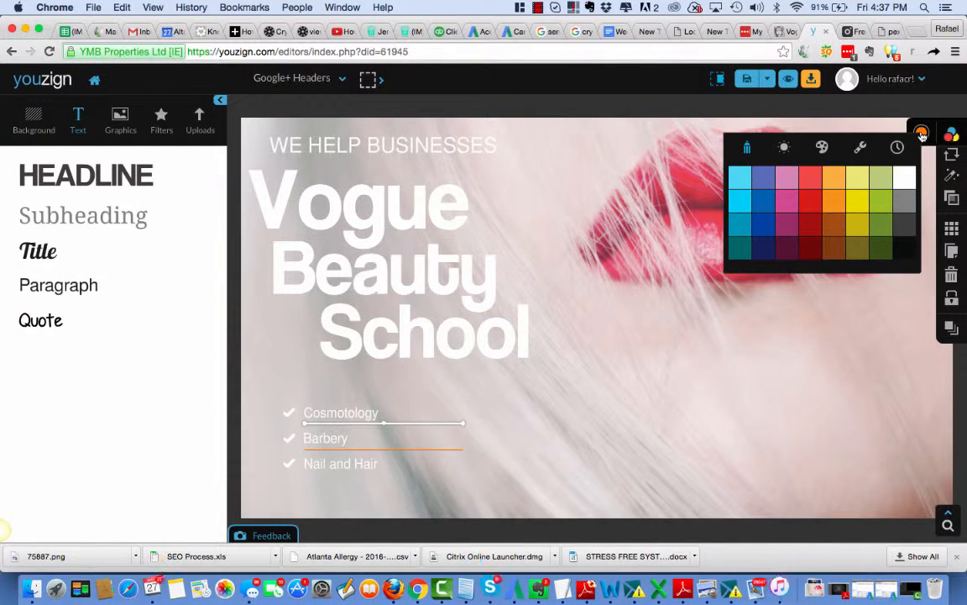
{"action": "left_click", "coordinate": [901, 178]}
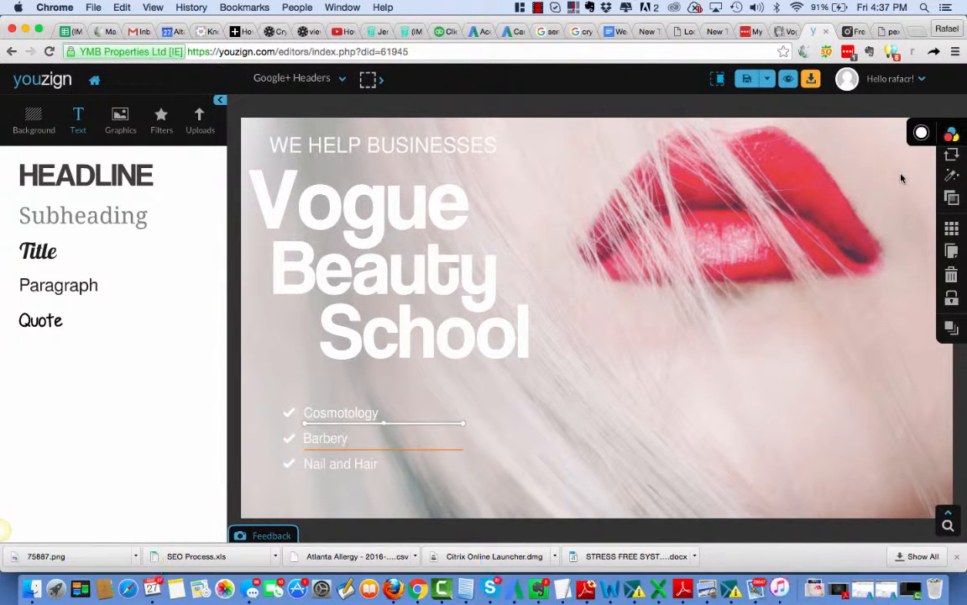
Change the orange divider line under "Barbery" to white and deselect it.
{"action": "left_click", "coordinate": [427, 451]}
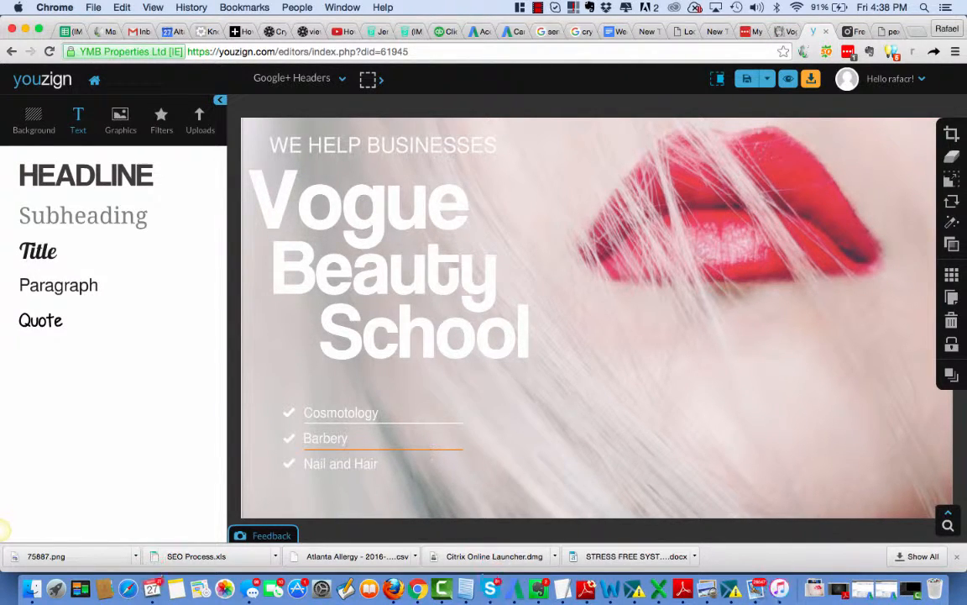
{"action": "left_click", "coordinate": [427, 451]}
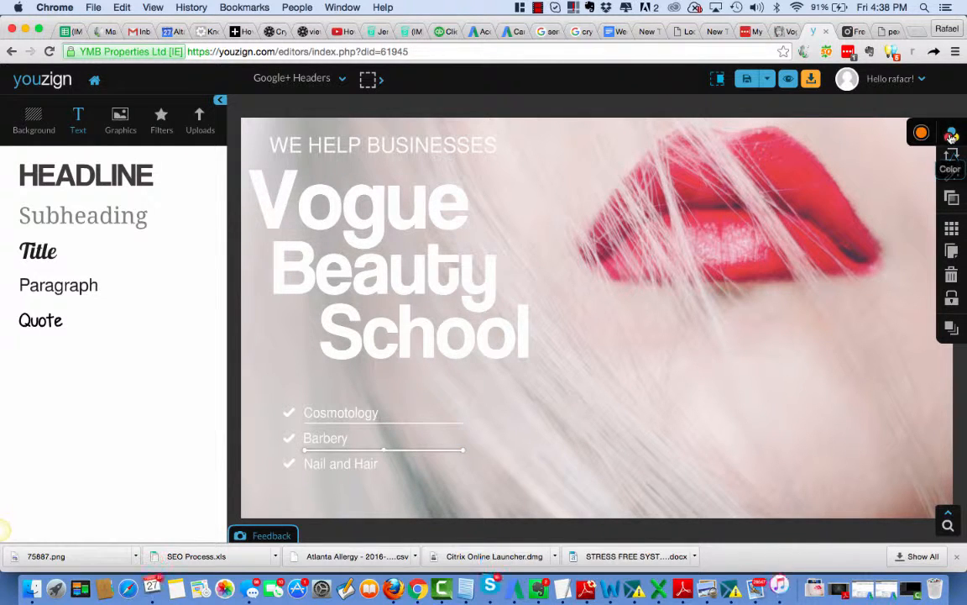
{"action": "left_click", "coordinate": [922, 133]}
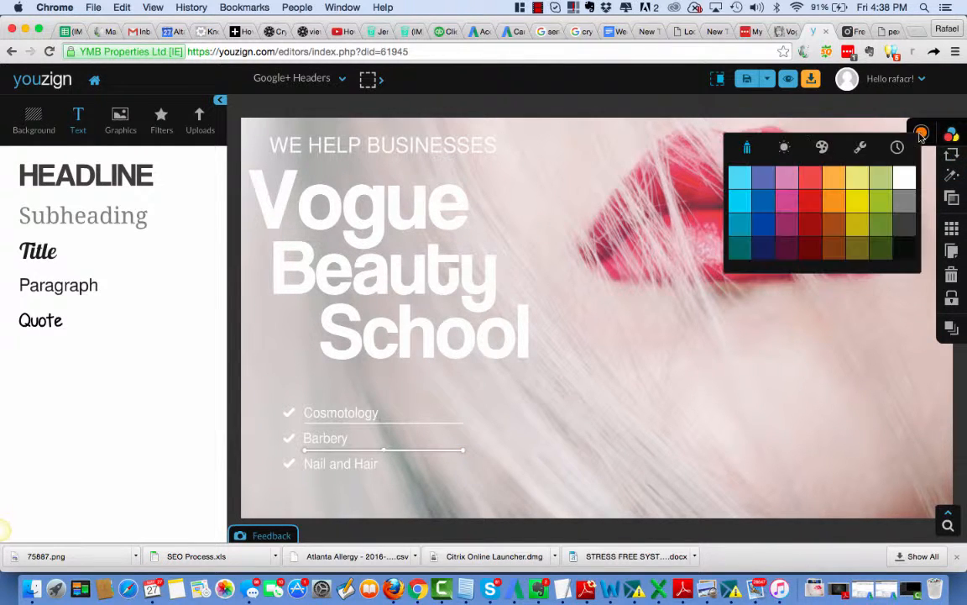
{"action": "left_click", "coordinate": [906, 176]}
{"action": "left_click", "coordinate": [656, 475]}
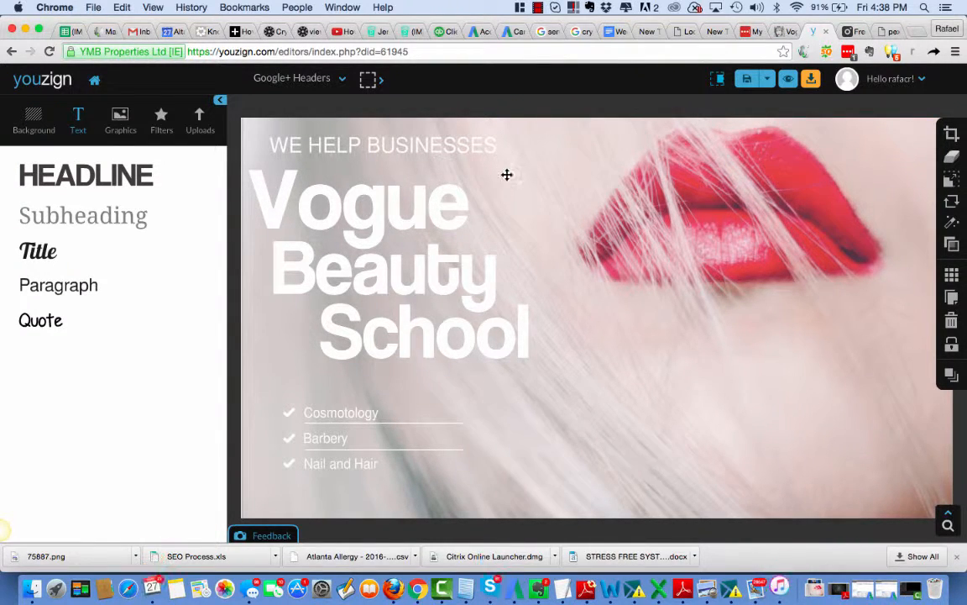
Replace the "WE HELP BUSINESSES" line above "Vogue" with "Georgias #1 School of Beauty".
{"action": "left_click", "coordinate": [402, 148]}
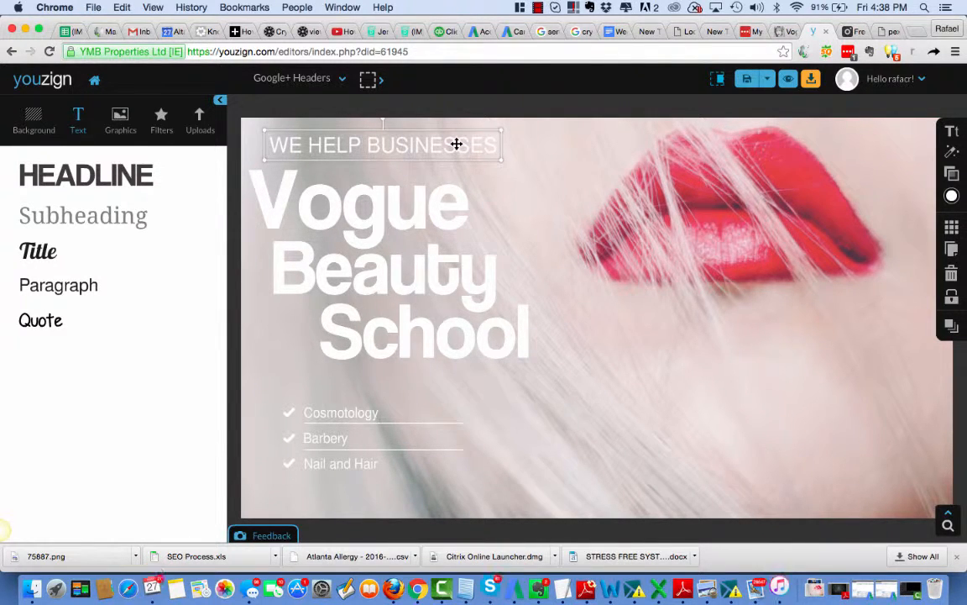
{"action": "double_click", "coordinate": [456, 145]}
{"action": "type", "text": "Georgi"}
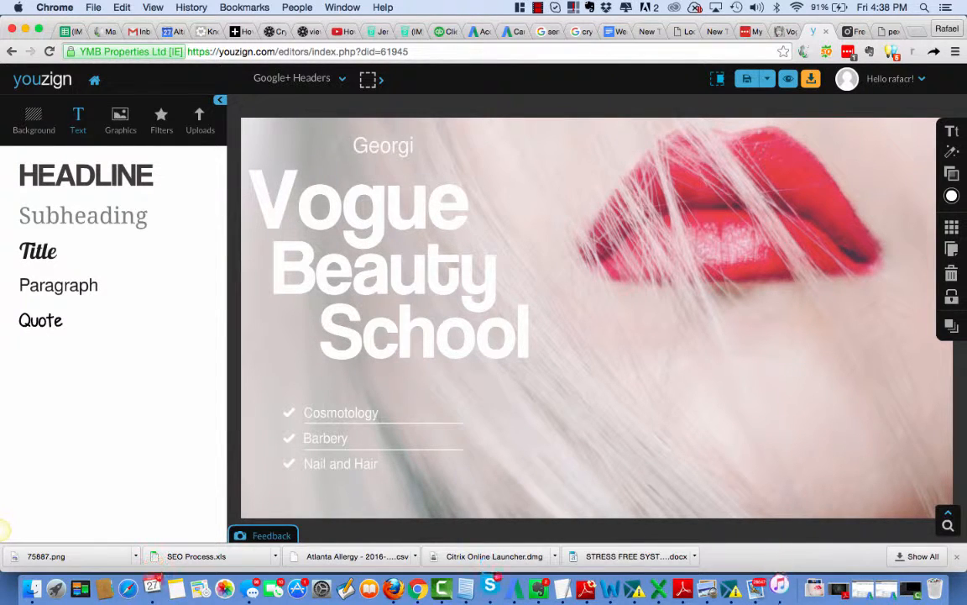
{"action": "type", "text": "as #1"}
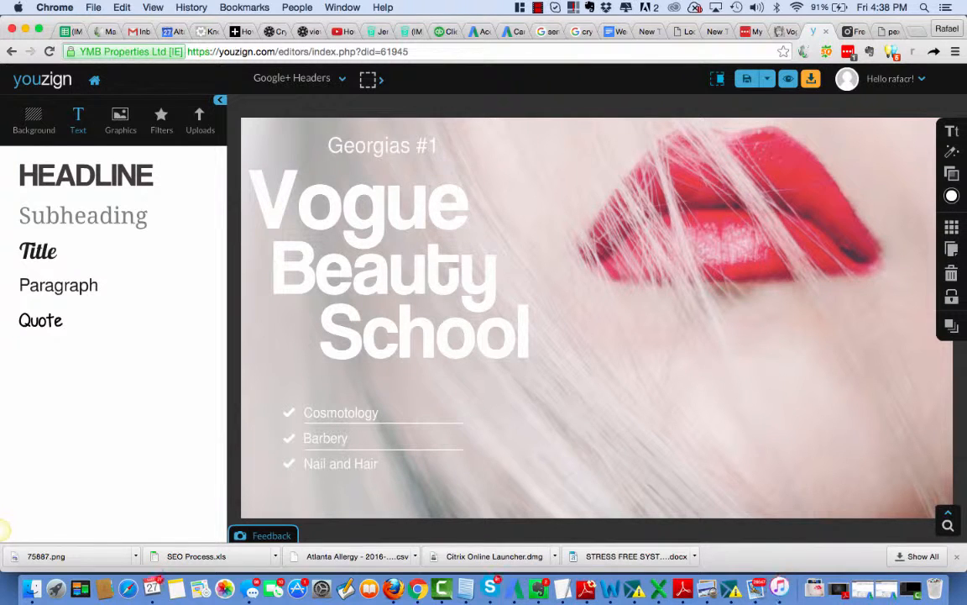
{"action": "type", "text": " Schhol"}
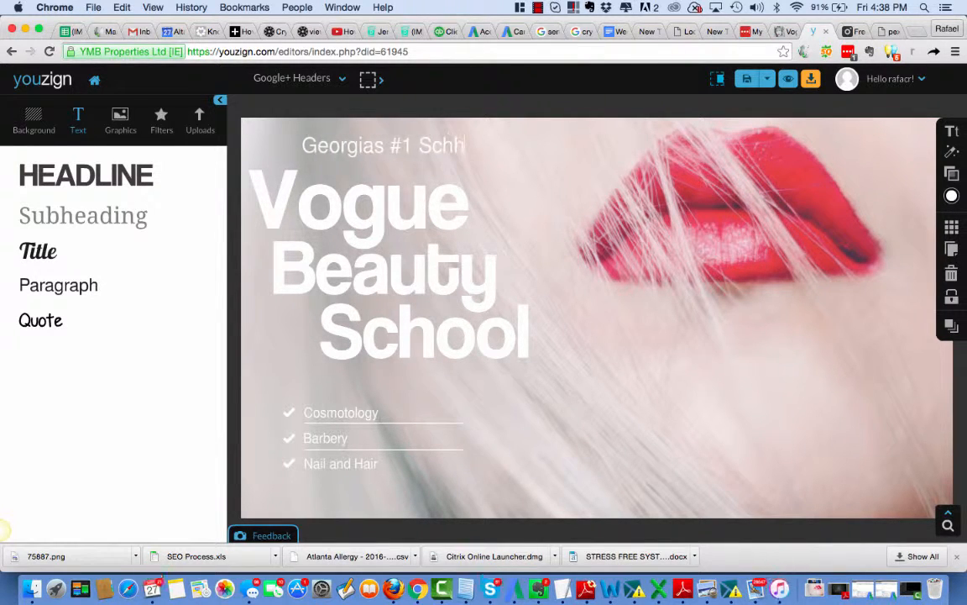
{"action": "key", "text": "BackSpace"}
{"action": "key", "text": "BackSpace"}
{"action": "key", "text": "BackSpace"}
{"action": "type", "text": "ool"}
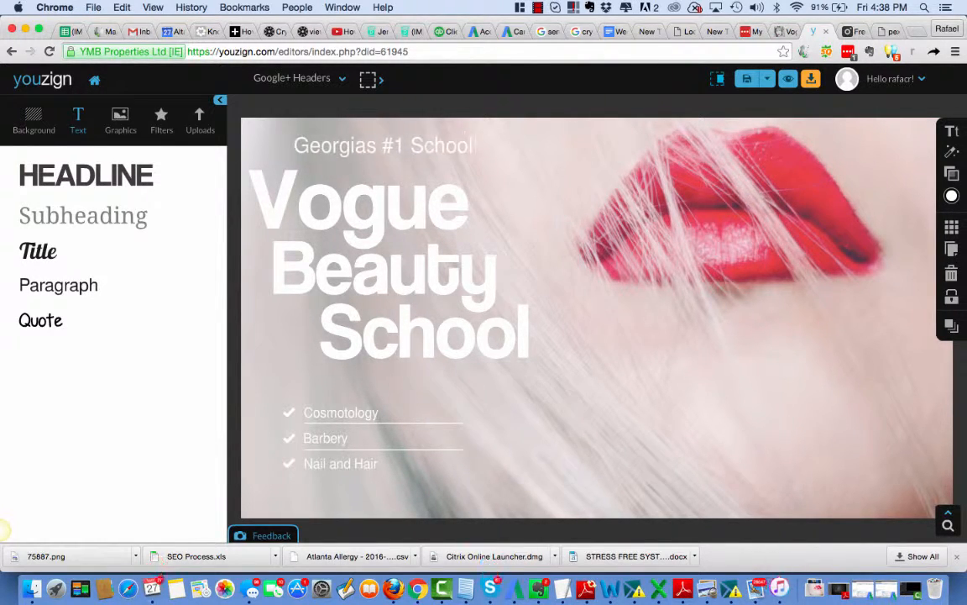
{"action": "type", "text": " of Beauty"}
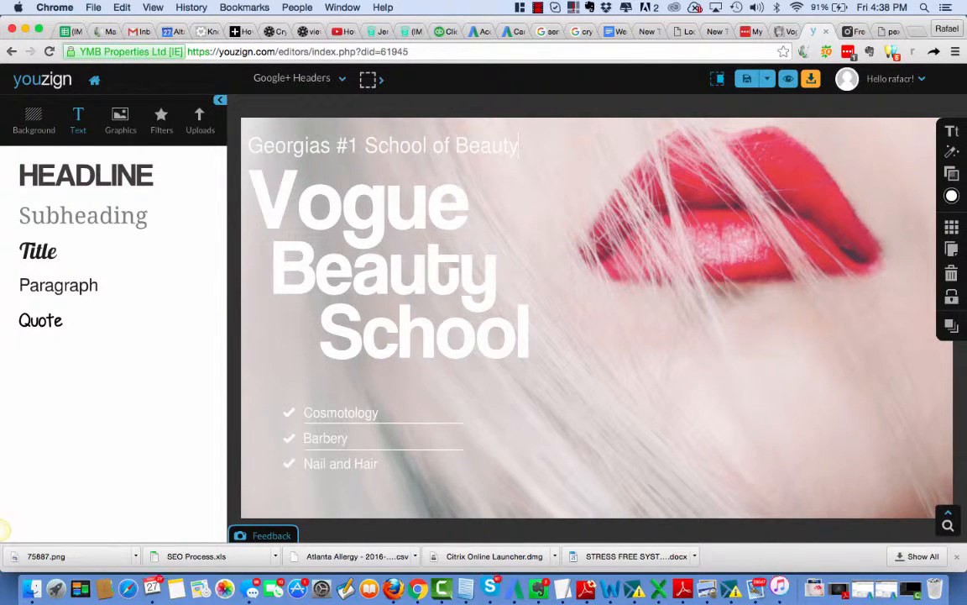
{"action": "left_click", "coordinate": [511, 252]}
Delete the "Georgias #1 School of Beauty" text line above "Vogue".
{"action": "left_click", "coordinate": [475, 146]}
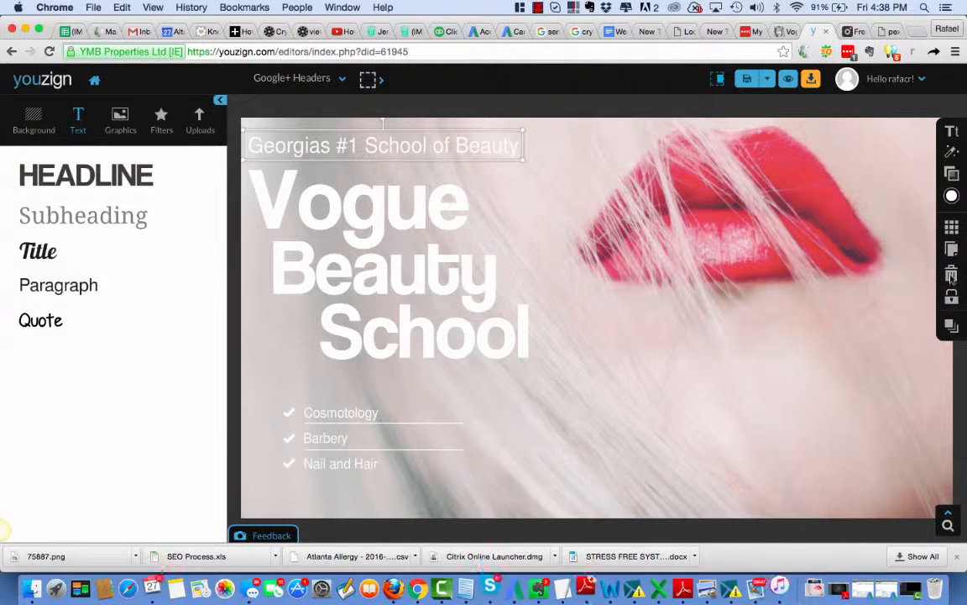
{"action": "left_click", "coordinate": [502, 128]}
{"action": "left_click", "coordinate": [503, 148]}
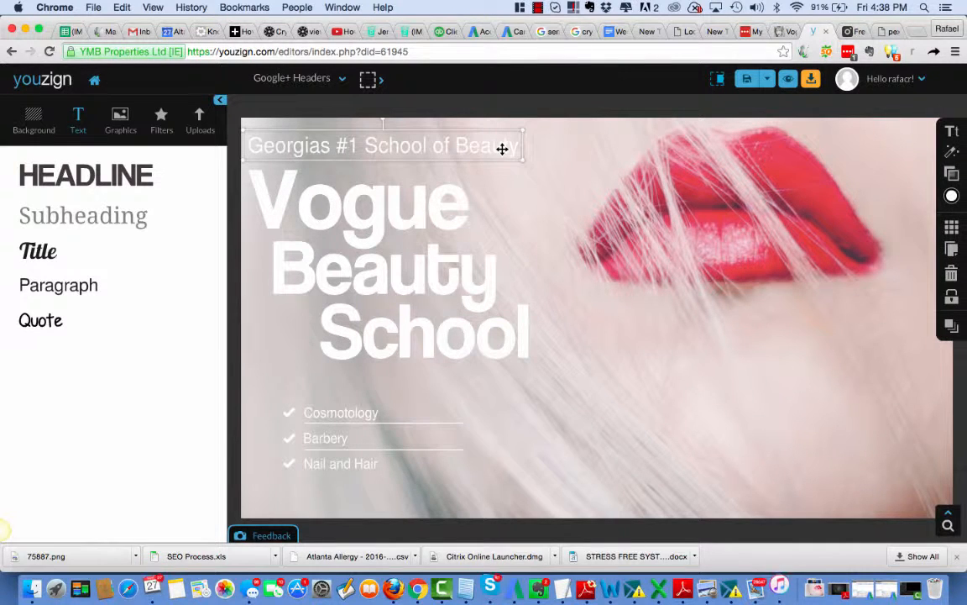
{"action": "left_click", "coordinate": [953, 271]}
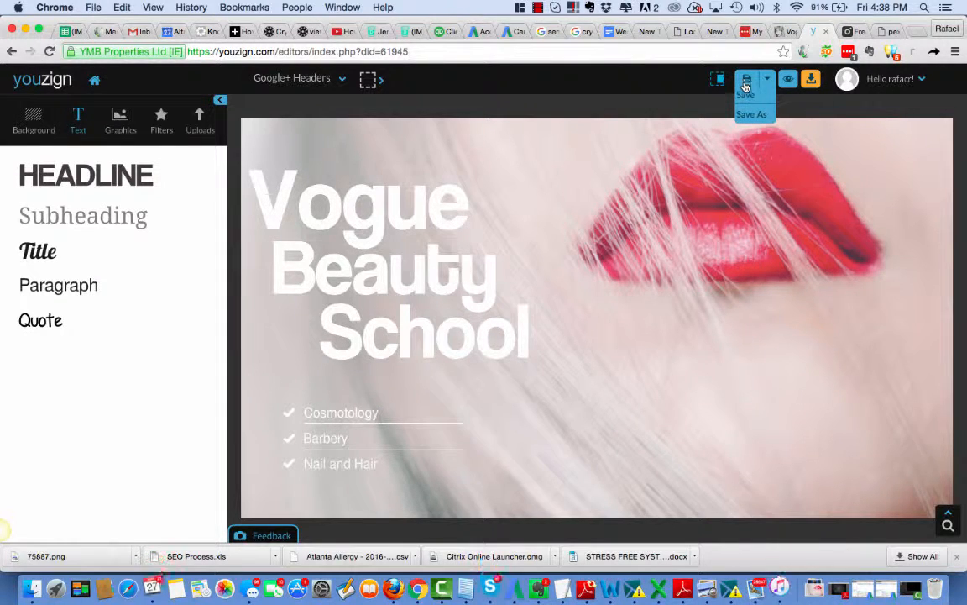
Save the header design, overwriting the existing version.
{"action": "left_click", "coordinate": [746, 95]}
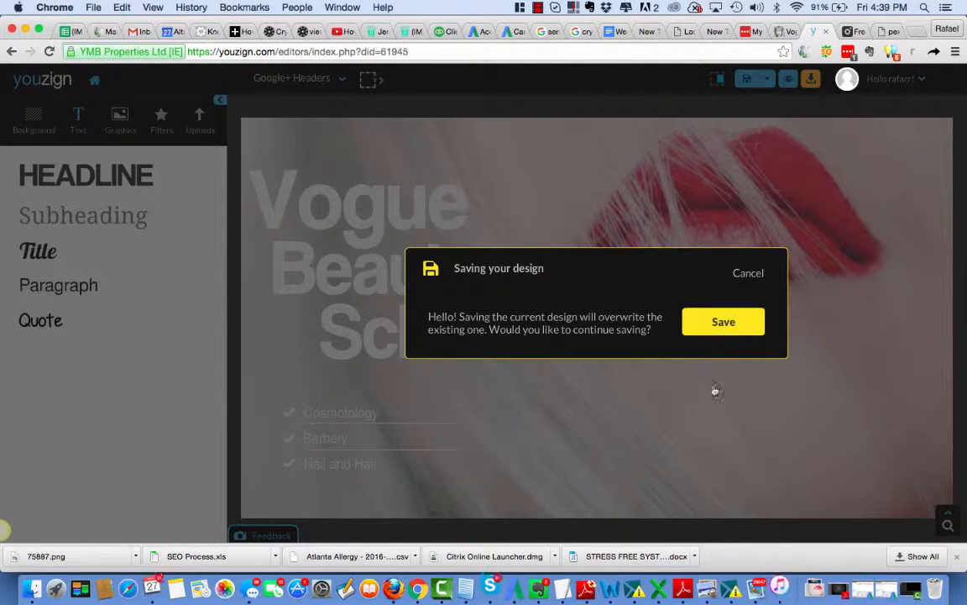
{"action": "left_click", "coordinate": [731, 323]}
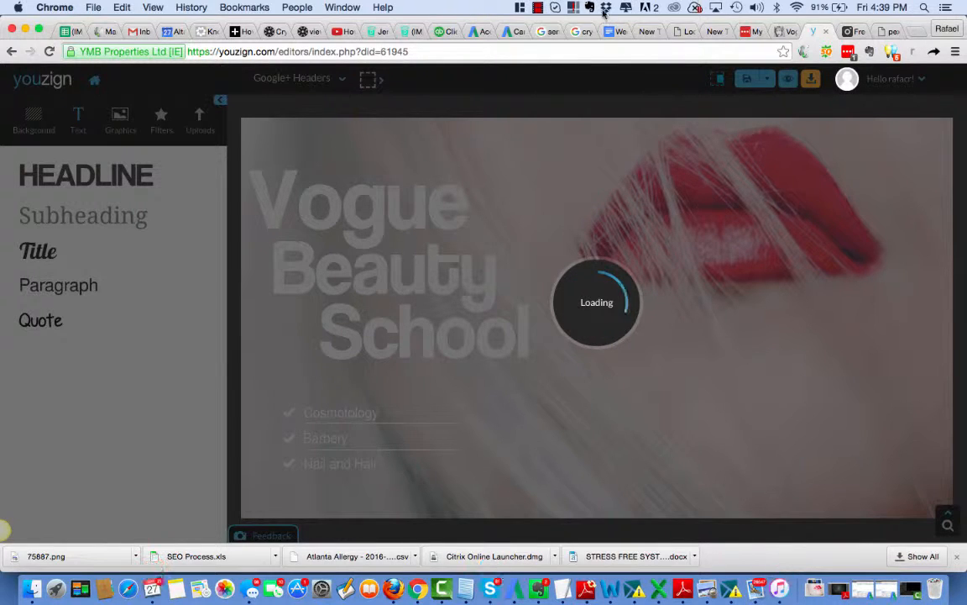
{"action": "left_click", "coordinate": [538, 9]}
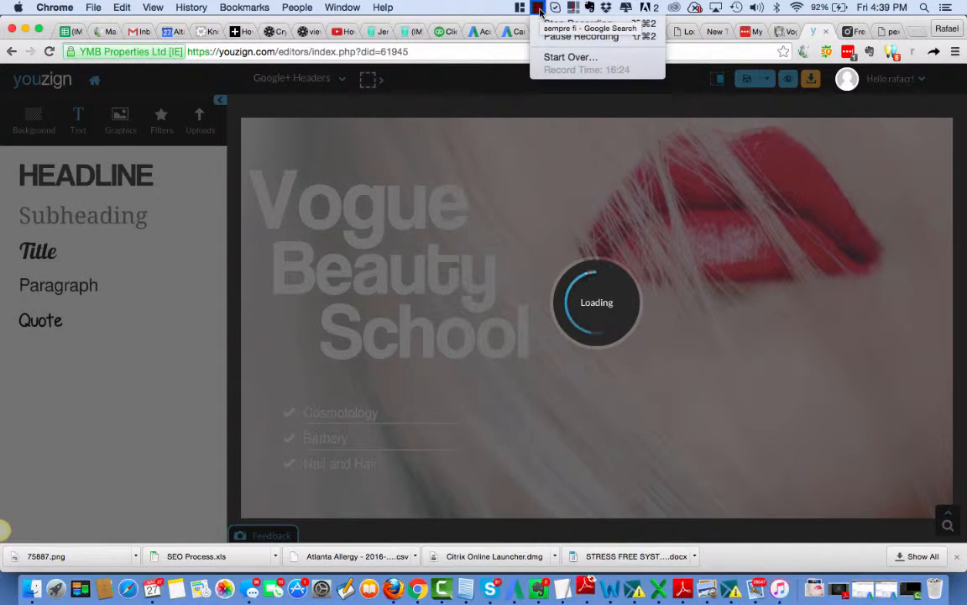